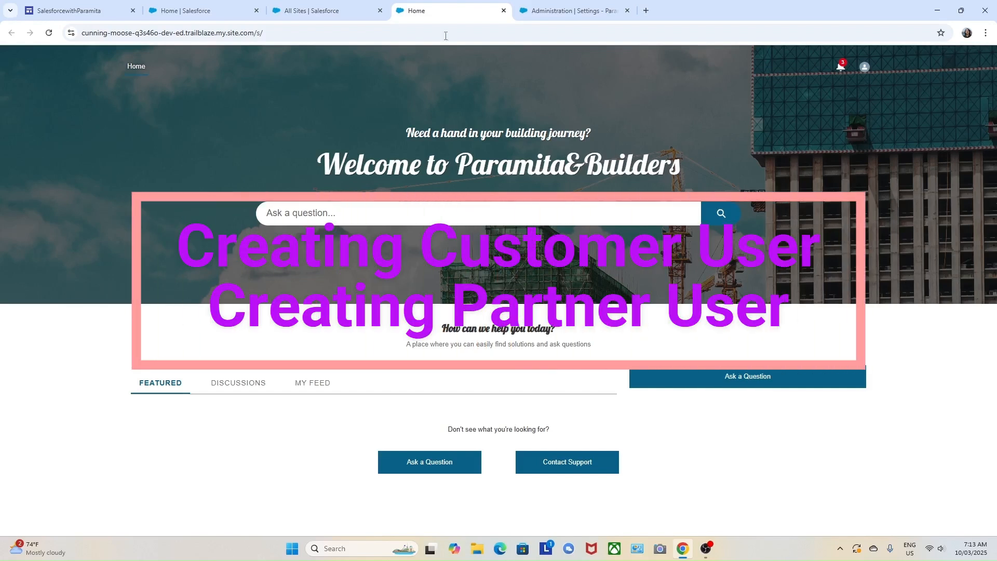
Read the SalesforcewithParamita notes on site setup, licenses, user types and ways to create Experience Cloud users.
{"action": "left_click", "coordinate": [77, 12]}
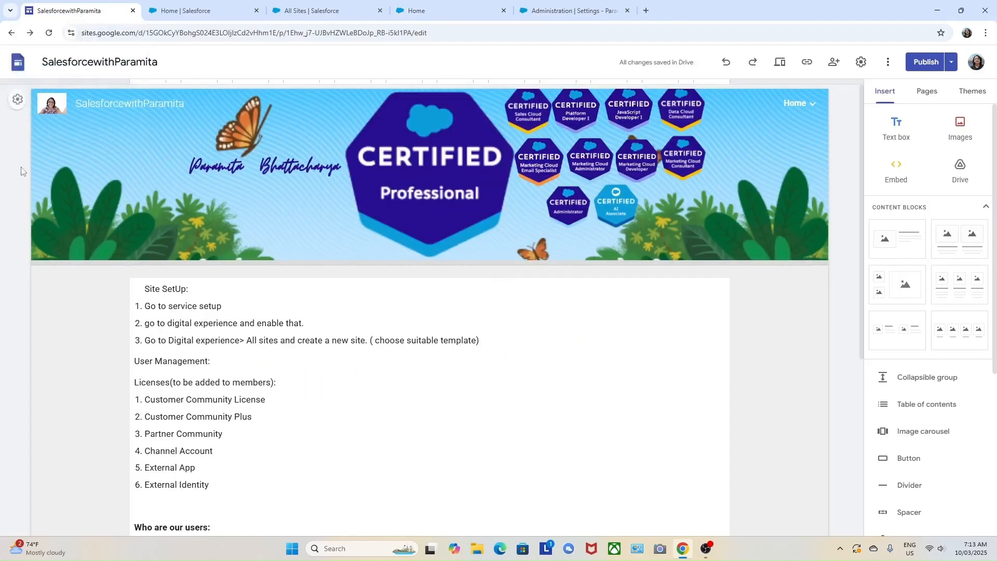
{"action": "scroll", "coordinate": [346, 457], "scroll_direction": "down", "scroll_amount": 1}
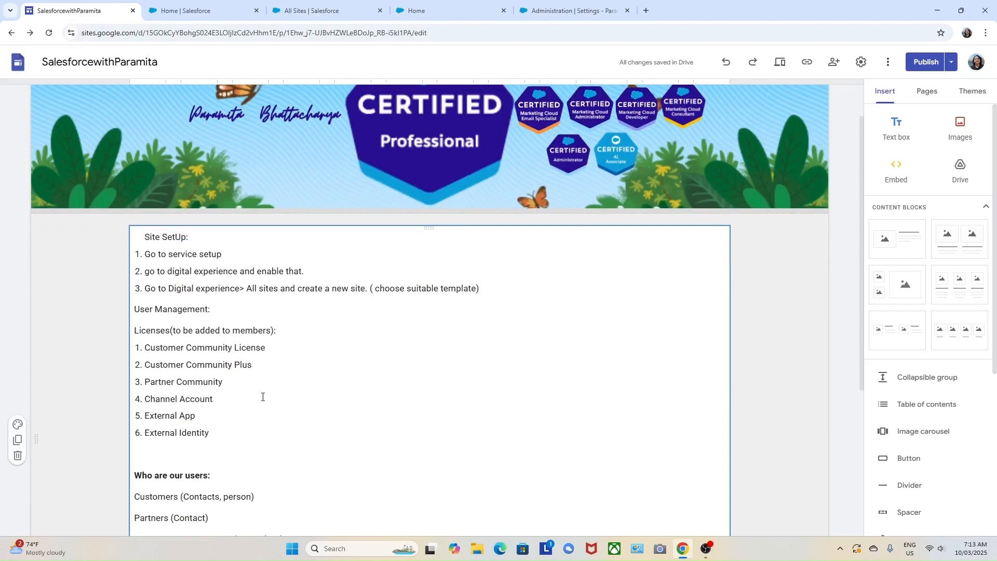
{"action": "scroll", "coordinate": [262, 397], "scroll_direction": "down", "scroll_amount": 2}
{"action": "scroll", "coordinate": [269, 398], "scroll_direction": "up", "scroll_amount": 1}
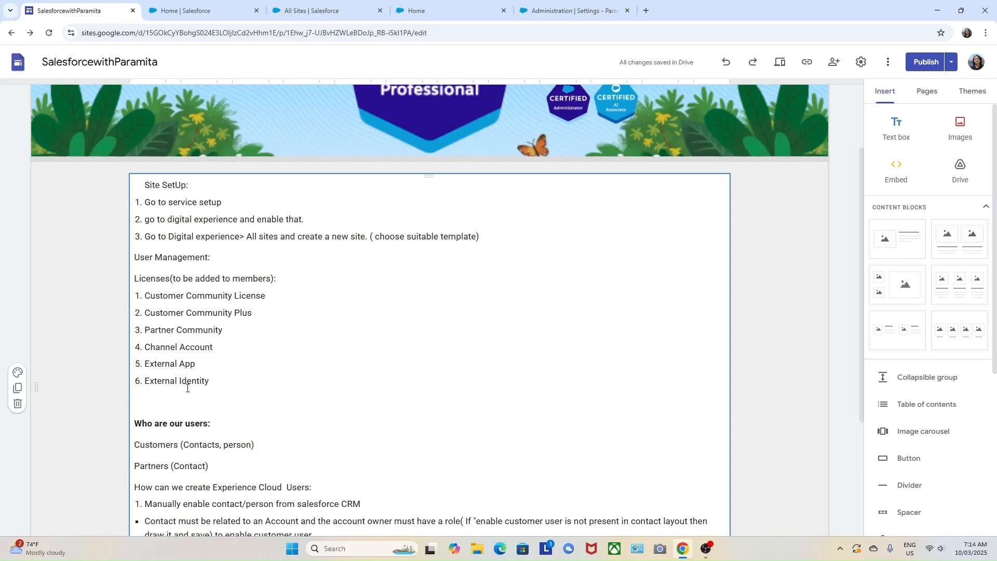
{"action": "scroll", "coordinate": [187, 388], "scroll_direction": "down", "scroll_amount": 2}
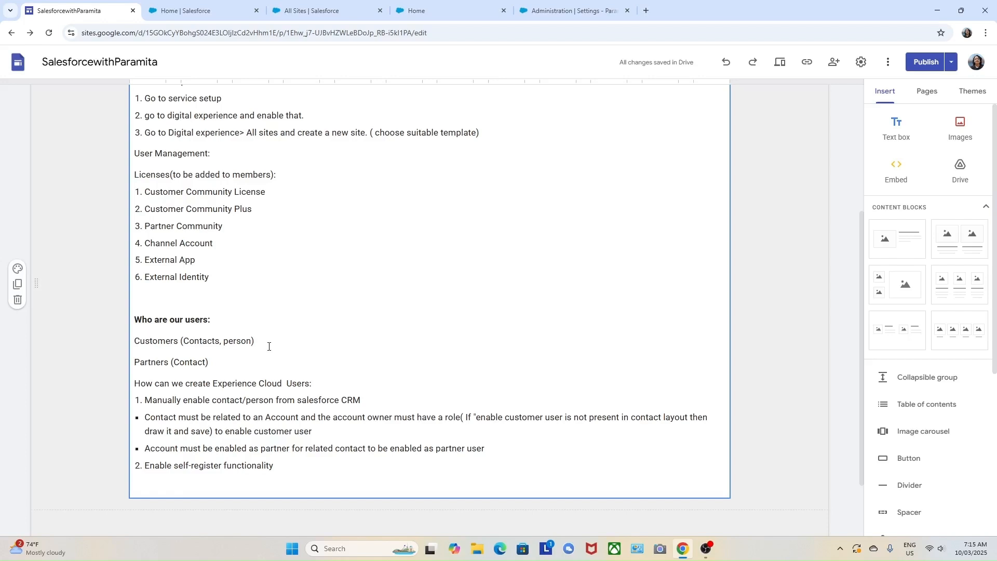
{"action": "scroll", "coordinate": [220, 420], "scroll_direction": "down", "scroll_amount": 1}
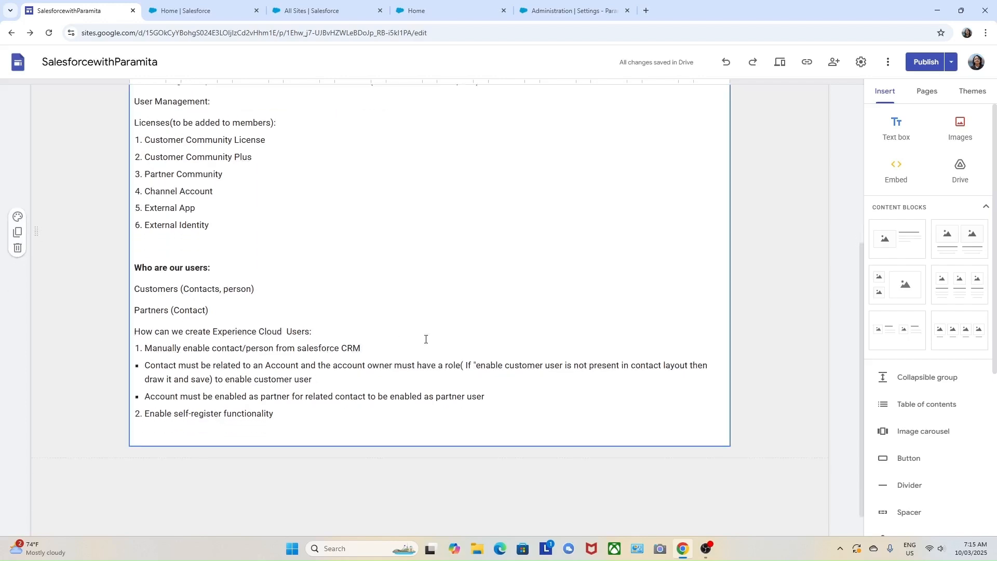
{"action": "scroll", "coordinate": [423, 338], "scroll_direction": "up", "scroll_amount": 5}
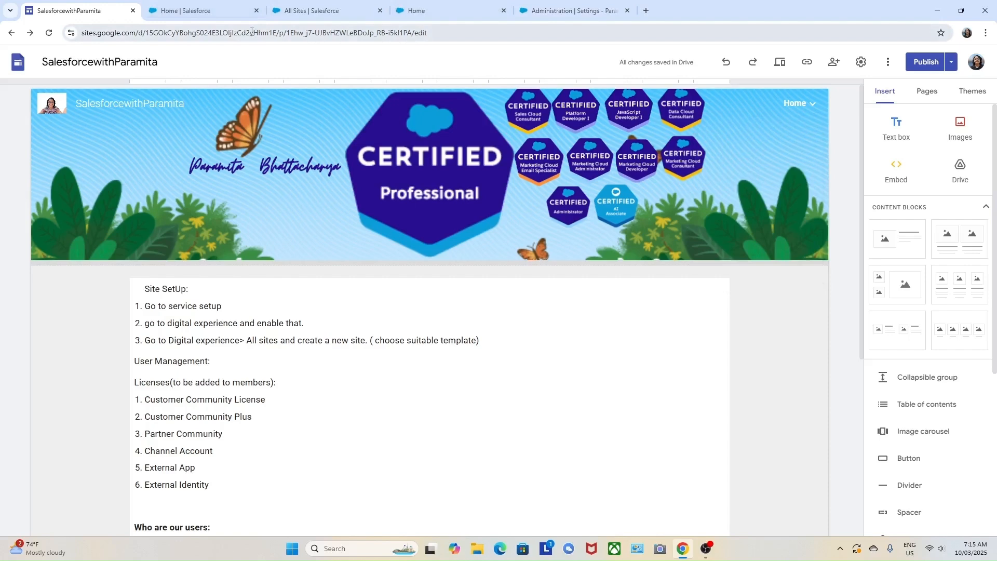
View the Salesforce Sales home page and the published Paramita&Builders site for comparison.
{"action": "left_click", "coordinate": [188, 12]}
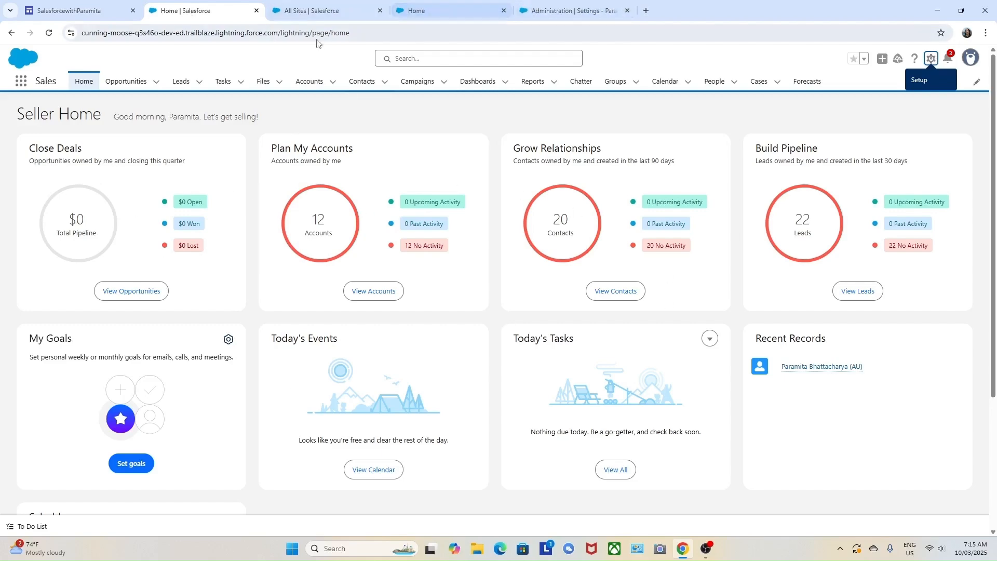
{"action": "left_click", "coordinate": [359, 12]}
{"action": "left_click", "coordinate": [444, 13]}
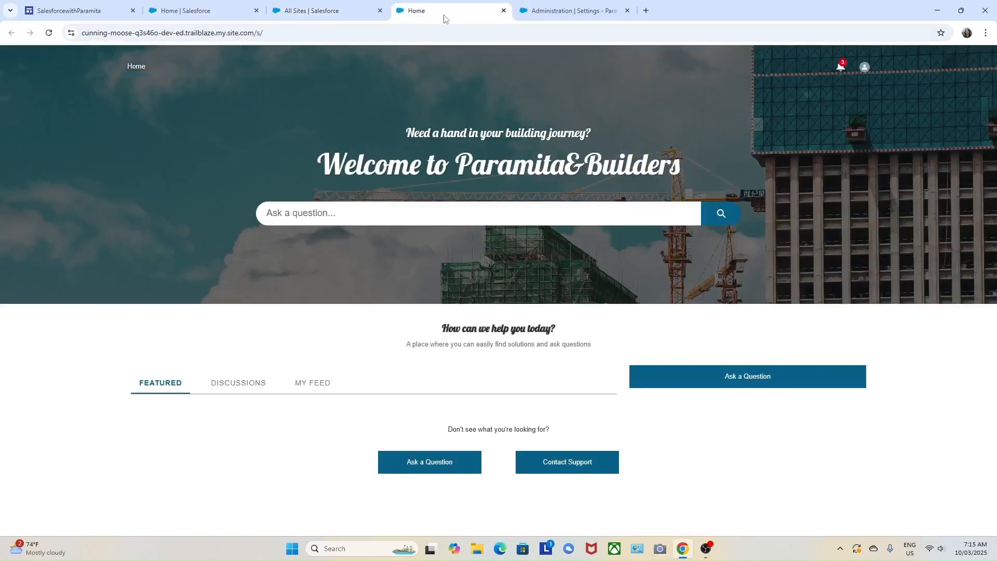
{"action": "left_click", "coordinate": [186, 14]}
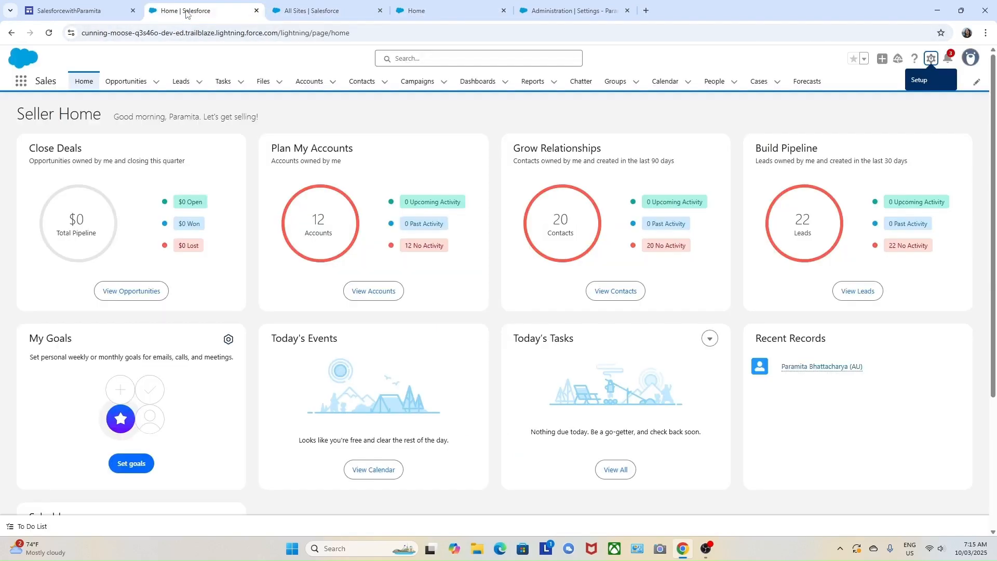
{"action": "left_click", "coordinate": [453, 13]}
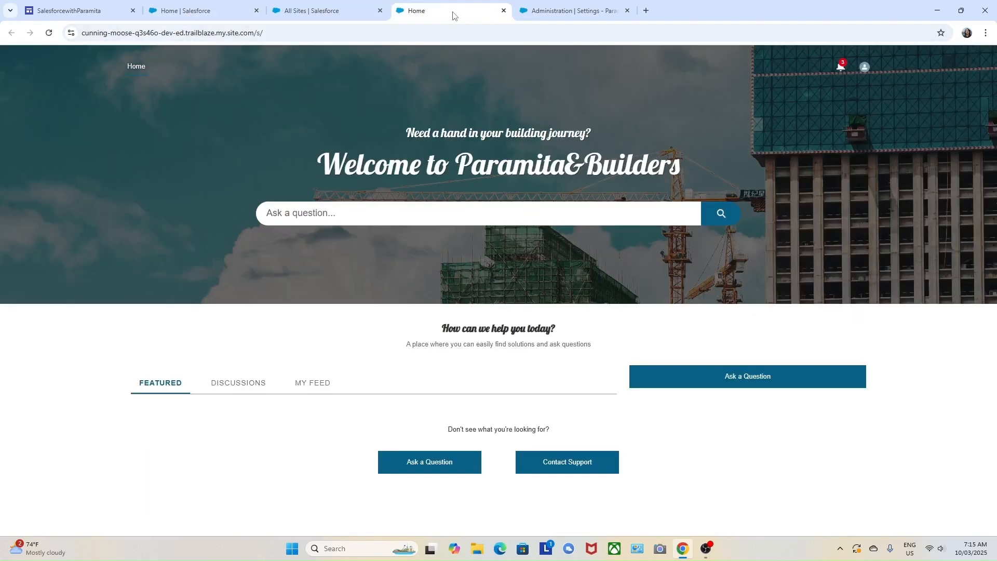
View the All Accounts list in the Sales app and the My Contacts list.
{"action": "left_click", "coordinate": [177, 12]}
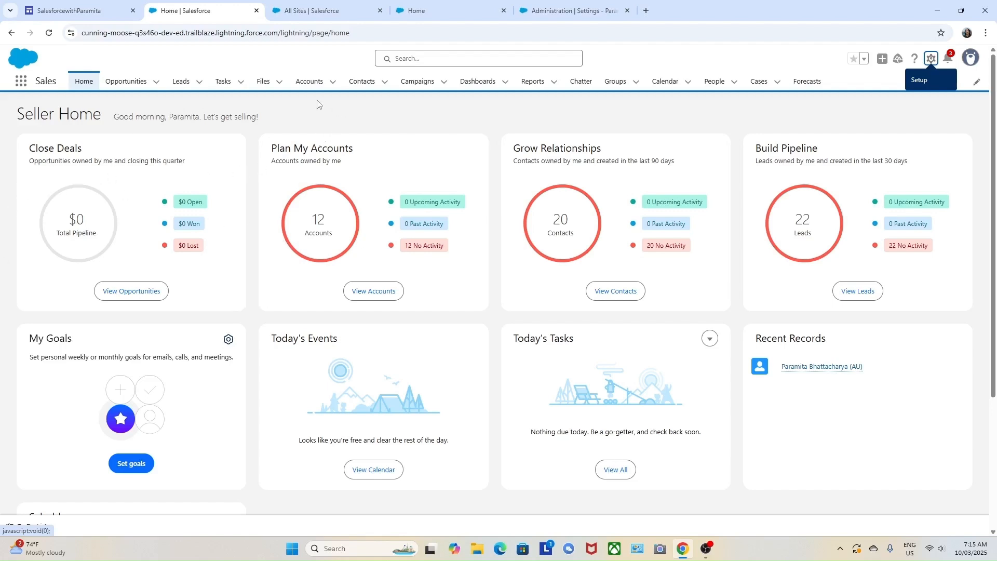
{"action": "left_click", "coordinate": [310, 84]}
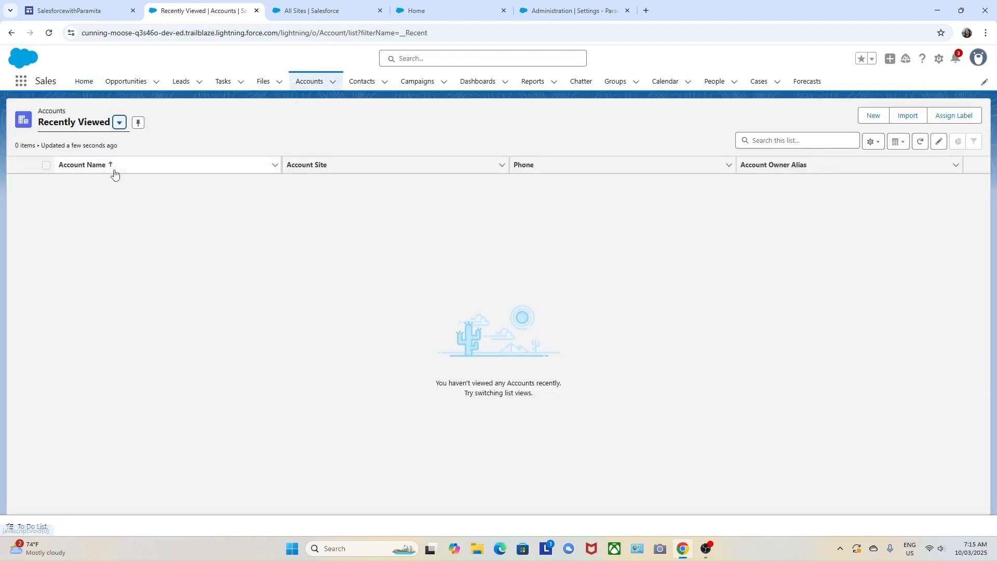
{"action": "left_click", "coordinate": [120, 123]}
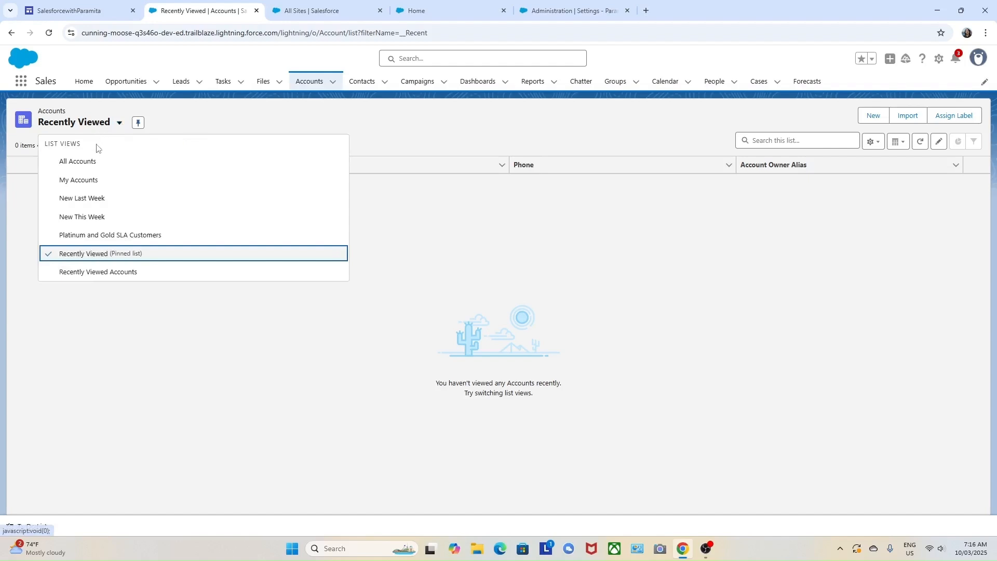
{"action": "left_click", "coordinate": [80, 168]}
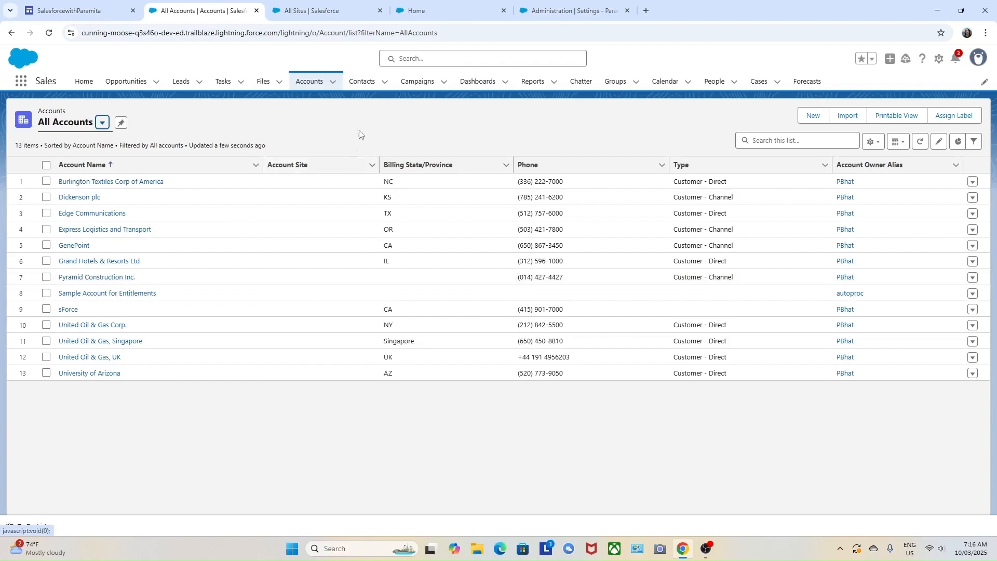
{"action": "left_click", "coordinate": [359, 83]}
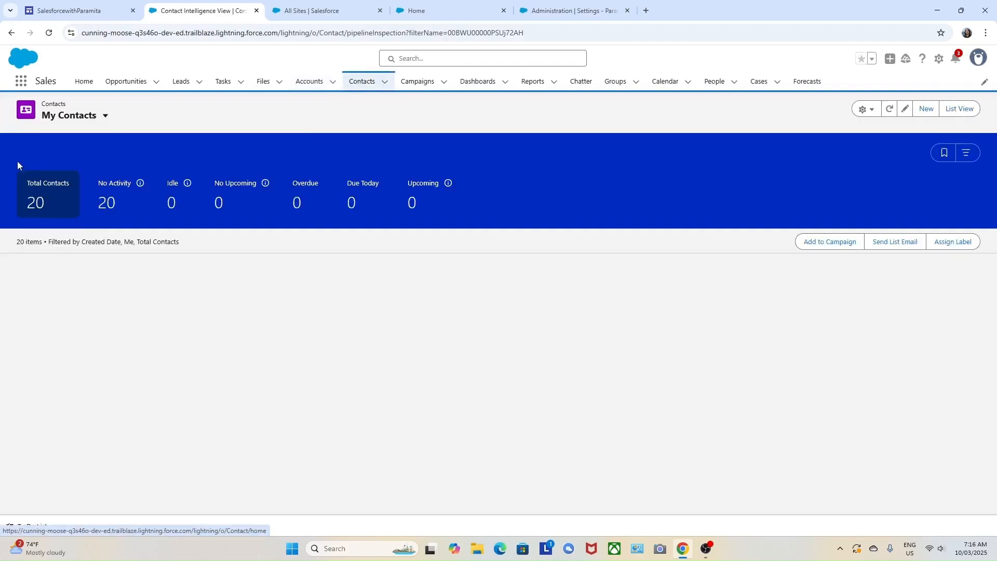
{"action": "left_click", "coordinate": [104, 122]}
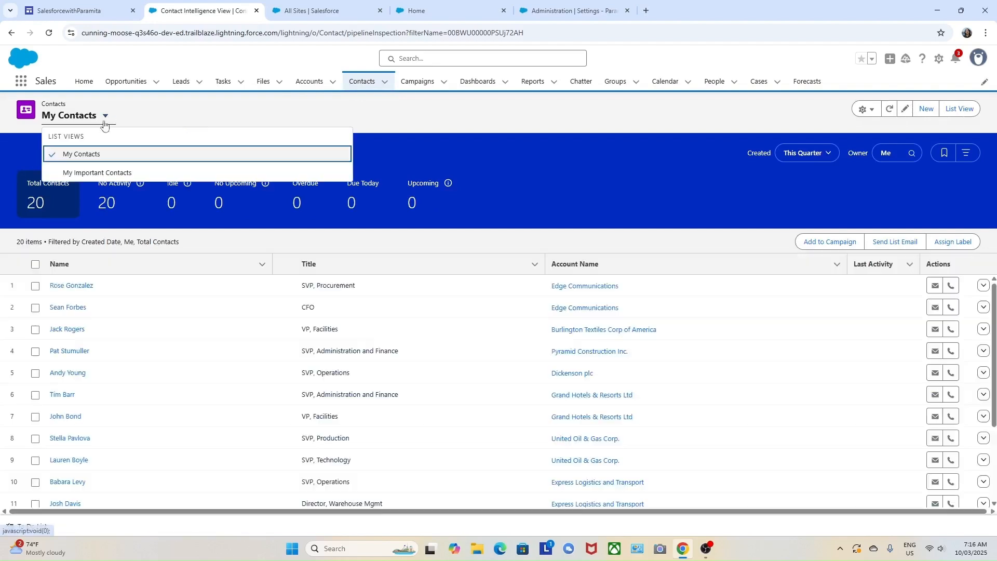
{"action": "left_click", "coordinate": [86, 155]}
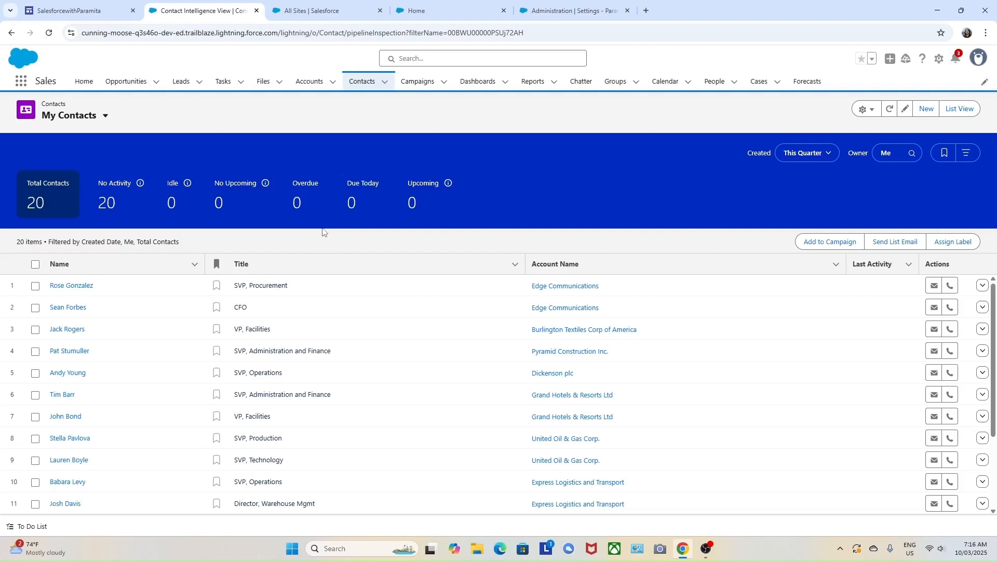
Start a new contact with the salutation Mr. and enter the contact's first name.
{"action": "left_click", "coordinate": [928, 109]}
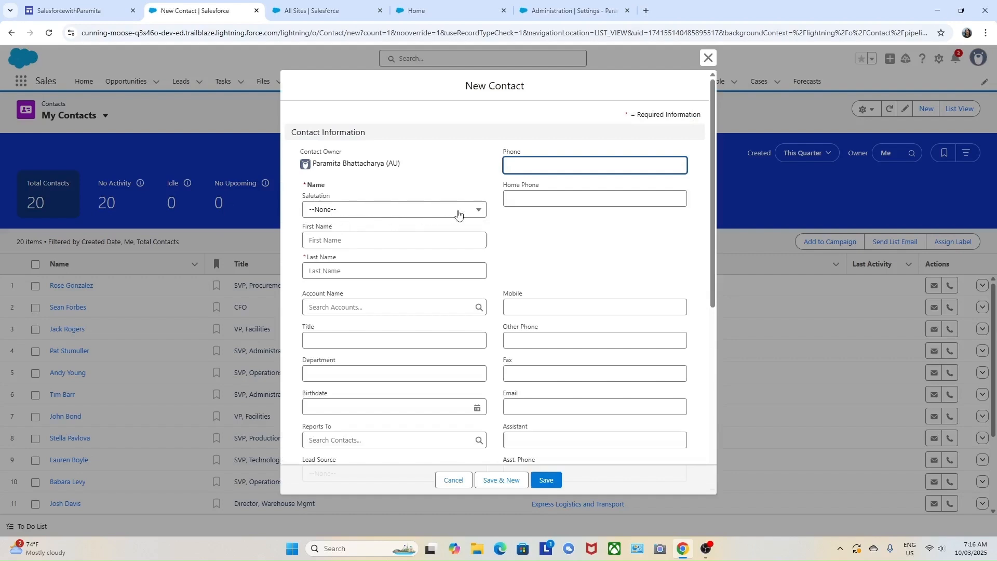
{"action": "left_click", "coordinate": [475, 210]}
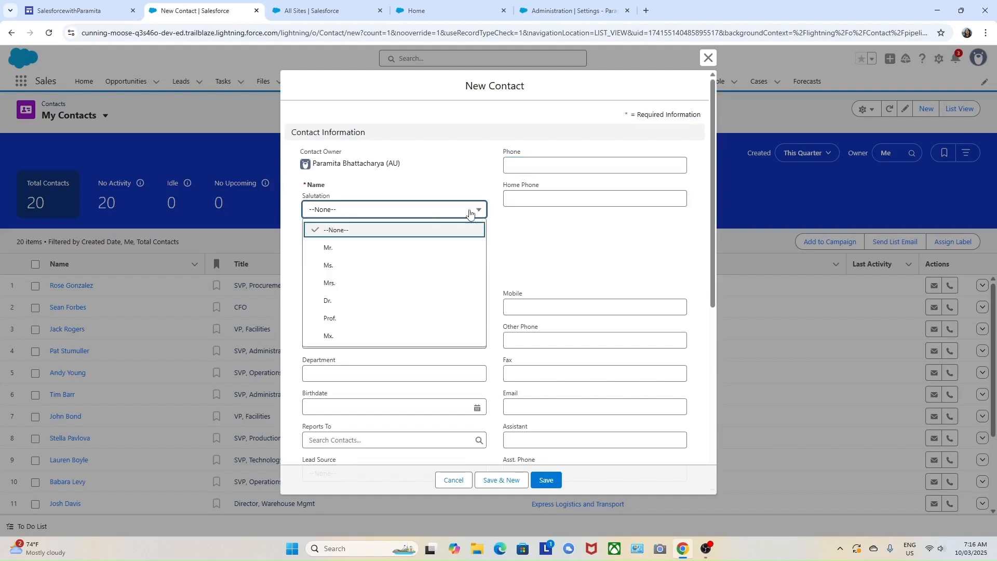
{"action": "left_click", "coordinate": [332, 252]}
{"action": "left_click", "coordinate": [350, 240]}
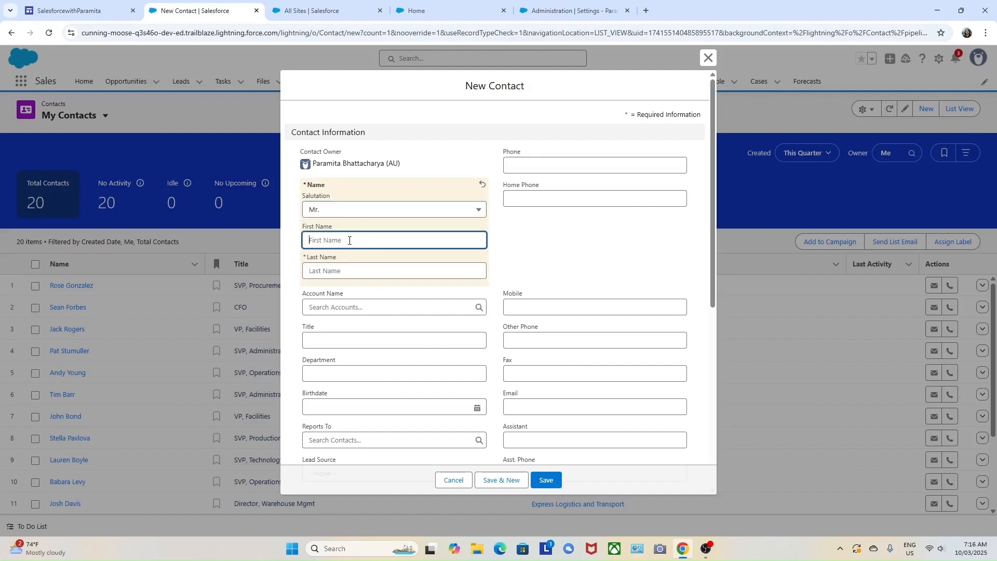
{"action": "type", "text": "Adam"}
Enter the contact's last name, phone numbers and e-mail, and save the new contact.
{"action": "left_click", "coordinate": [340, 272]}
{"action": "type", "text": "M"}
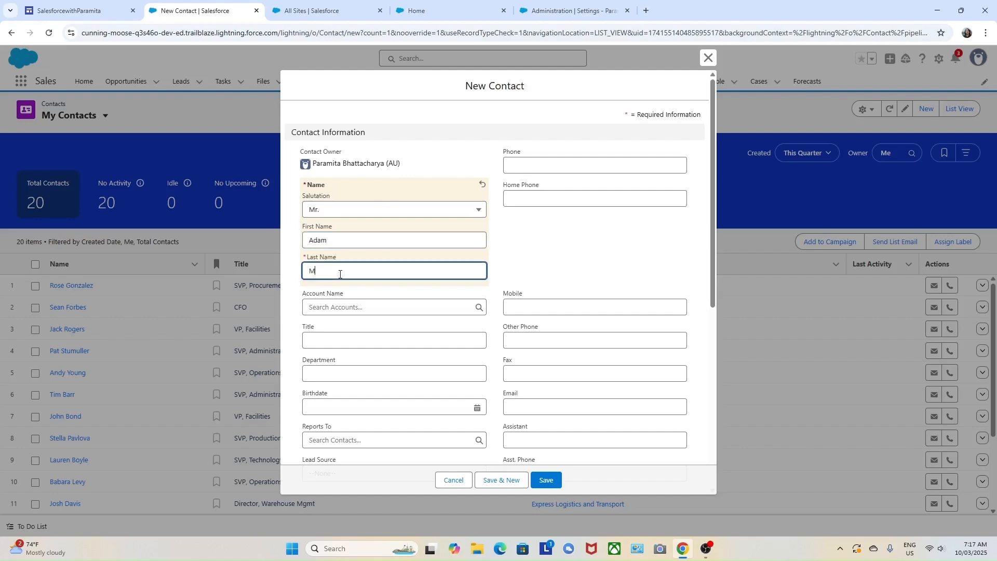
{"action": "type", "text": "axw"}
{"action": "key", "text": "ctrl+e"}
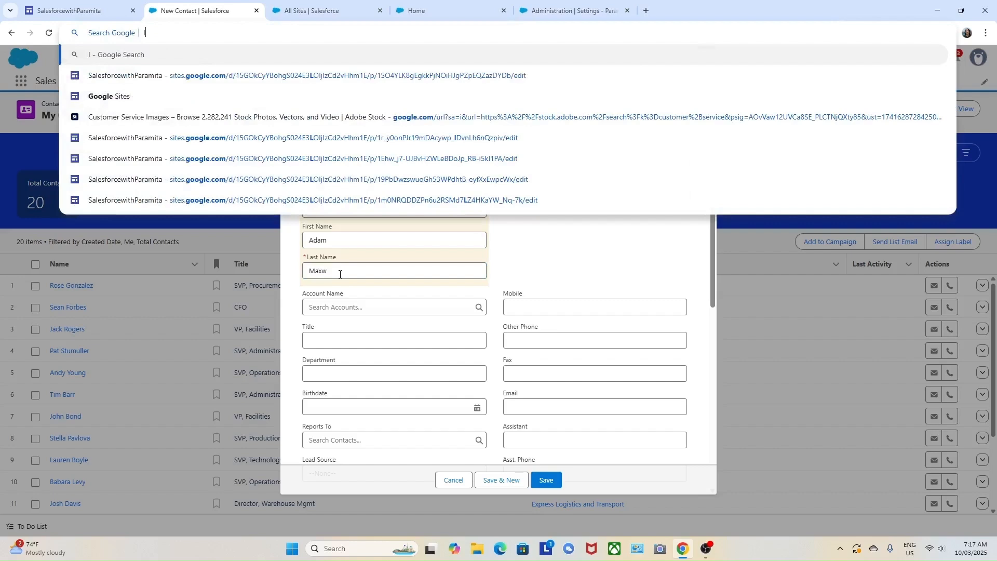
{"action": "type", "text": "ll"}
{"action": "left_click", "coordinate": [340, 274]}
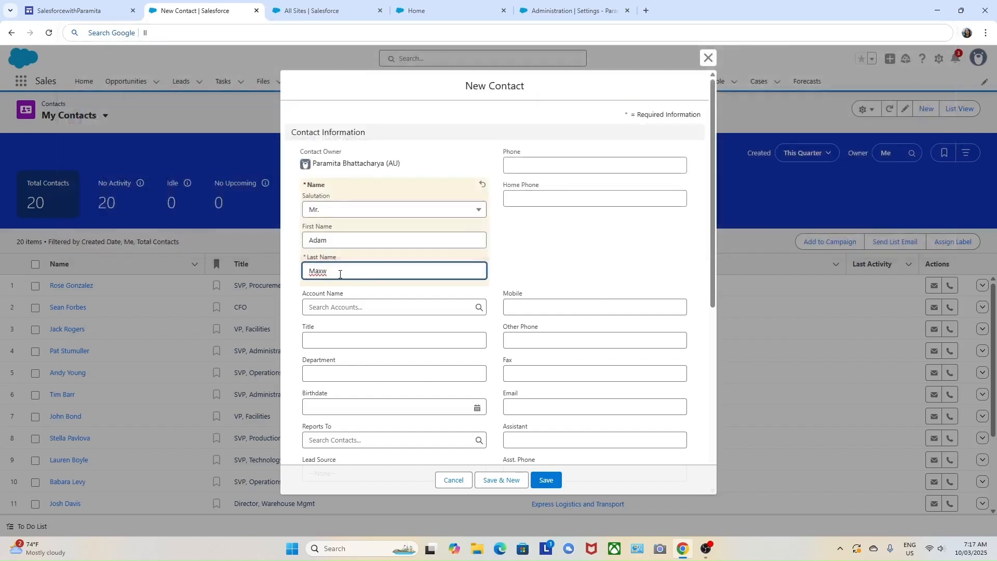
{"action": "type", "text": "ell"}
{"action": "left_click", "coordinate": [560, 274]}
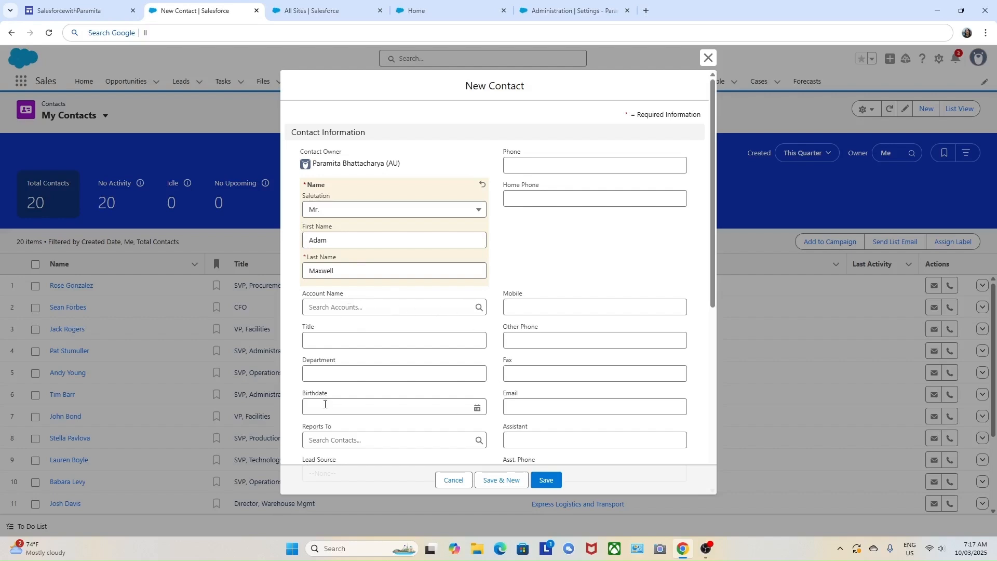
{"action": "left_click", "coordinate": [553, 484]}
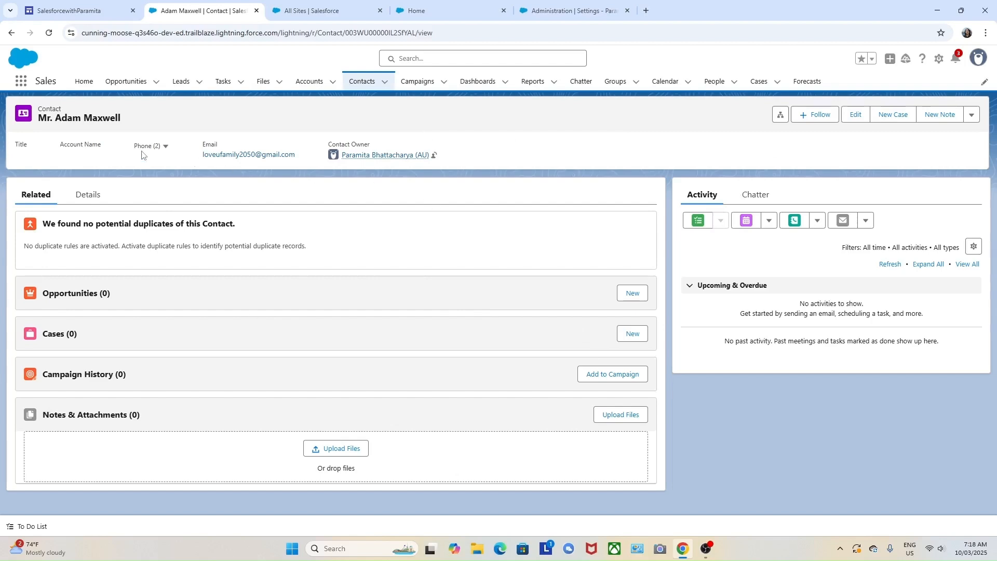
Open the Paramita&Builders workspace from All Sites in Setup and go to the Members page in its Administration.
{"action": "left_click", "coordinate": [305, 12]}
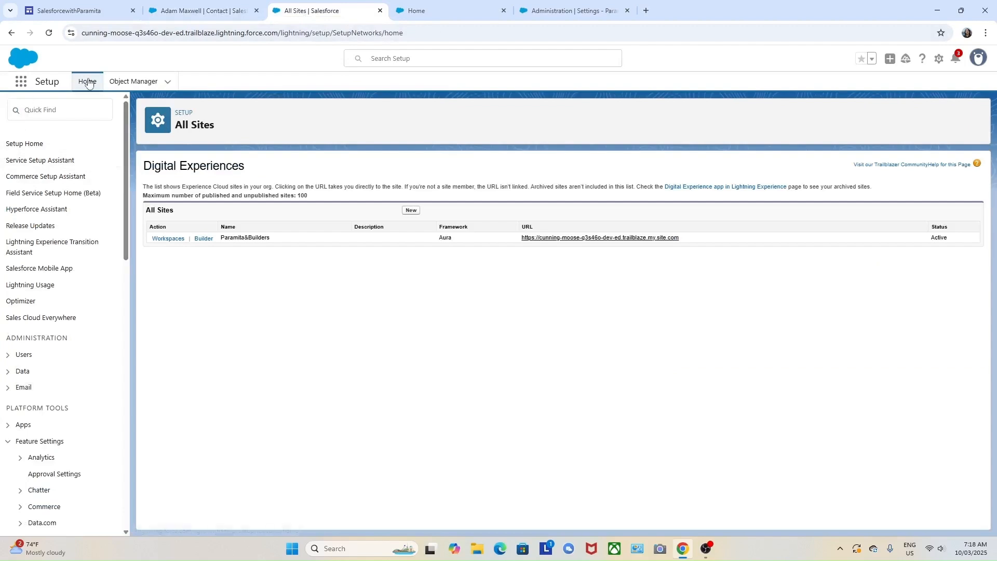
{"action": "left_click", "coordinate": [86, 109]}
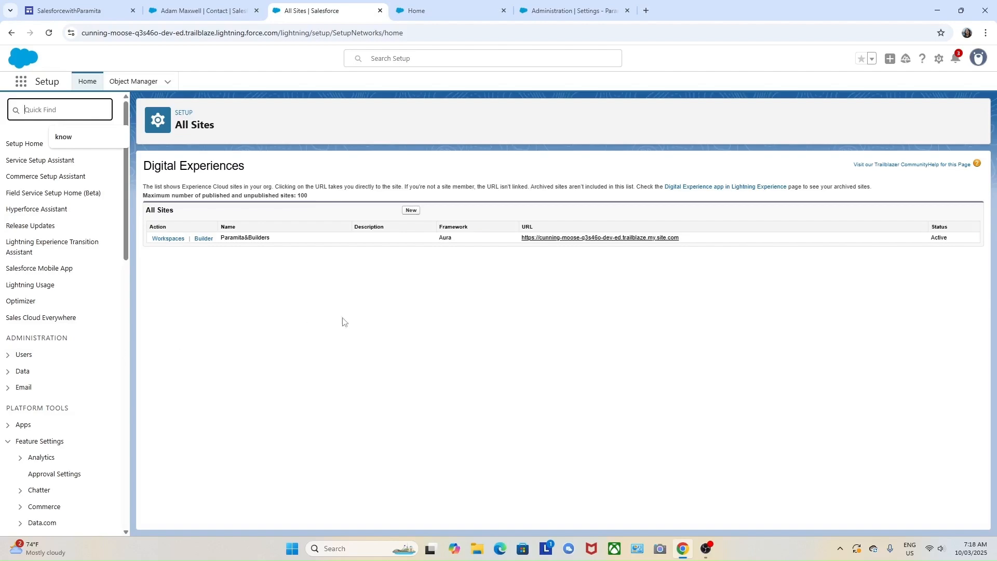
{"action": "left_click", "coordinate": [172, 241]}
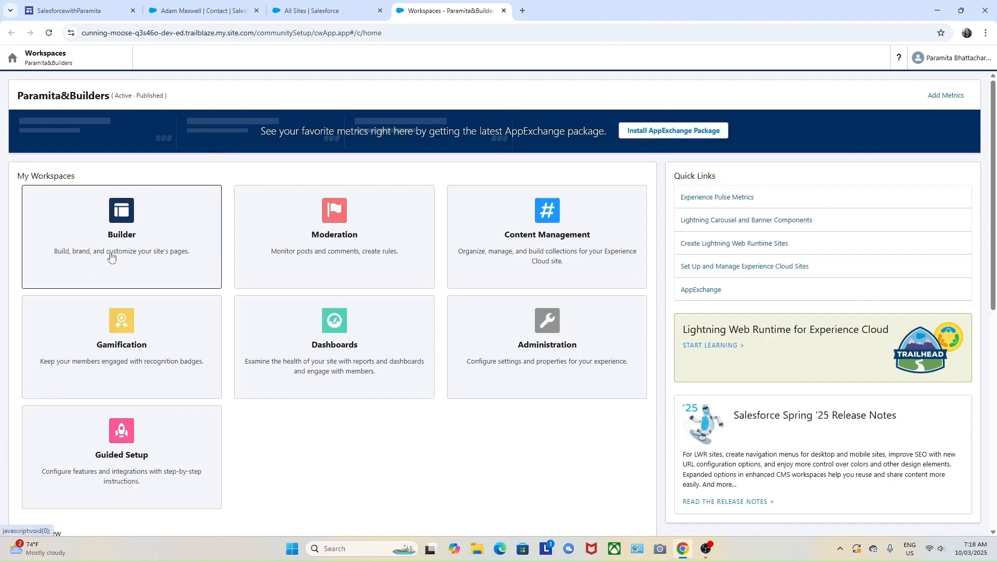
{"action": "left_click", "coordinate": [540, 365]}
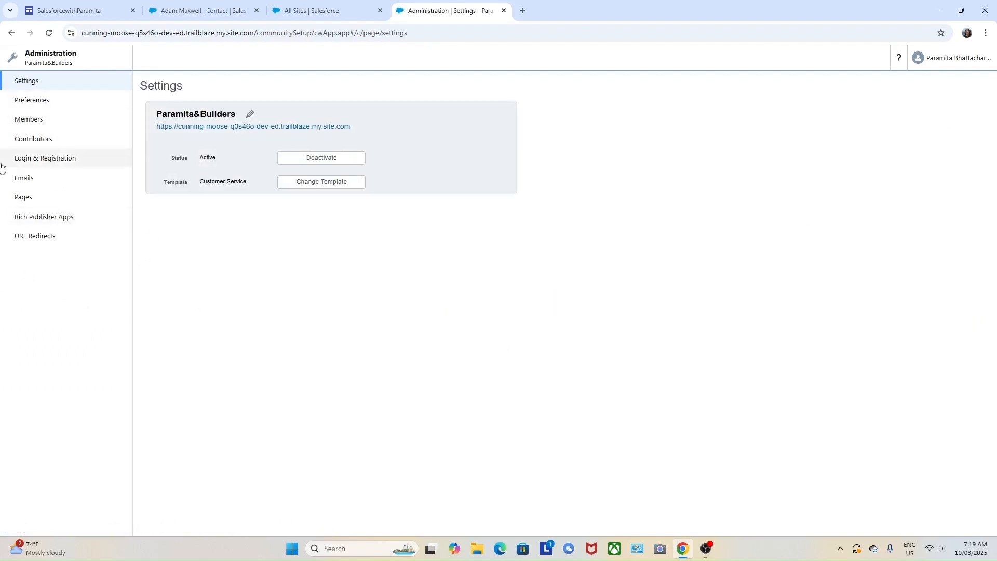
{"action": "left_click", "coordinate": [29, 123]}
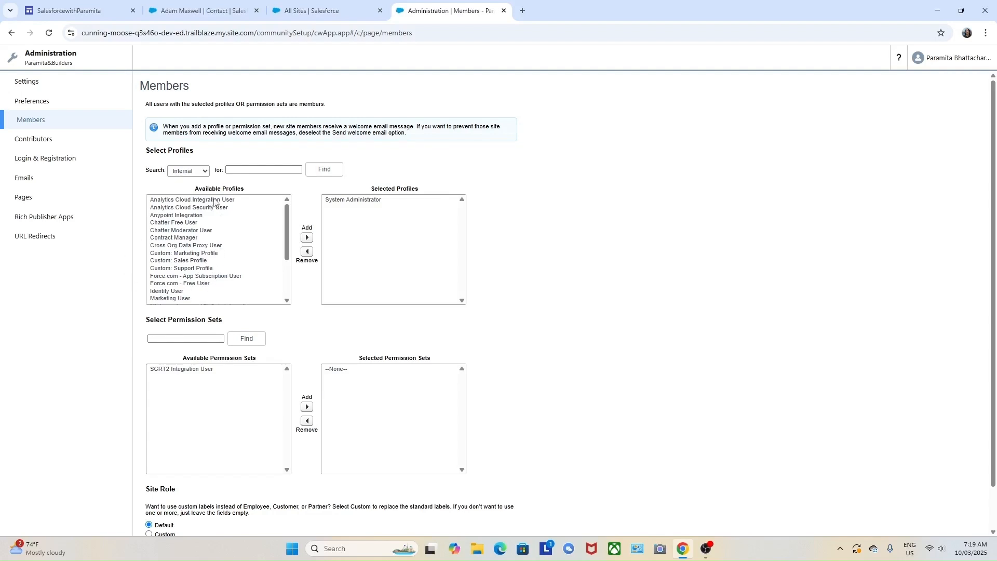
Search the available internal profiles for "customer", and change the profile search scope to All.
{"action": "scroll", "coordinate": [207, 271], "scroll_direction": "down", "scroll_amount": 2}
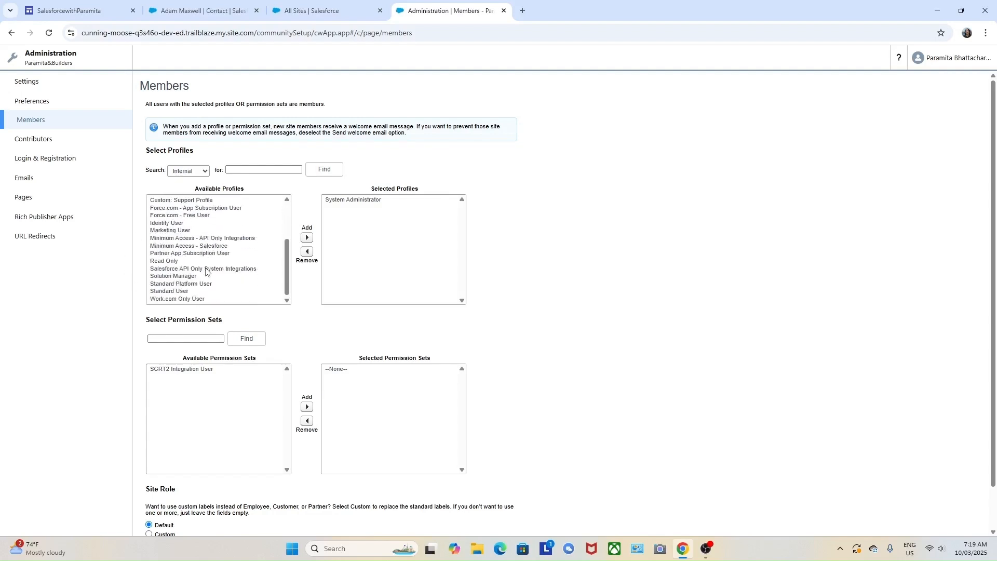
{"action": "scroll", "coordinate": [207, 271], "scroll_direction": "up", "scroll_amount": 2}
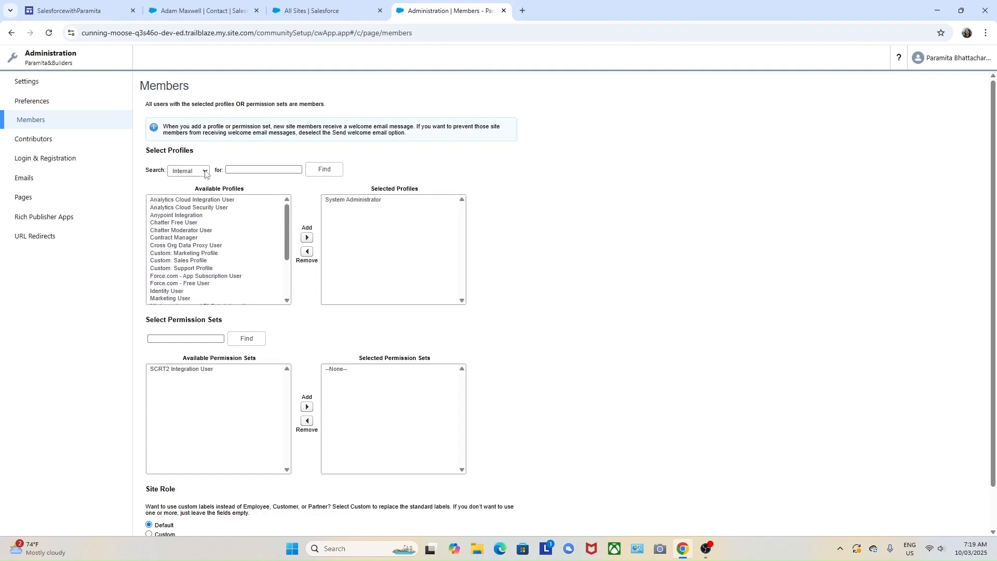
{"action": "left_click", "coordinate": [248, 170]}
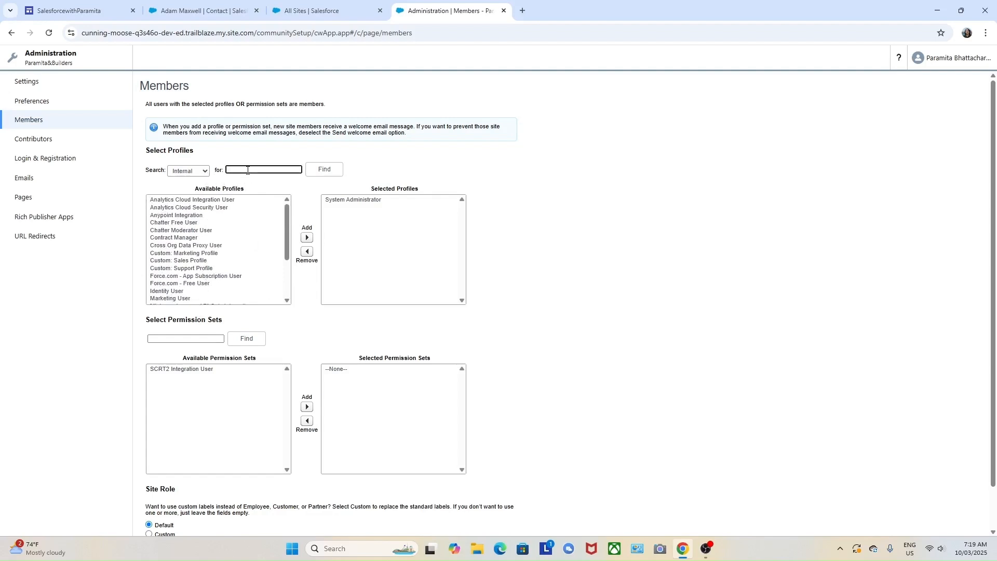
{"action": "type", "text": "customer"}
{"action": "left_click", "coordinate": [332, 176]}
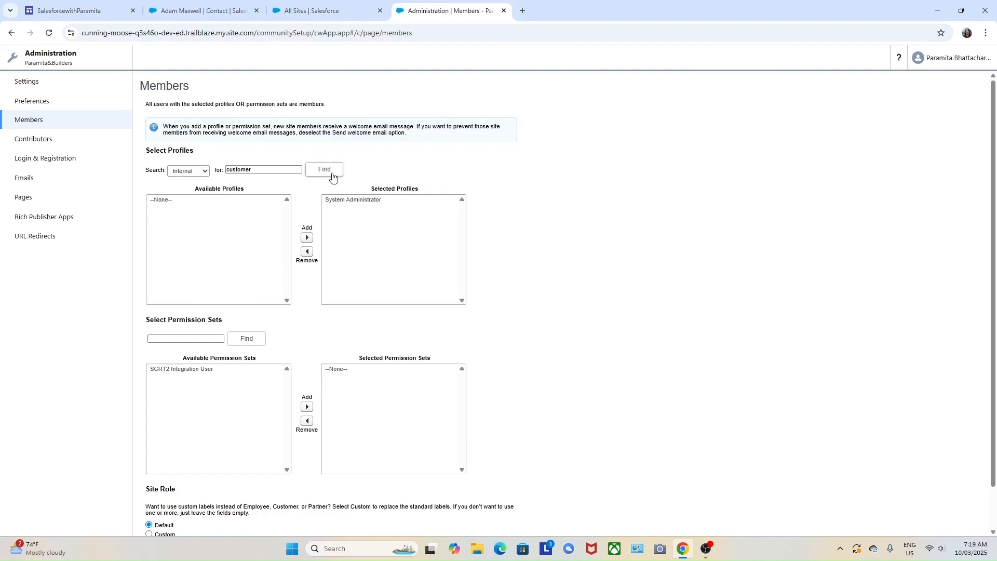
{"action": "left_click", "coordinate": [203, 176]}
{"action": "left_click", "coordinate": [205, 181]}
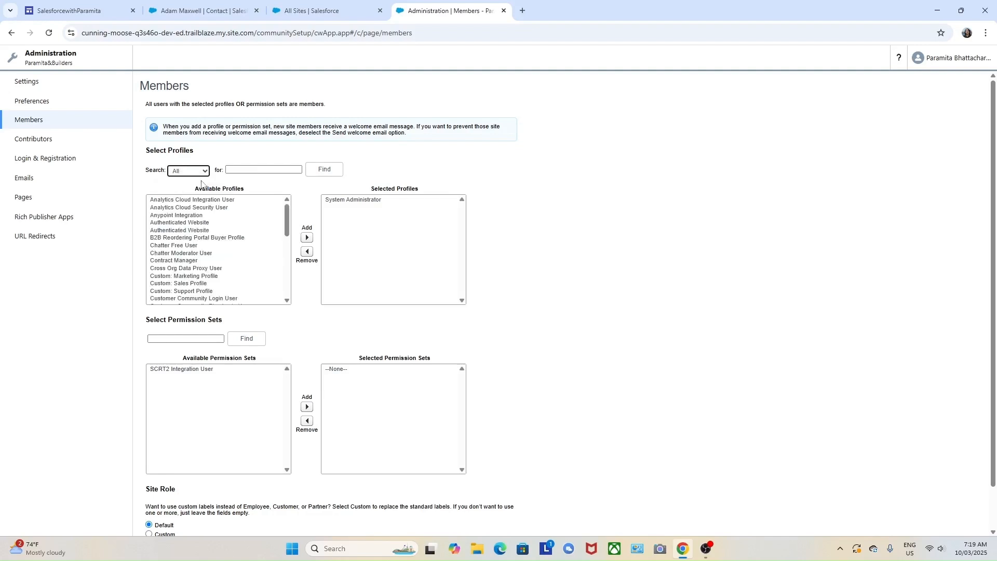
Filter the available profiles to Customer and add Customer Community User and Customer Community Plus User to the selected profiles.
{"action": "left_click", "coordinate": [205, 172]}
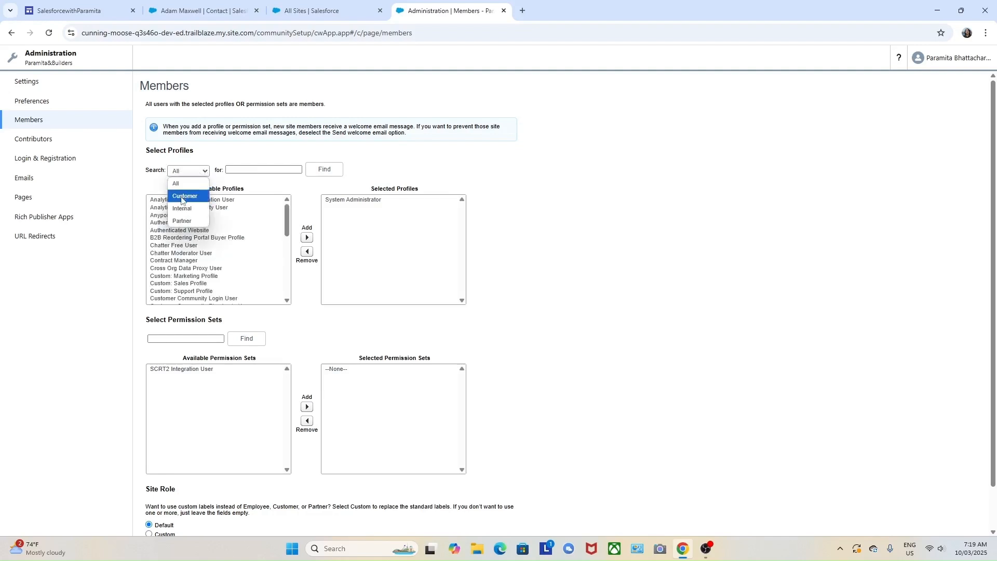
{"action": "left_click", "coordinate": [183, 194]}
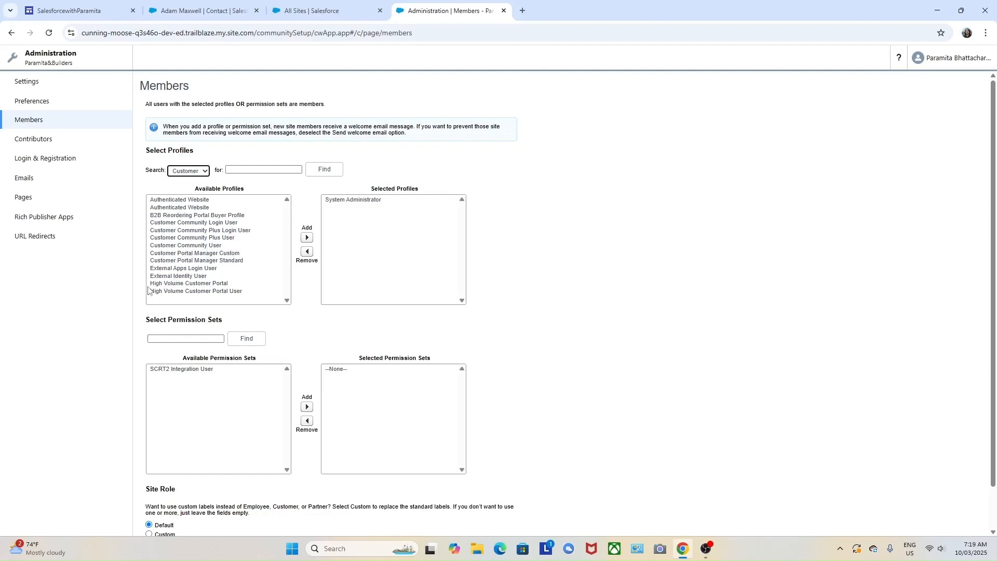
{"action": "left_click", "coordinate": [203, 247]}
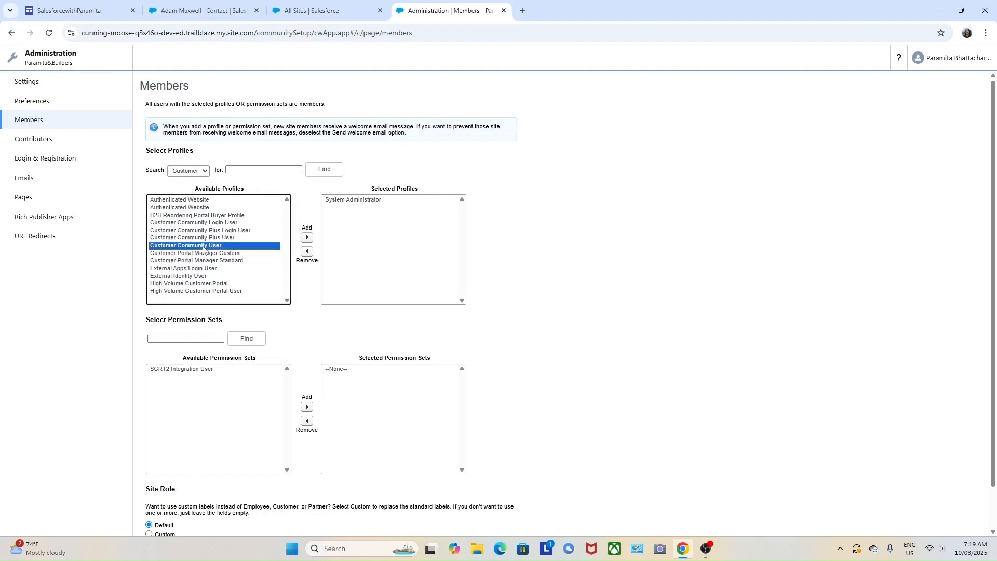
{"action": "left_click", "coordinate": [307, 240]}
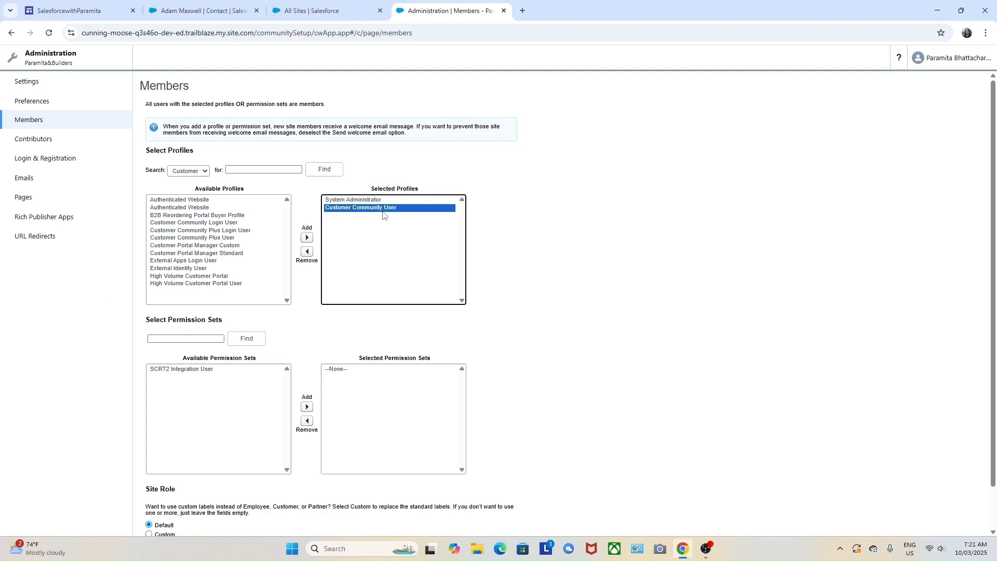
{"action": "left_click", "coordinate": [191, 238]}
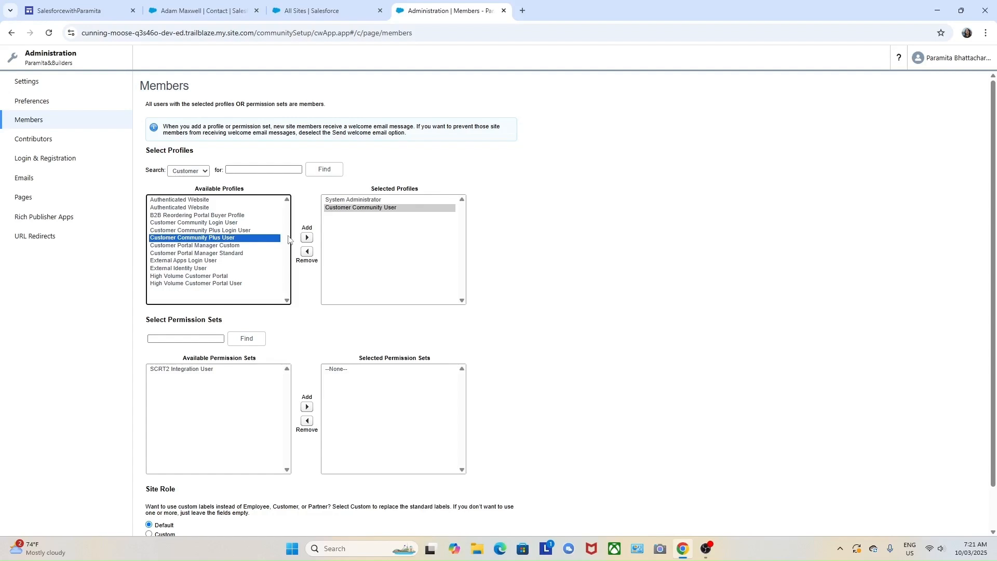
{"action": "left_click", "coordinate": [307, 237]}
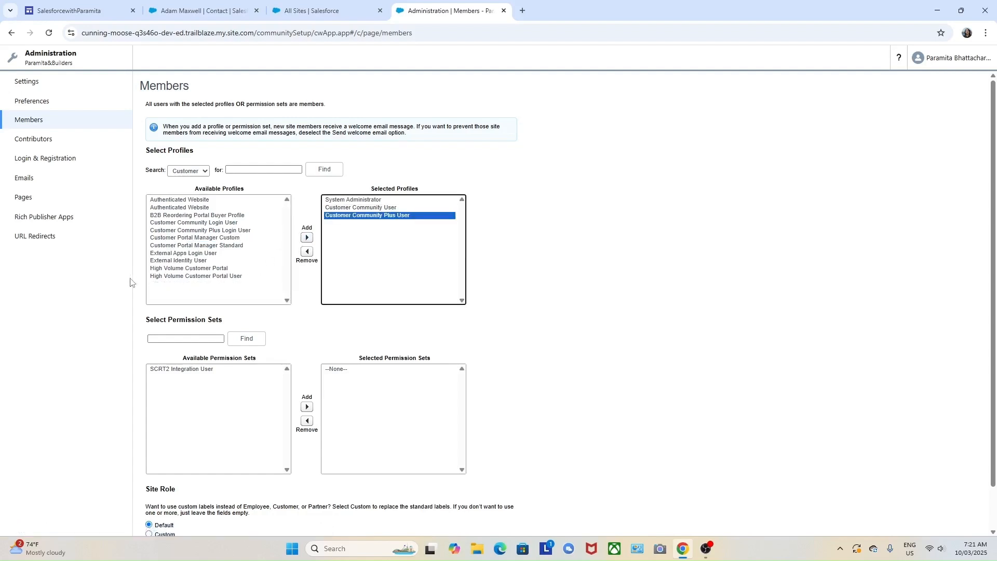
Filter the available profiles to Partner, add Partner Community User to the selected profiles, and save the member settings.
{"action": "left_click", "coordinate": [206, 173]}
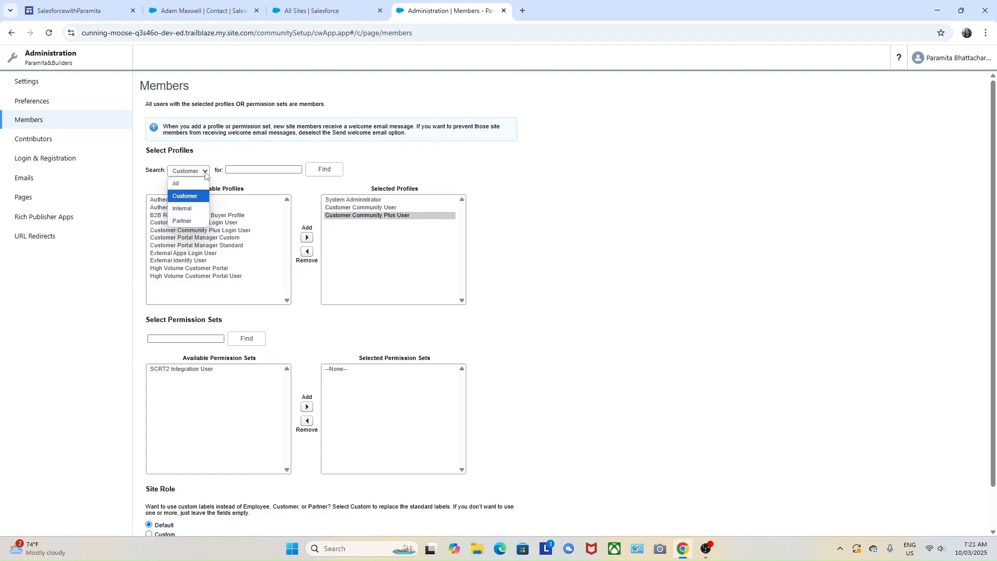
{"action": "left_click", "coordinate": [183, 222]}
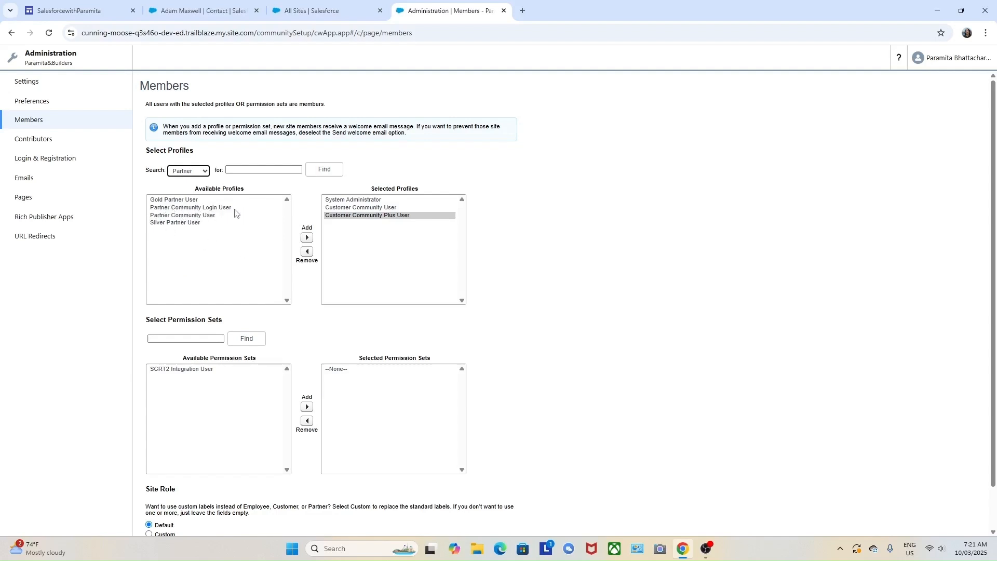
{"action": "left_click", "coordinate": [204, 216]}
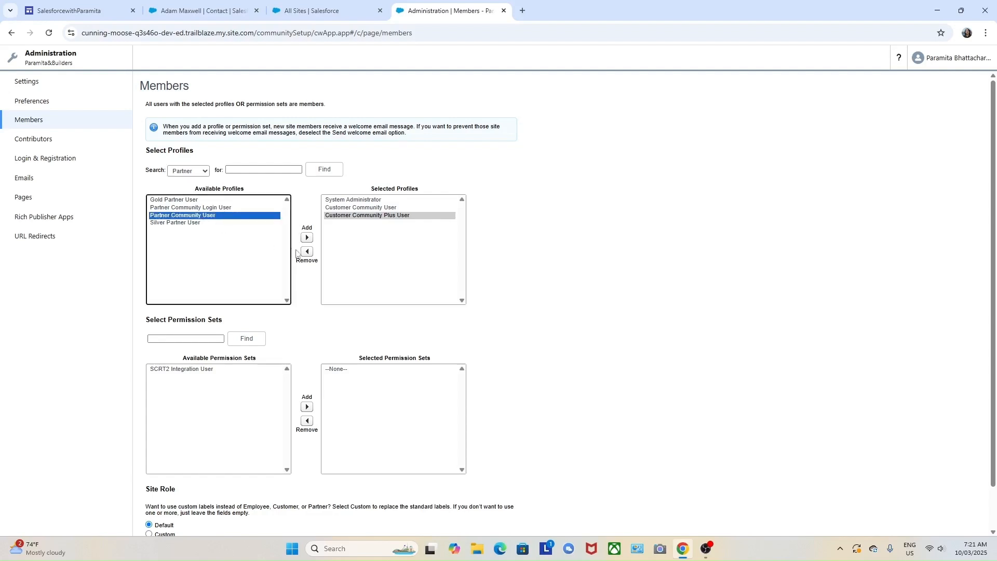
{"action": "left_click", "coordinate": [307, 238]}
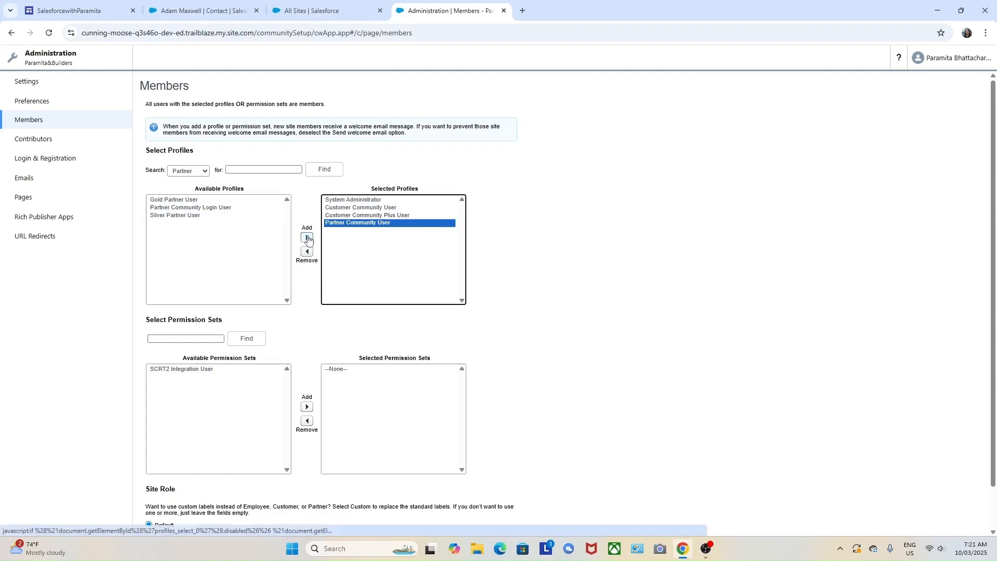
{"action": "left_click", "coordinate": [650, 251]}
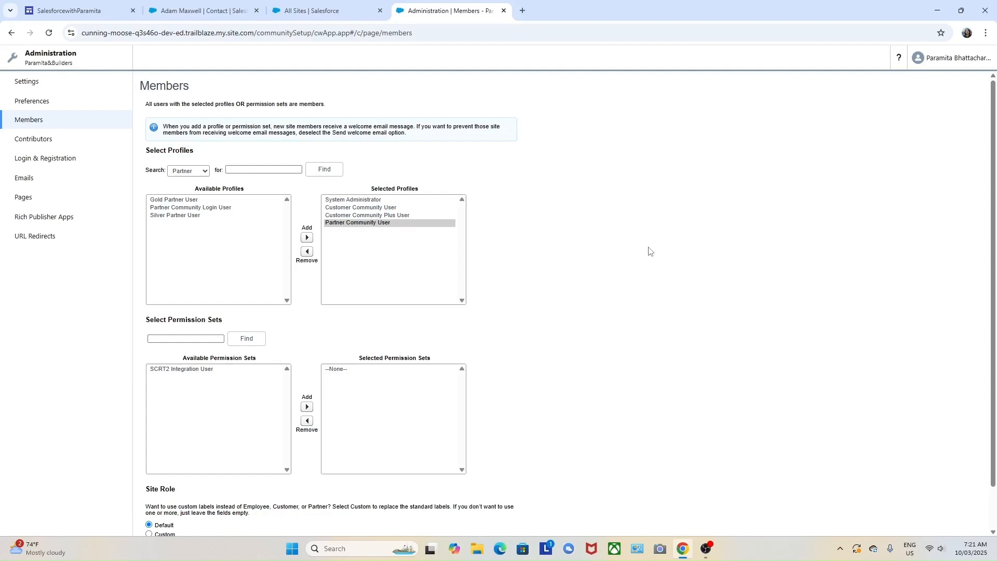
{"action": "scroll", "coordinate": [661, 269], "scroll_direction": "down", "scroll_amount": 1}
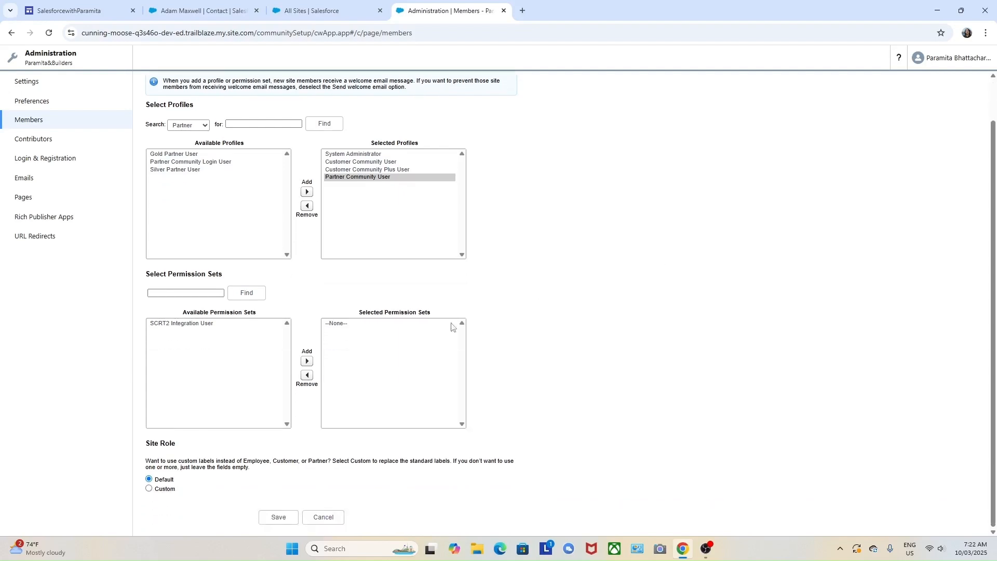
{"action": "left_click", "coordinate": [279, 518]}
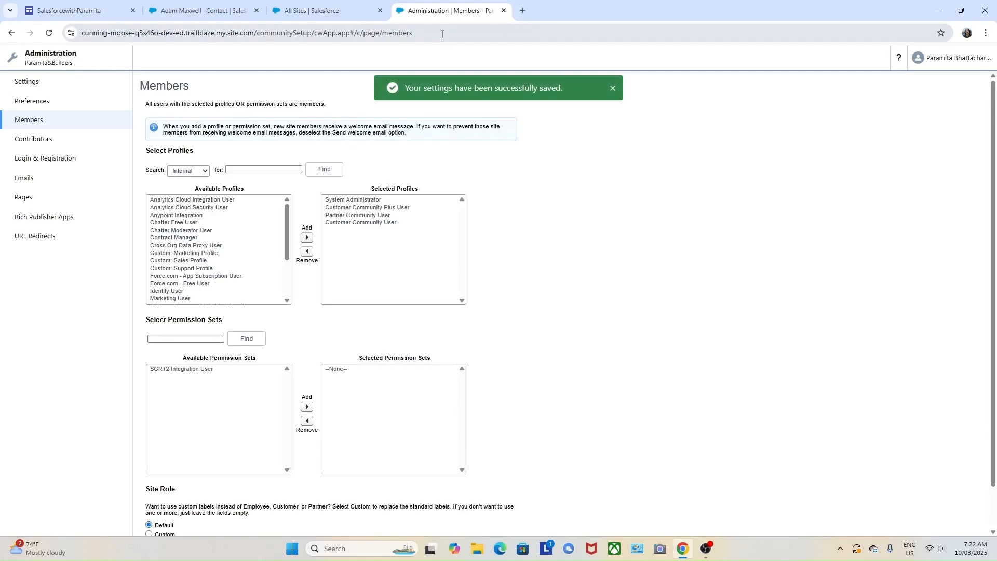
Return to the new contact's record and look through its additional actions for an option to enable a customer or partner user.
{"action": "left_click", "coordinate": [316, 12]}
{"action": "left_click", "coordinate": [185, 13]}
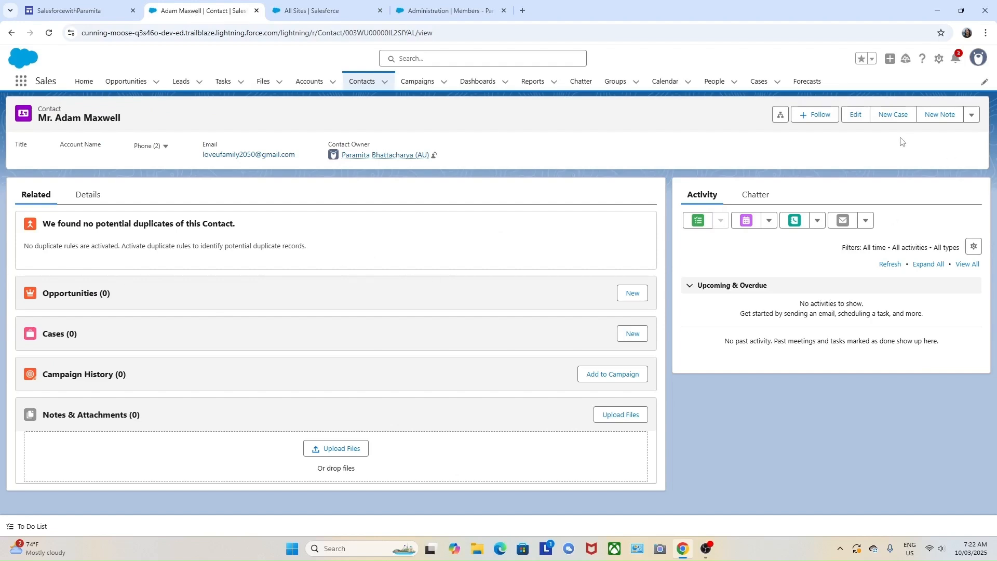
{"action": "left_click", "coordinate": [972, 116]}
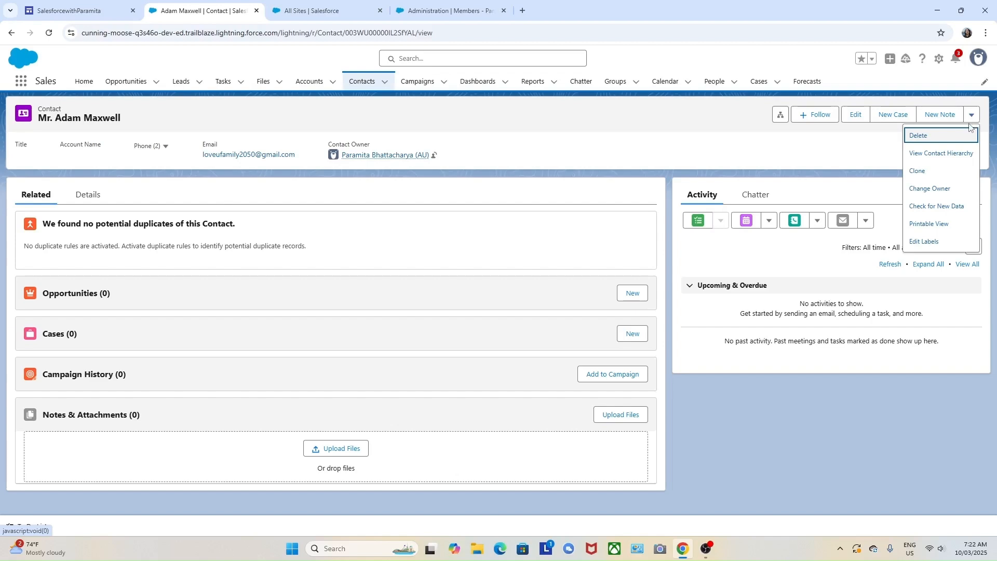
{"action": "key", "text": "Down"}
{"action": "key", "text": "Down"}
{"action": "key", "text": "Down"}
{"action": "key", "text": "Down"}
{"action": "key", "text": "Down"}
{"action": "key", "text": "Down"}
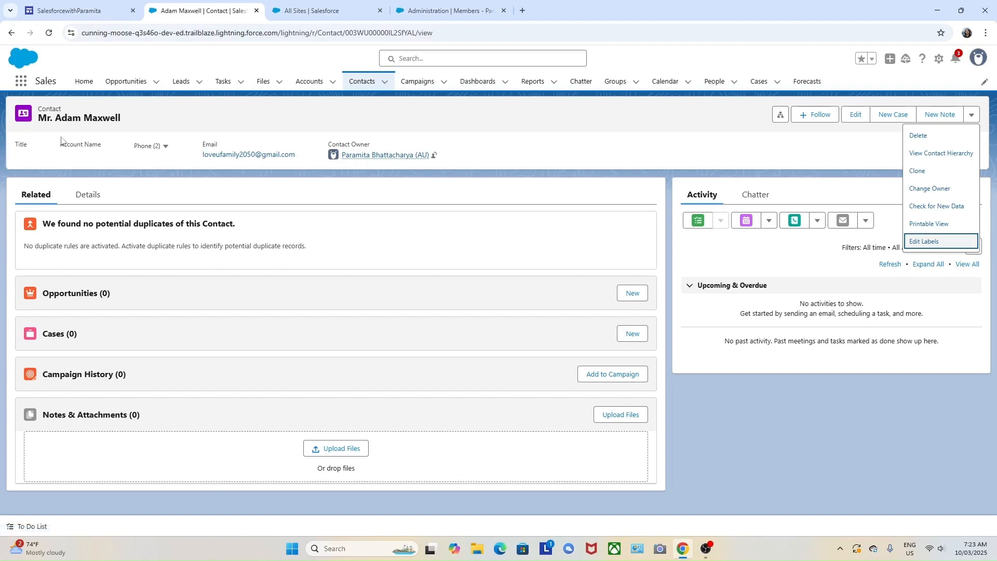
Search Object Manager in Setup for "contact" and open the Contact object.
{"action": "left_click", "coordinate": [302, 10]}
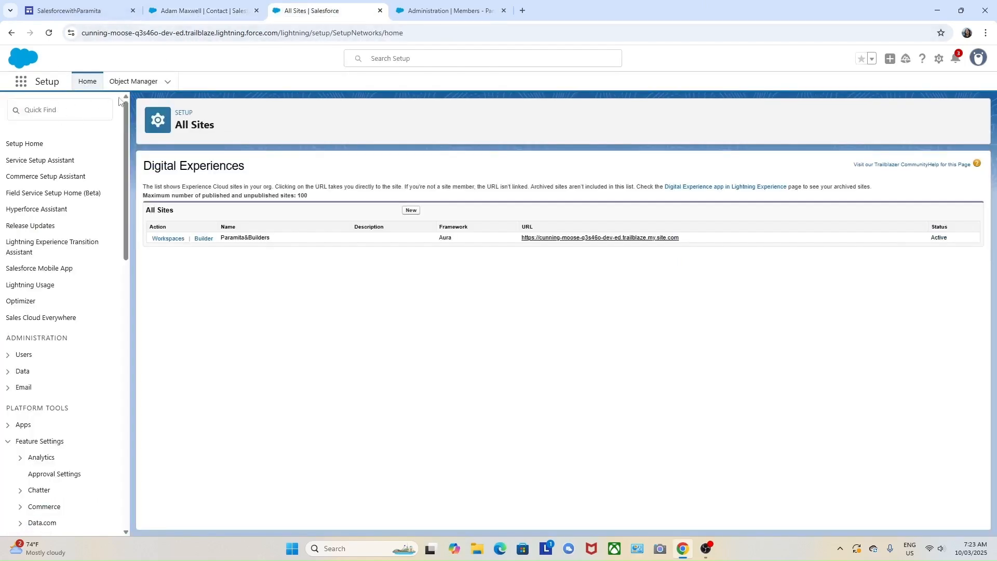
{"action": "left_click", "coordinate": [135, 83]}
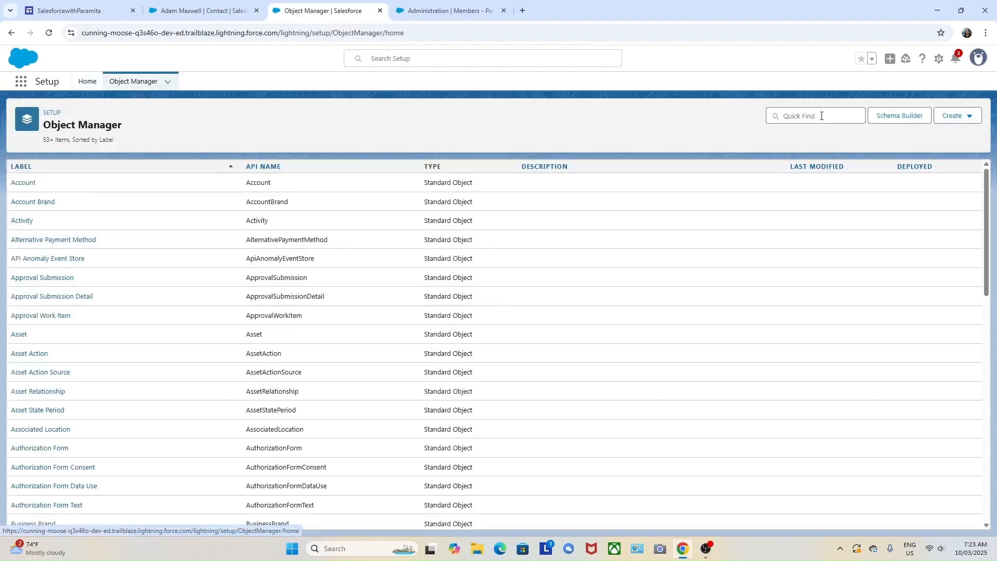
{"action": "left_click", "coordinate": [821, 116]}
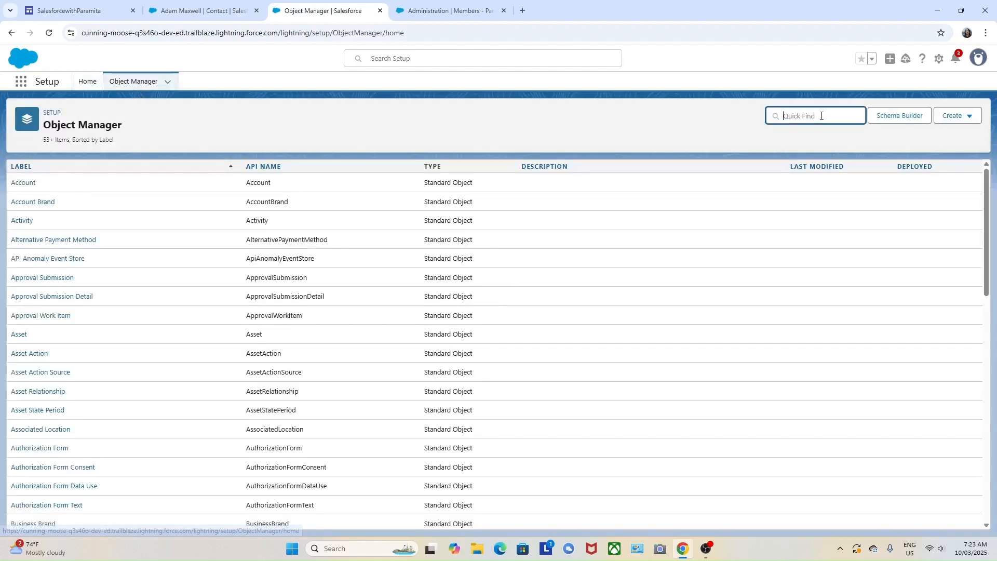
{"action": "type", "text": "contact"}
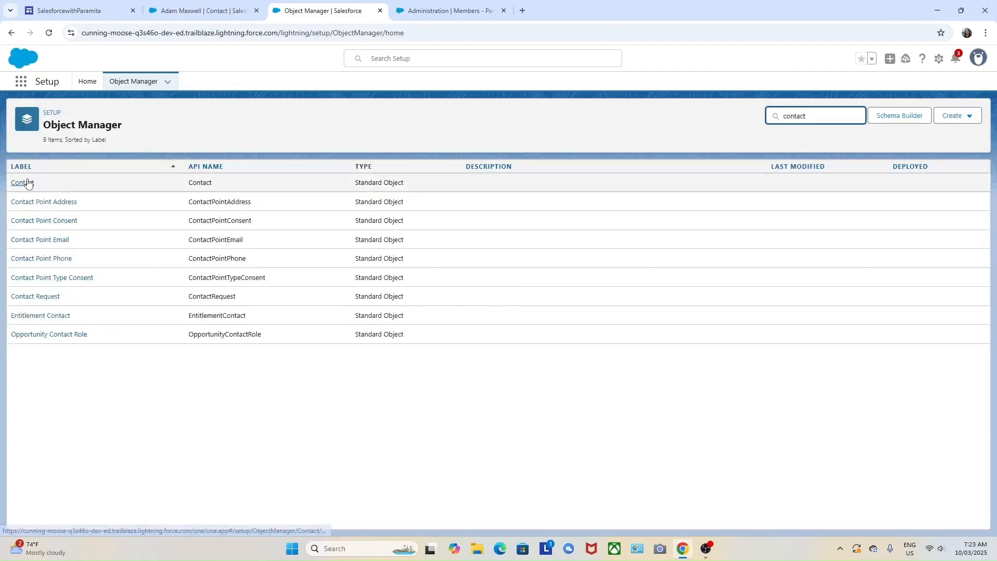
{"action": "left_click", "coordinate": [26, 183]}
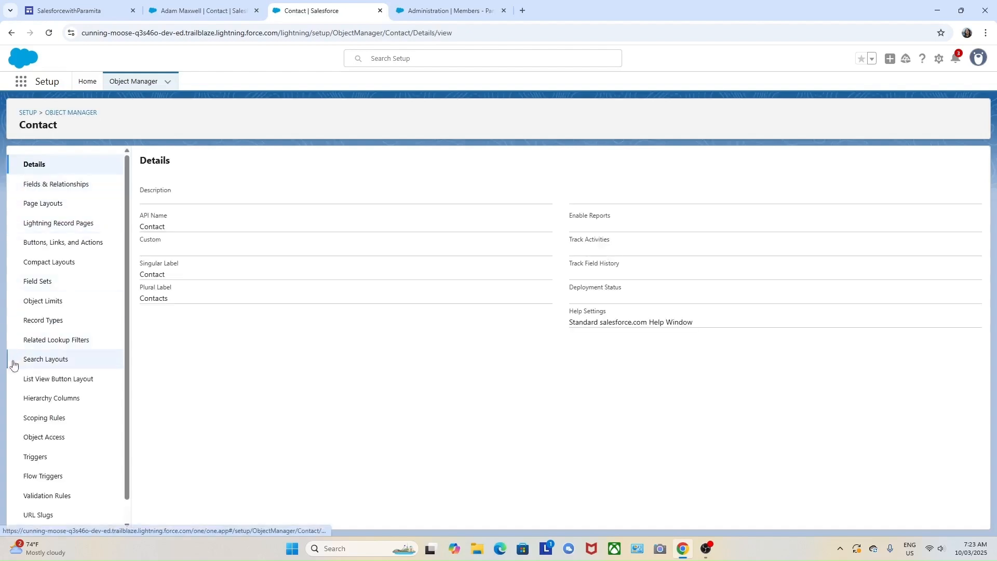
Open the Contact Layout page layout and examine its available Mobile & Lightning Actions.
{"action": "left_click", "coordinate": [58, 207]}
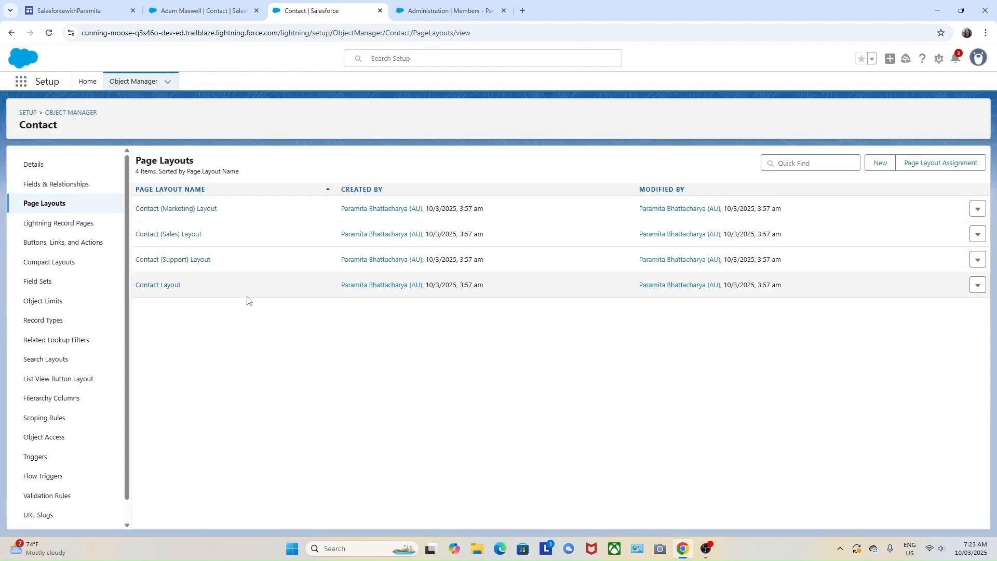
{"action": "left_click", "coordinate": [157, 285]}
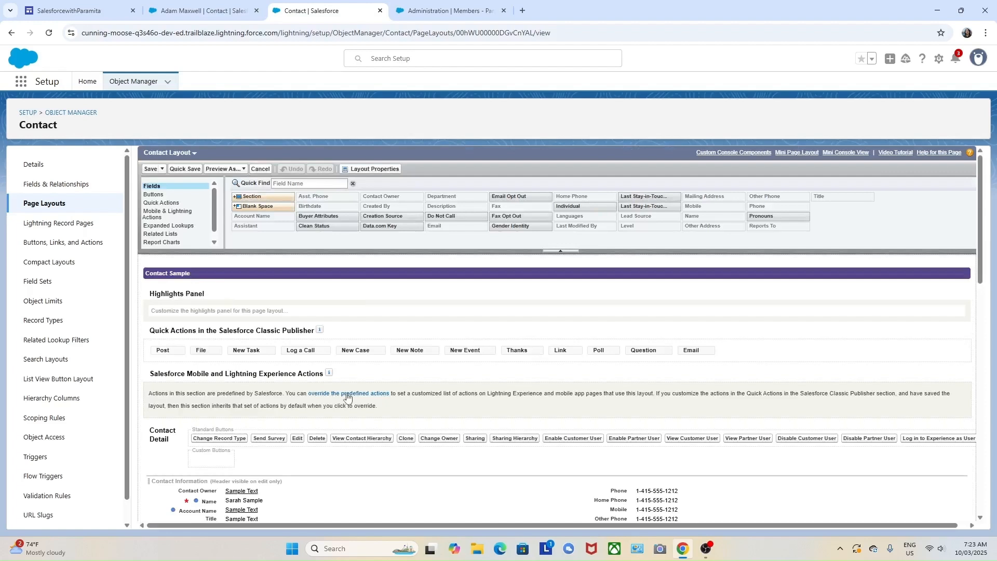
{"action": "scroll", "coordinate": [312, 491], "scroll_direction": "down", "scroll_amount": 1}
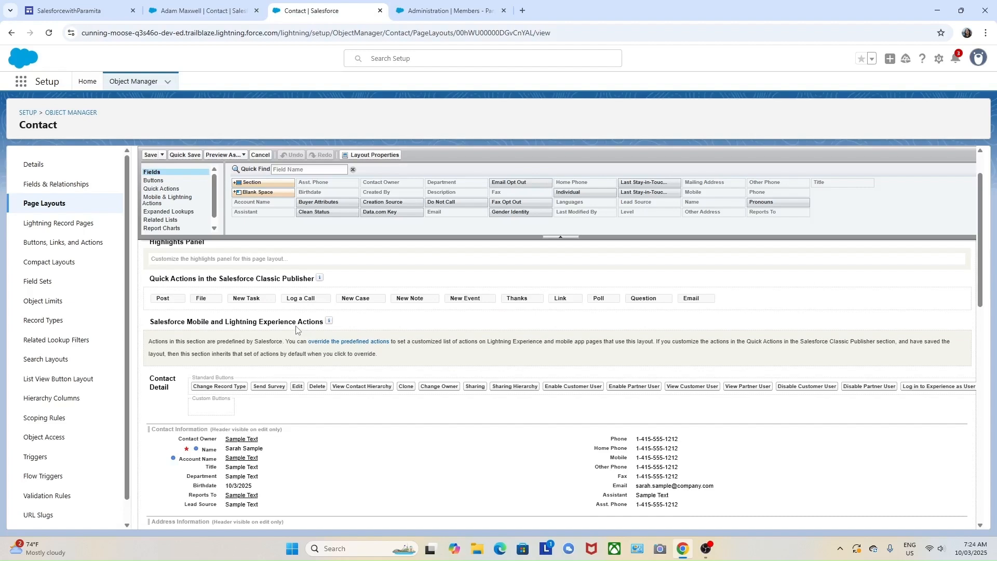
{"action": "left_click", "coordinate": [188, 202]}
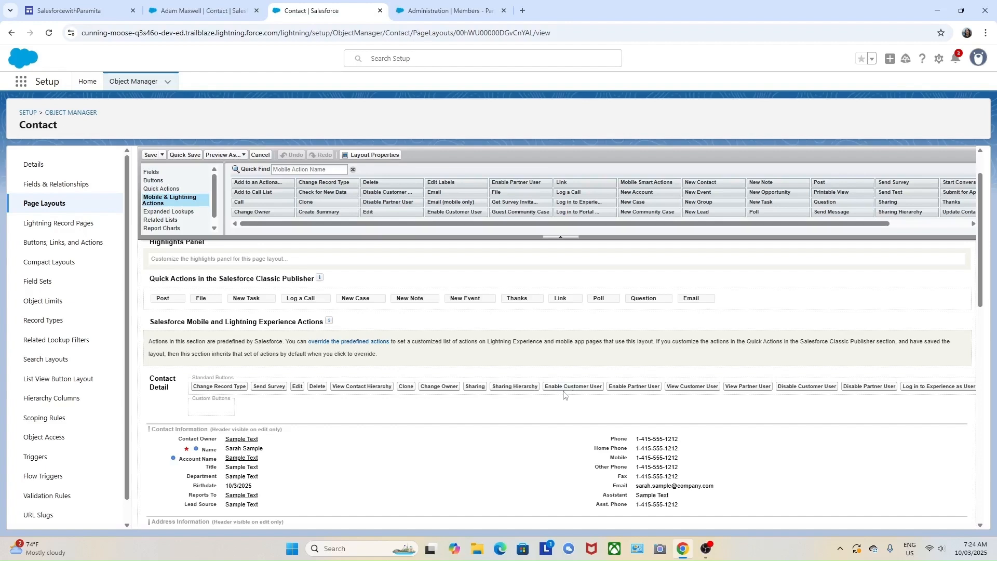
Go back to the contact record and check its additional actions and its page setup options.
{"action": "left_click", "coordinate": [223, 14]}
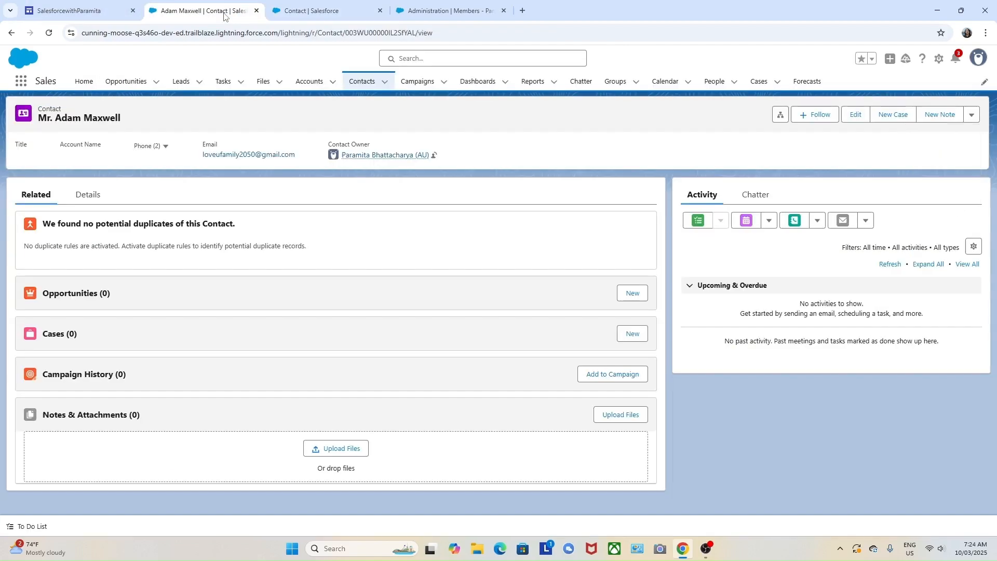
{"action": "left_click", "coordinate": [971, 114]}
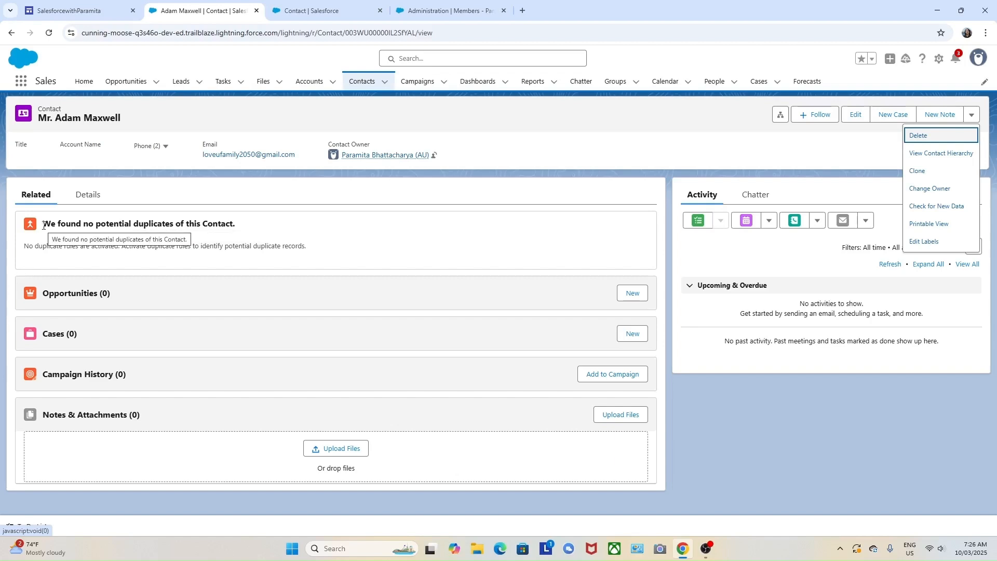
{"action": "left_click", "coordinate": [744, 162]}
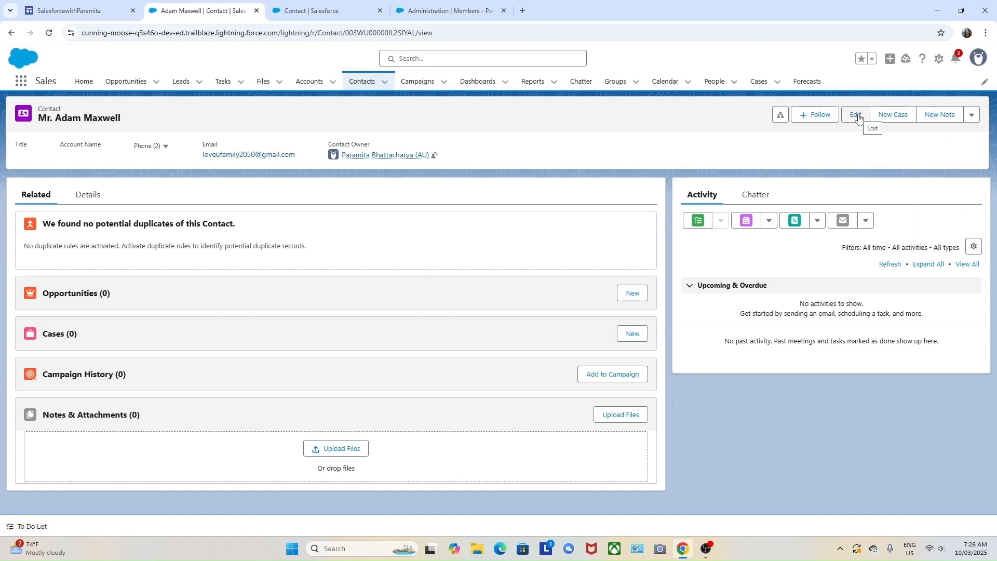
{"action": "left_click", "coordinate": [939, 60]}
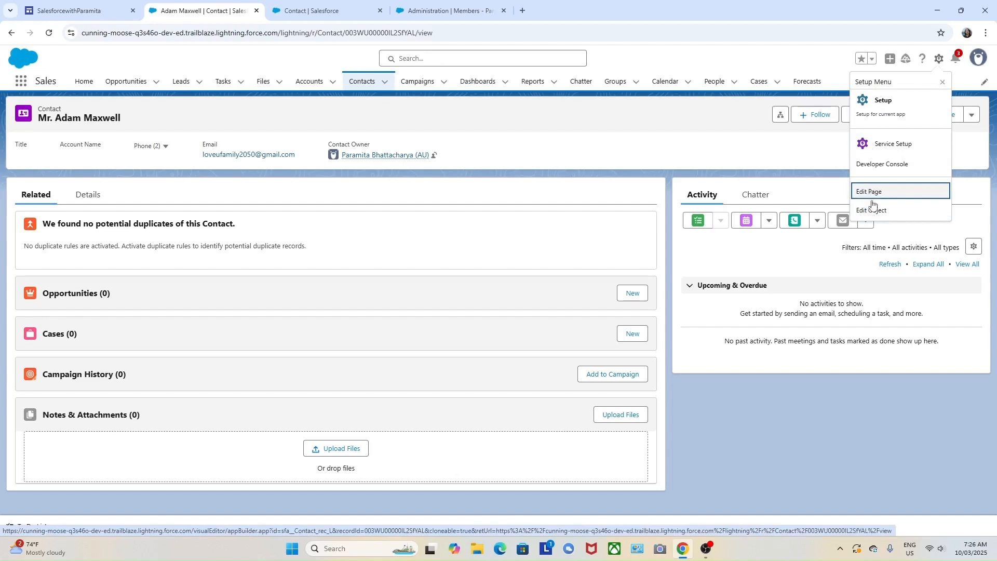
{"action": "left_click", "coordinate": [824, 151]}
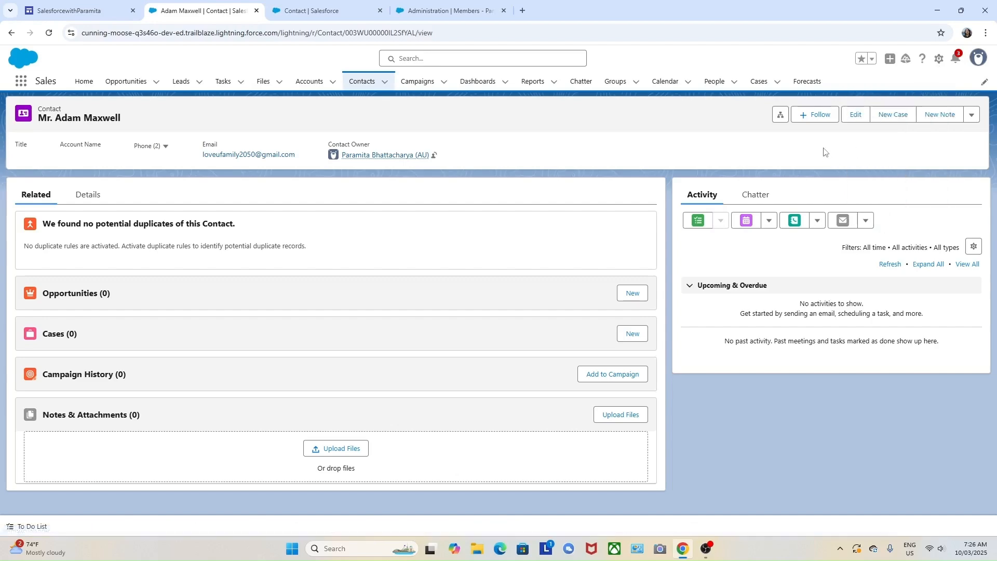
Edit the contact to create a new account named ABC as its account name, and save both records.
{"action": "left_click", "coordinate": [858, 120]}
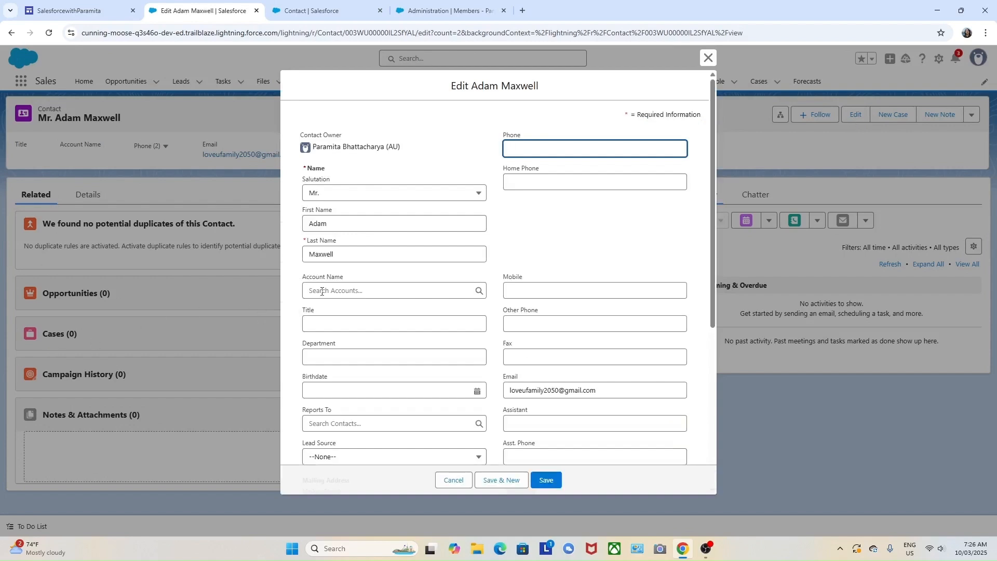
{"action": "left_click", "coordinate": [418, 288]}
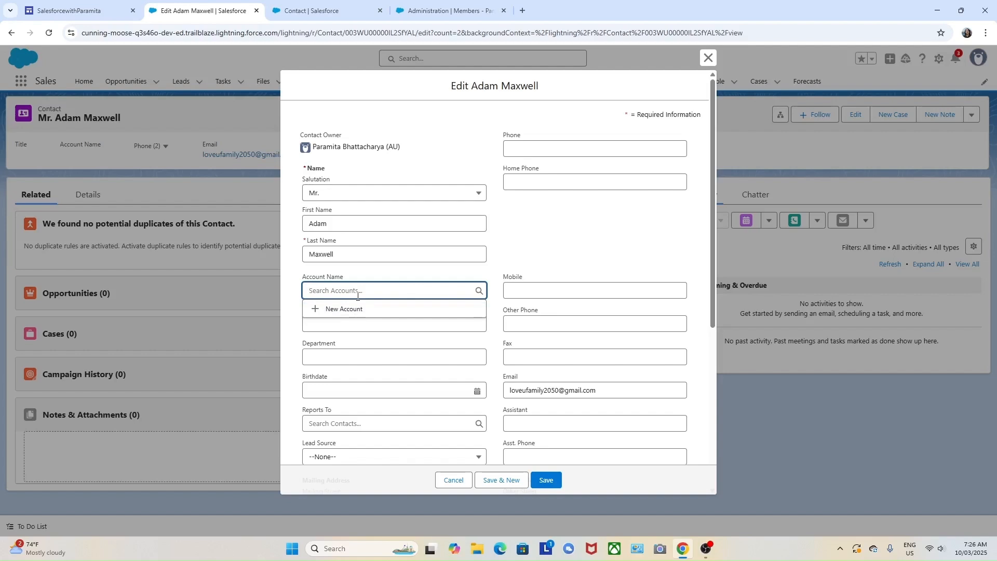
{"action": "left_click", "coordinate": [315, 309]}
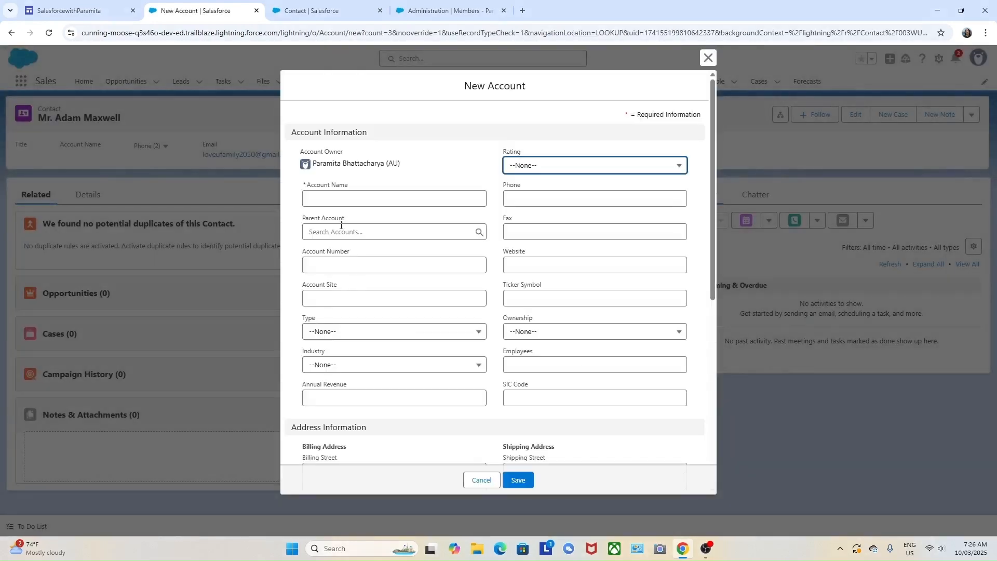
{"action": "left_click", "coordinate": [332, 197]}
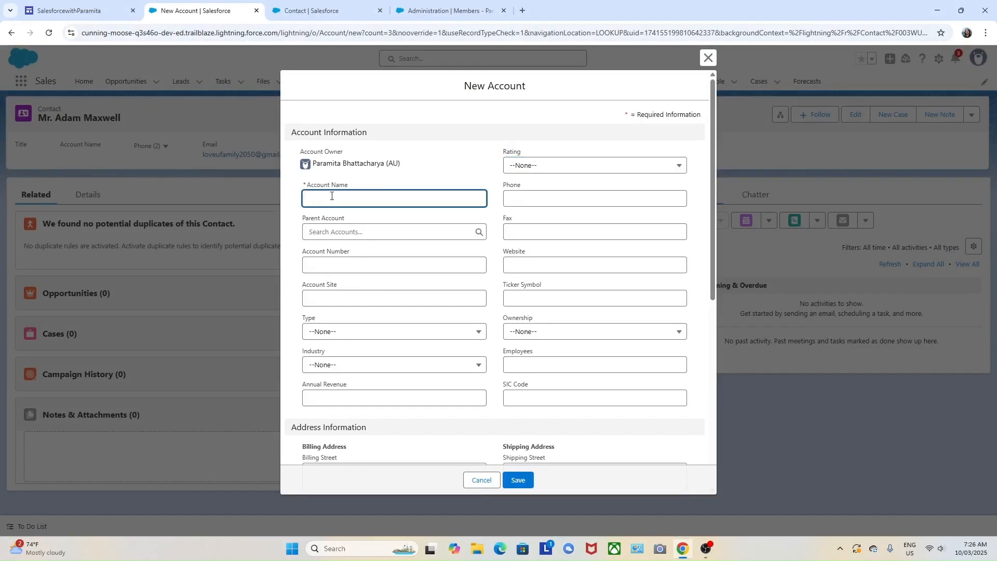
{"action": "type", "text": "ABC"}
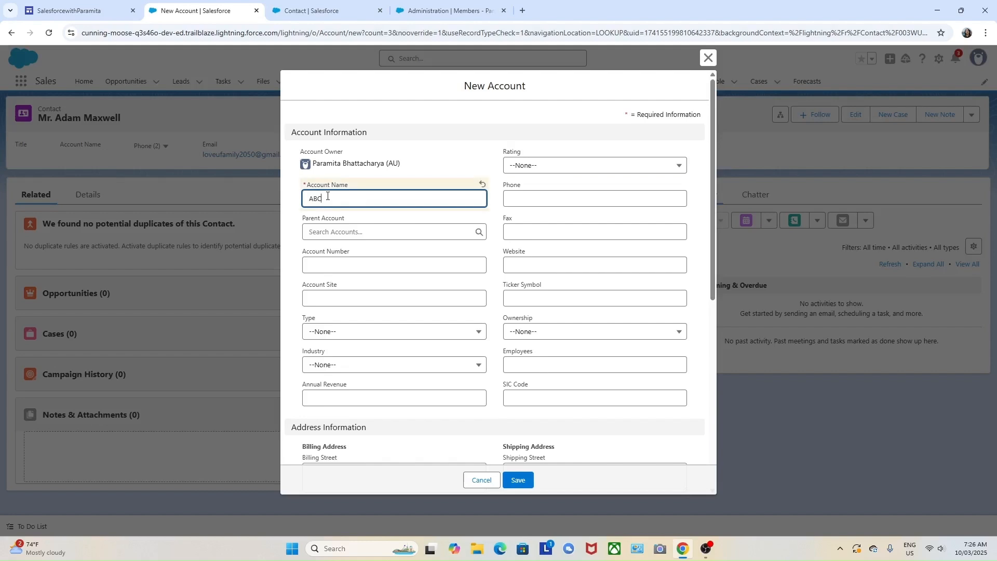
{"action": "scroll", "coordinate": [479, 312], "scroll_direction": "down", "scroll_amount": 6}
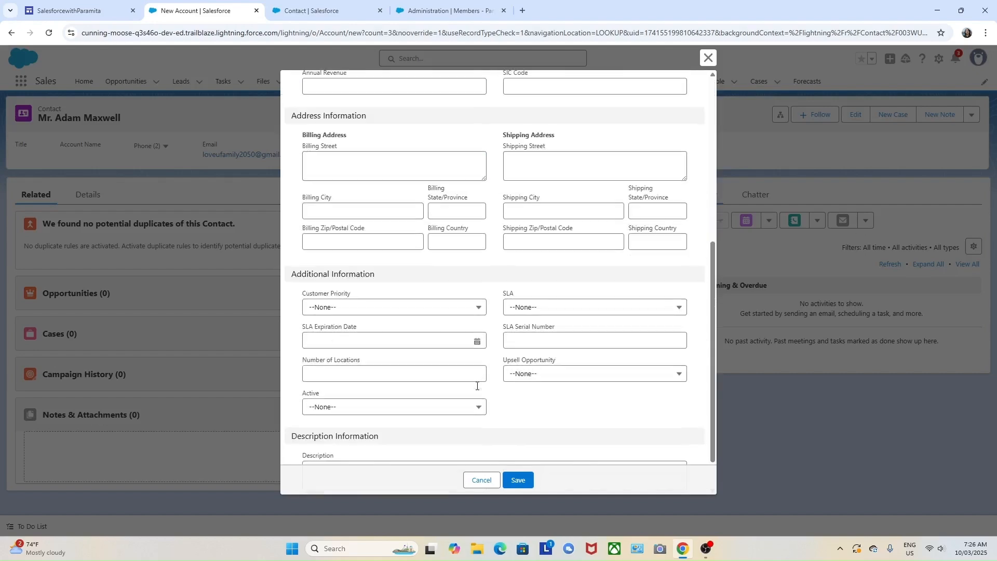
{"action": "left_click", "coordinate": [519, 480]}
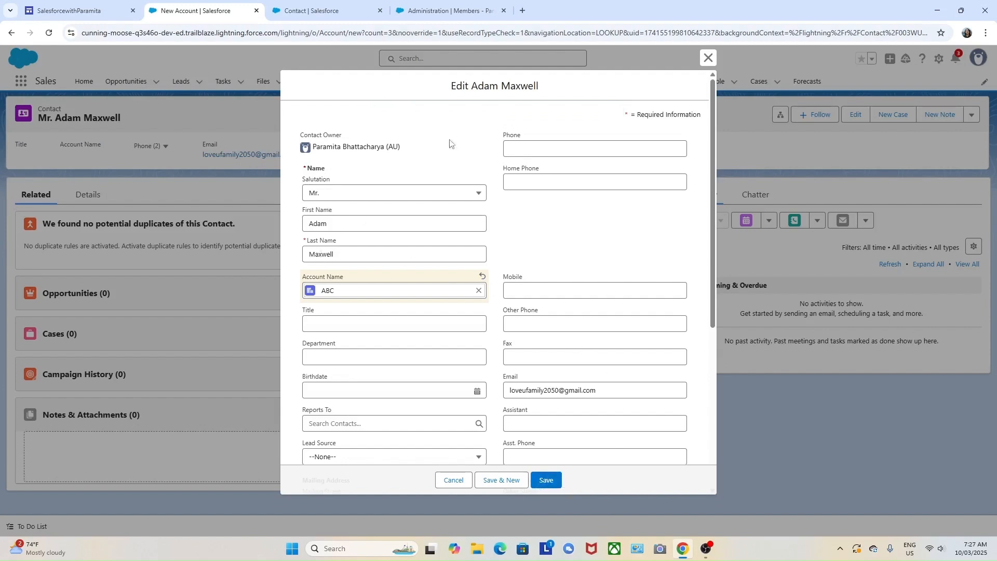
{"action": "left_click", "coordinate": [551, 481]}
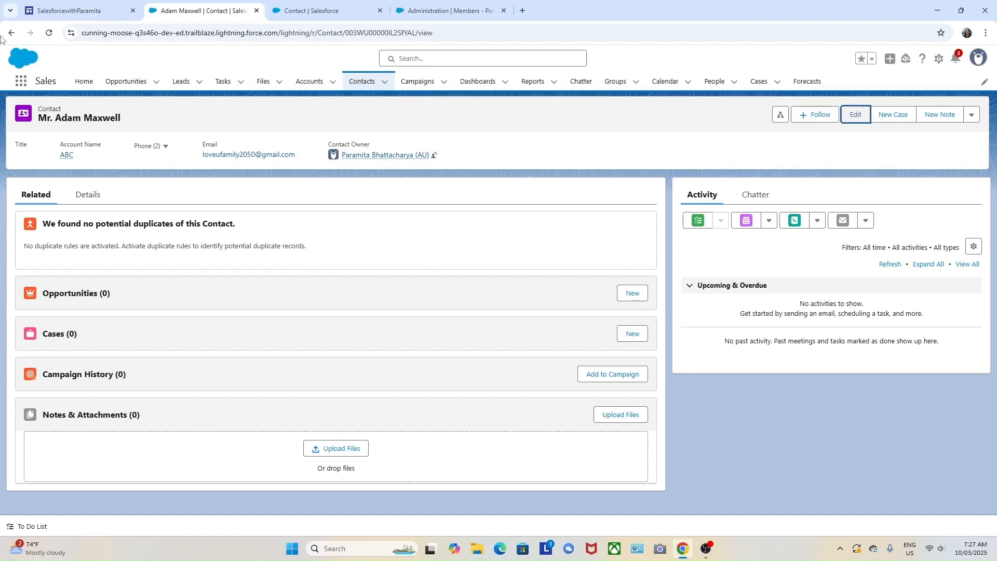
Reload the contact record and enable the contact as a customer user.
{"action": "left_click", "coordinate": [50, 34]}
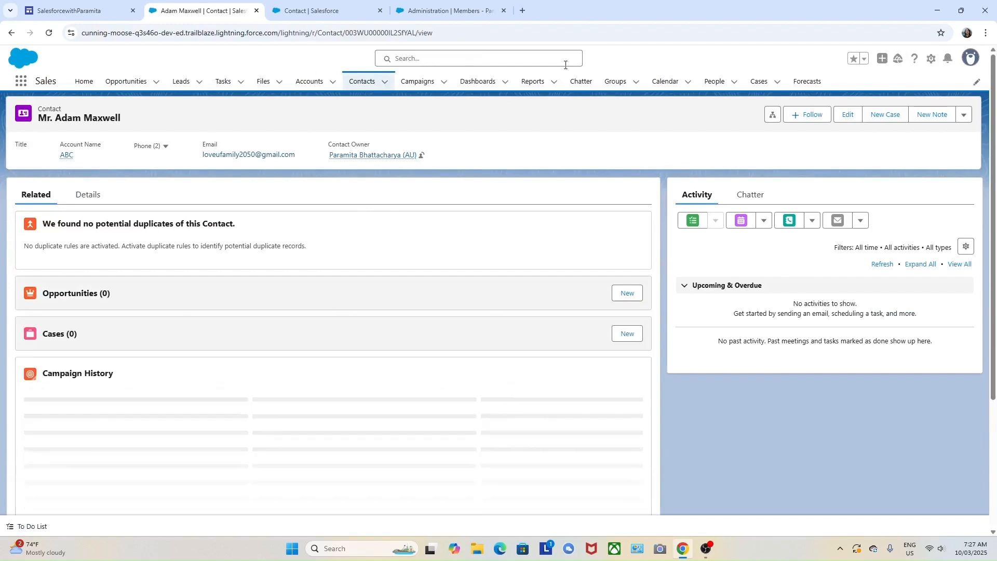
{"action": "left_click", "coordinate": [965, 119]}
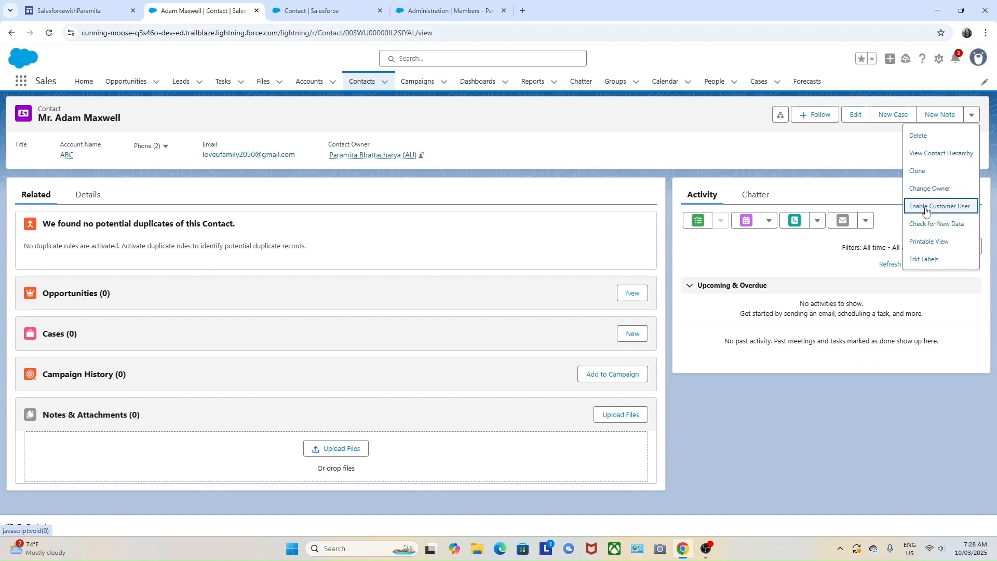
{"action": "left_click", "coordinate": [926, 207]}
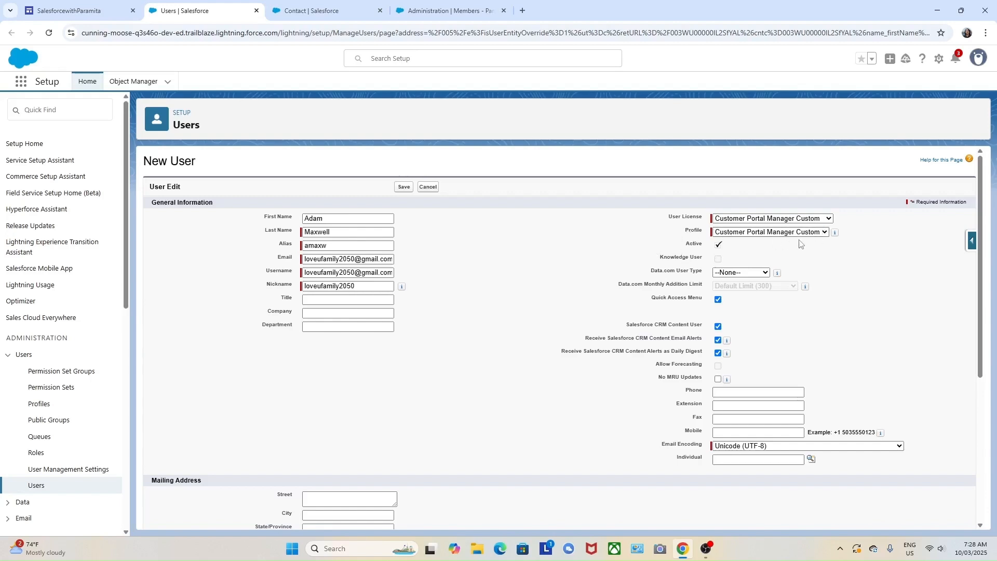
Give the new user the Customer Community license and the Customer Community User profile, with Knowledge User enabled.
{"action": "left_click", "coordinate": [829, 219]}
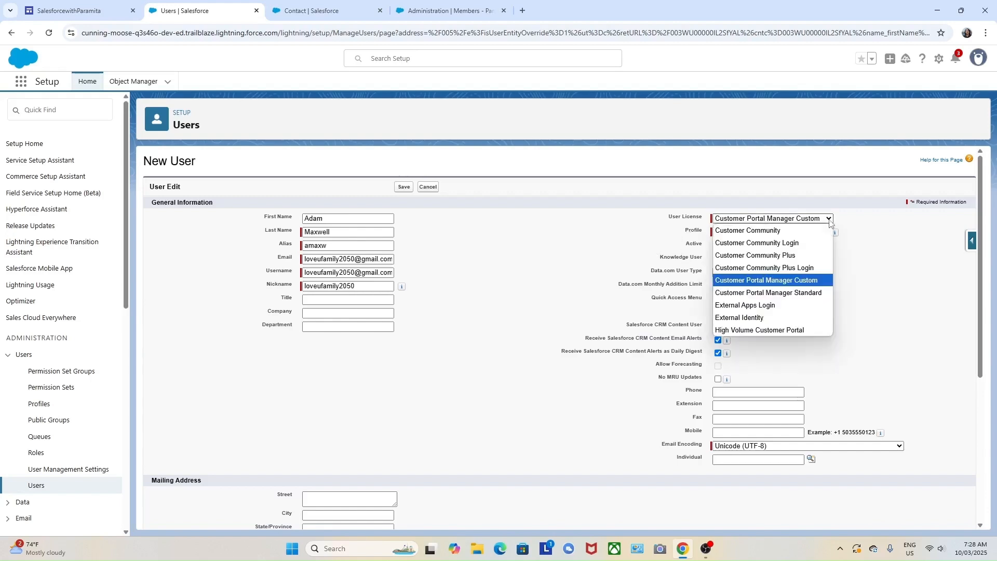
{"action": "left_click", "coordinate": [779, 231]}
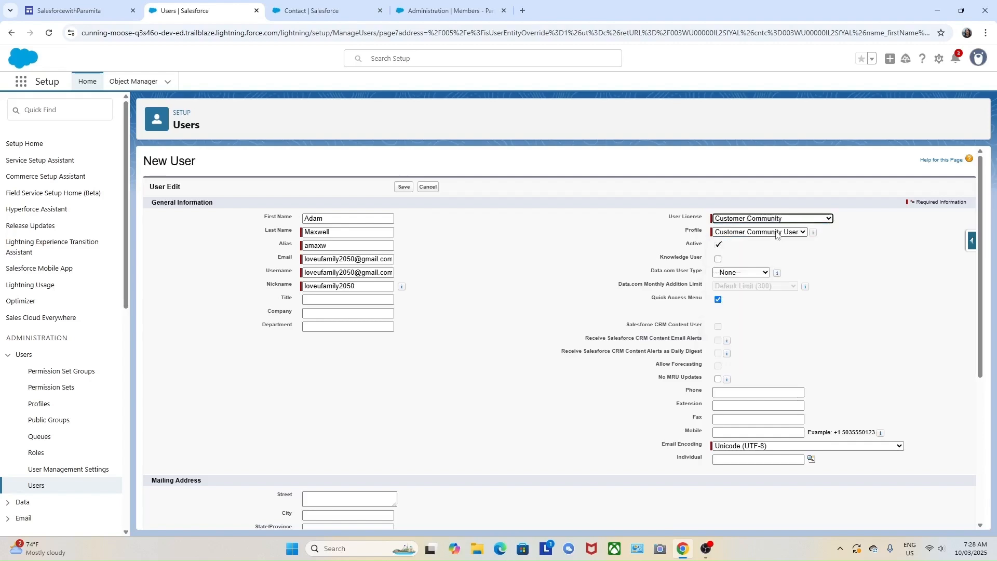
{"action": "left_click", "coordinate": [805, 233]}
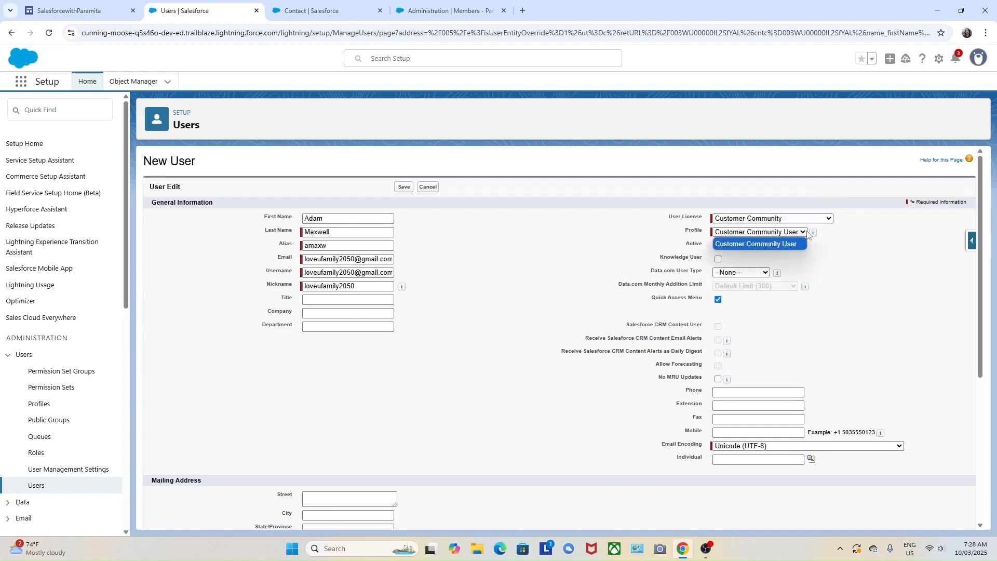
{"action": "left_click", "coordinate": [786, 247]}
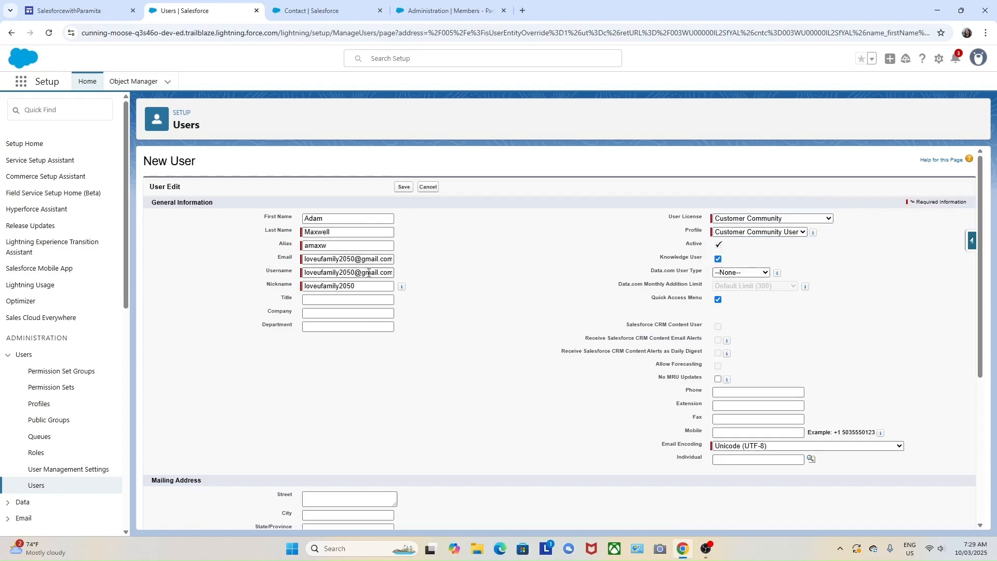
Review the new user's details and locale settings, and try to save the user with password notification, accepting the welcome email notice.
{"action": "scroll", "coordinate": [488, 319], "scroll_direction": "down", "scroll_amount": 1}
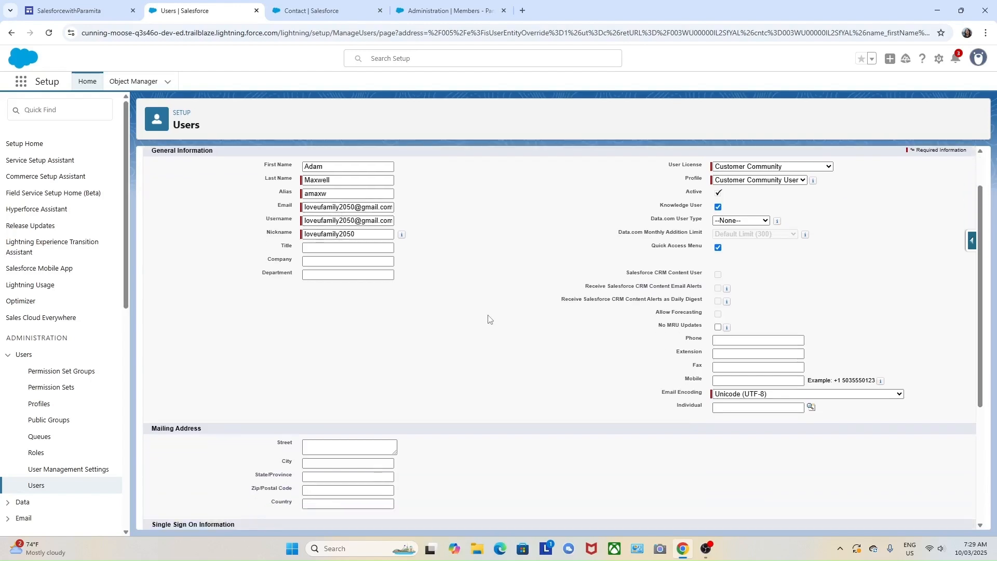
{"action": "scroll", "coordinate": [251, 311], "scroll_direction": "up", "scroll_amount": 1}
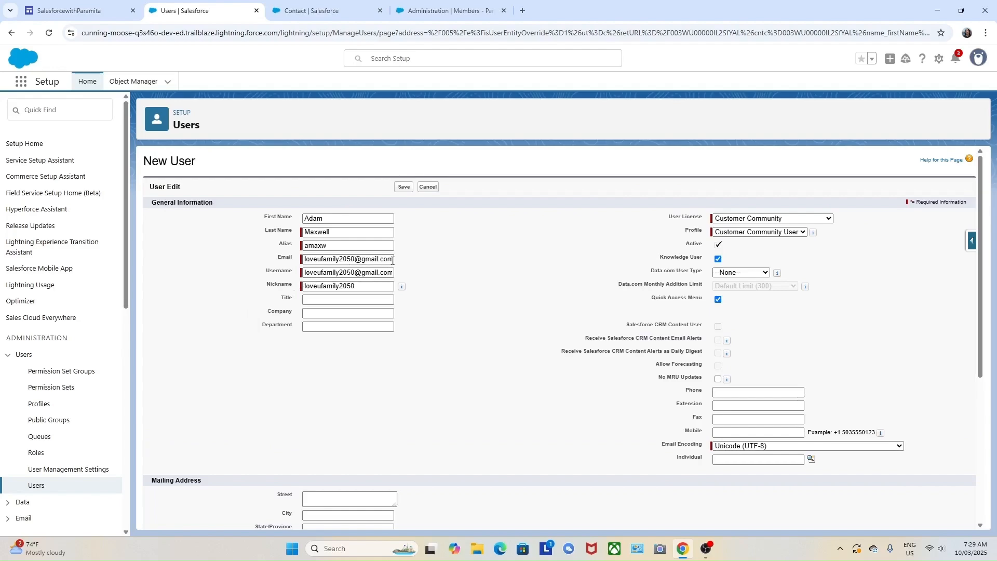
{"action": "scroll", "coordinate": [486, 374], "scroll_direction": "down", "scroll_amount": 5}
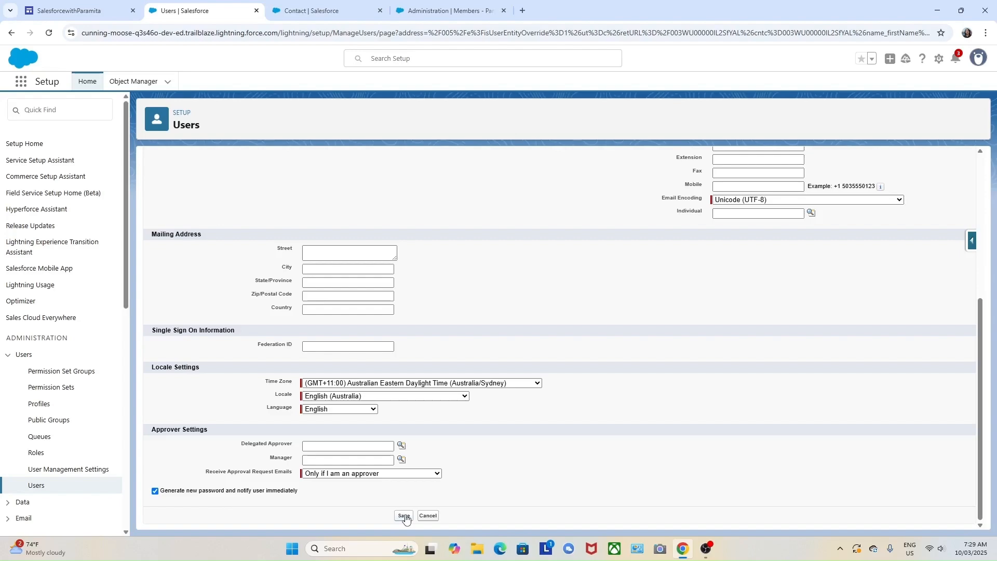
{"action": "scroll", "coordinate": [522, 330], "scroll_direction": "up", "scroll_amount": 2}
{"action": "scroll", "coordinate": [522, 330], "scroll_direction": "up", "scroll_amount": 3}
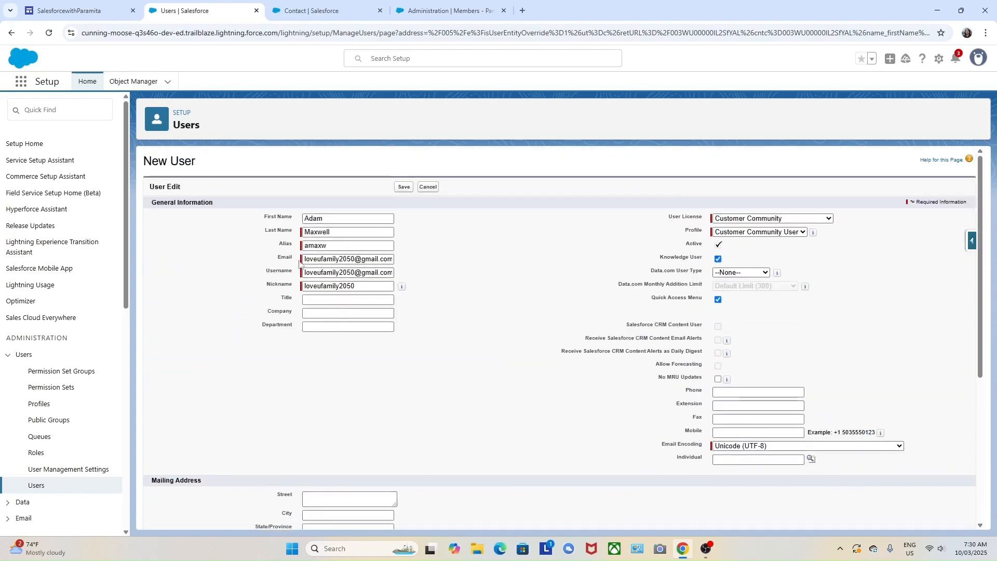
{"action": "left_click_drag", "start_coordinate": [309, 258], "coordinate": [408, 262]}
{"action": "left_click", "coordinate": [494, 268]}
{"action": "scroll", "coordinate": [83, 499], "scroll_direction": "down", "scroll_amount": 3}
{"action": "scroll", "coordinate": [393, 486], "scroll_direction": "down", "scroll_amount": 5}
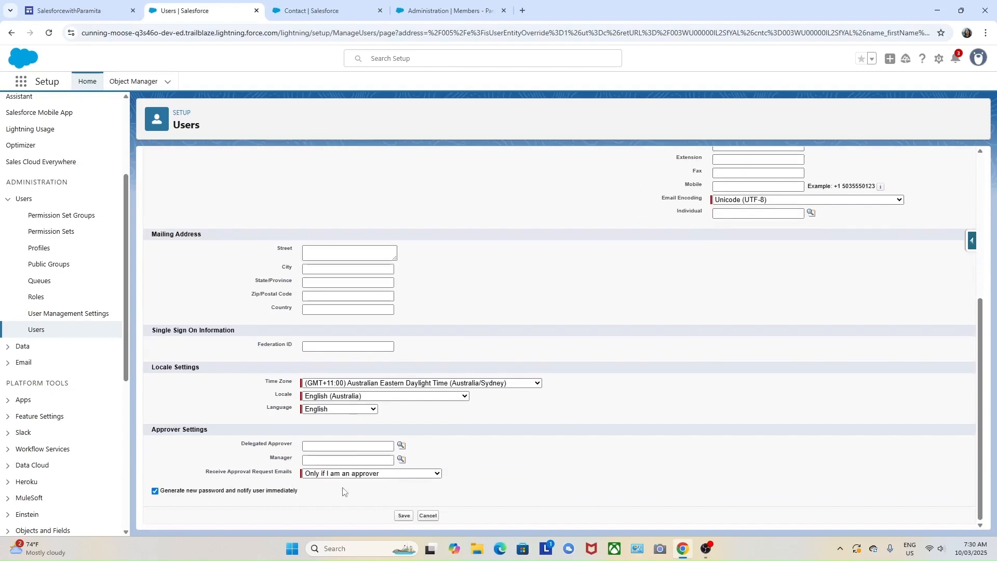
{"action": "left_click", "coordinate": [404, 516]}
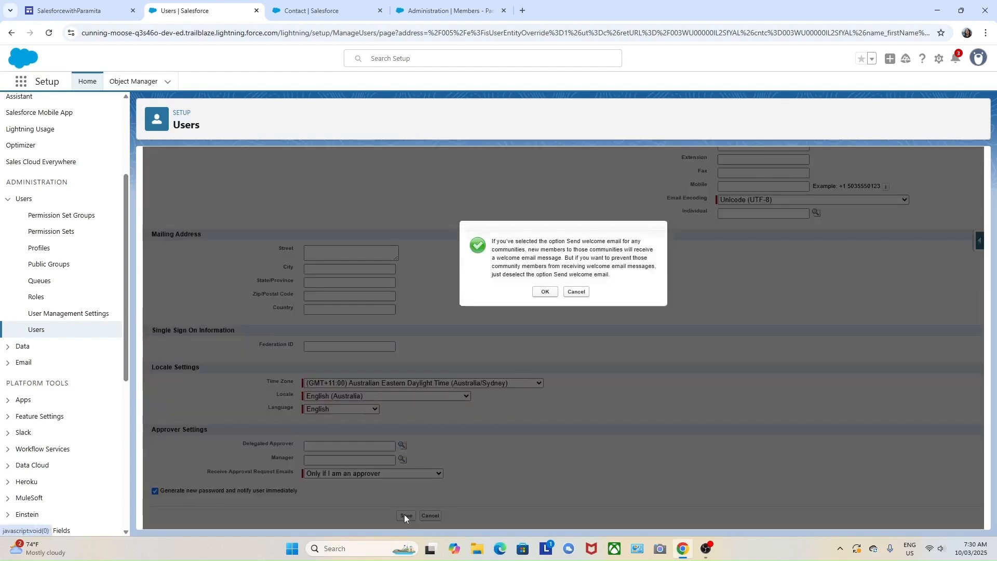
{"action": "left_click", "coordinate": [545, 293]}
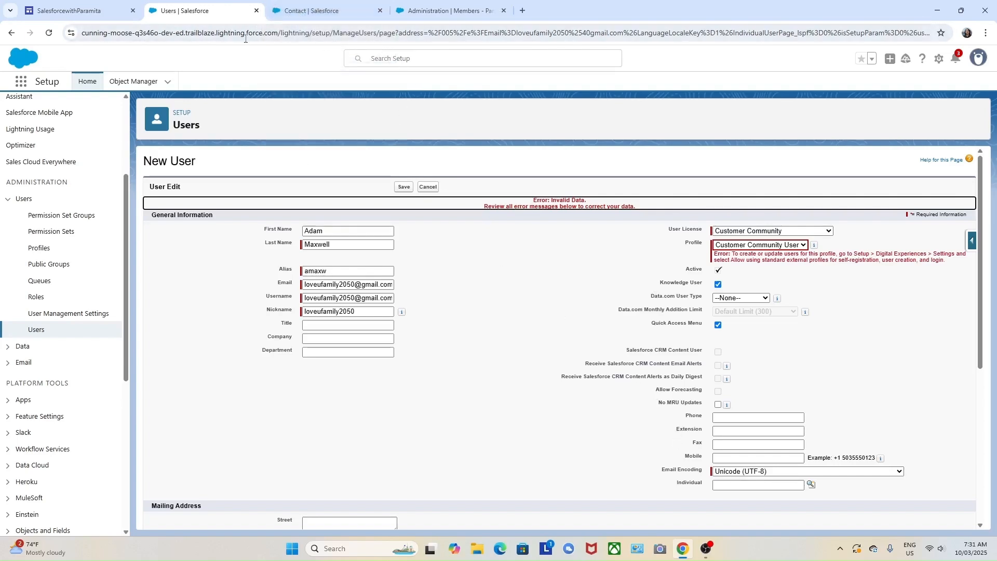
Open Setup Home in the browser tab with the Contact page layout, and recheck the profile error on the new user form.
{"action": "left_click", "coordinate": [317, 11]}
{"action": "left_click", "coordinate": [179, 11]}
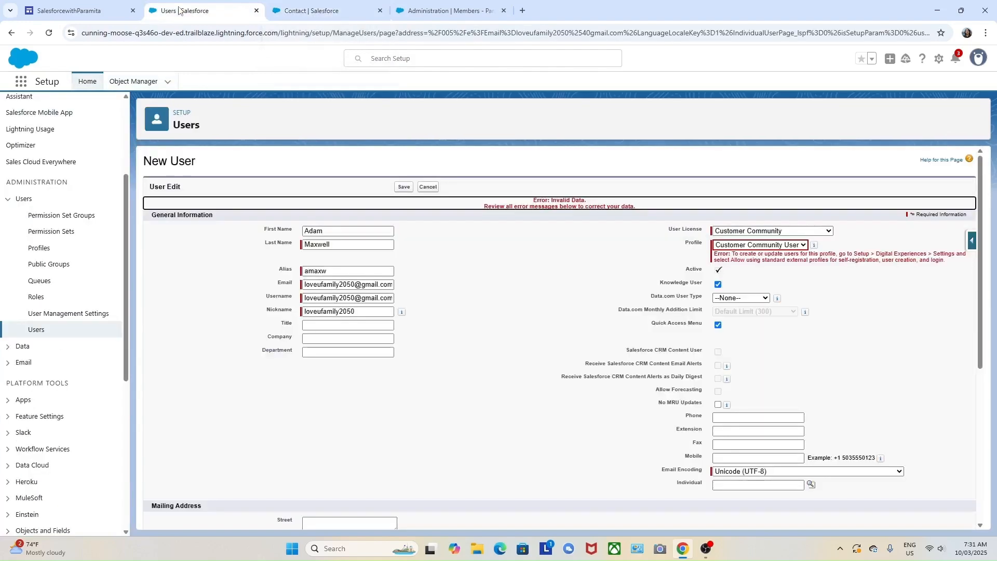
{"action": "left_click", "coordinate": [328, 12]}
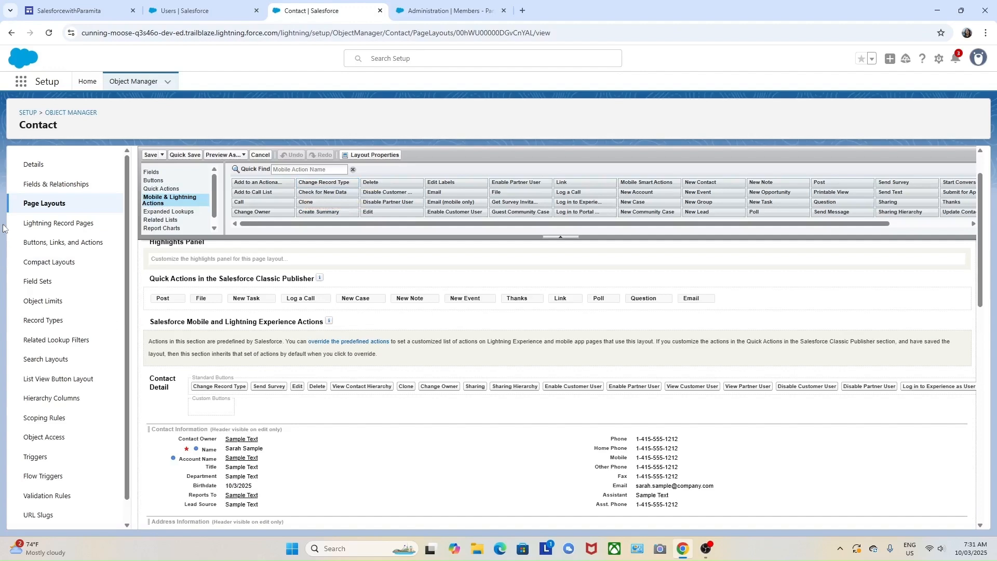
{"action": "left_click", "coordinate": [86, 84]}
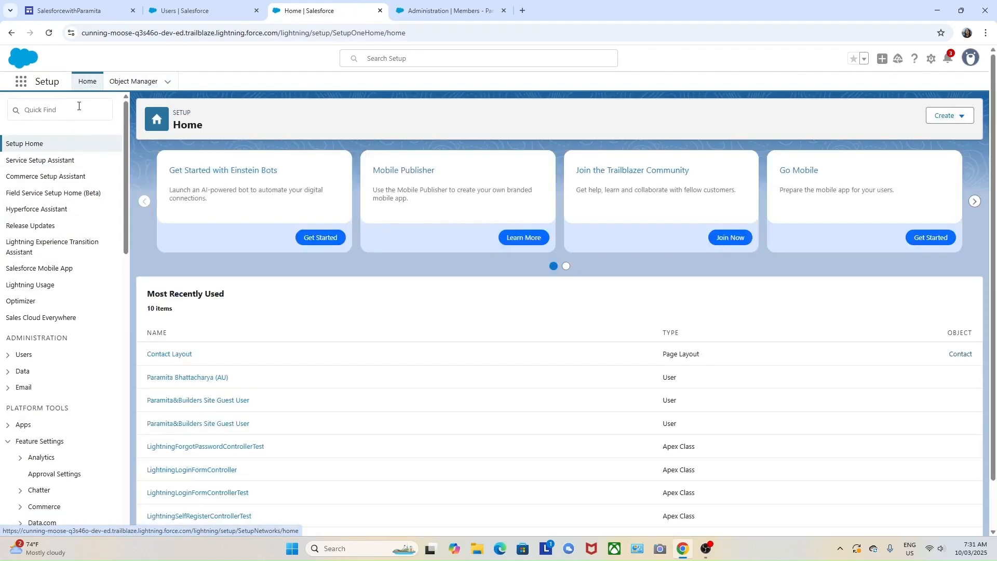
{"action": "left_click", "coordinate": [78, 106]}
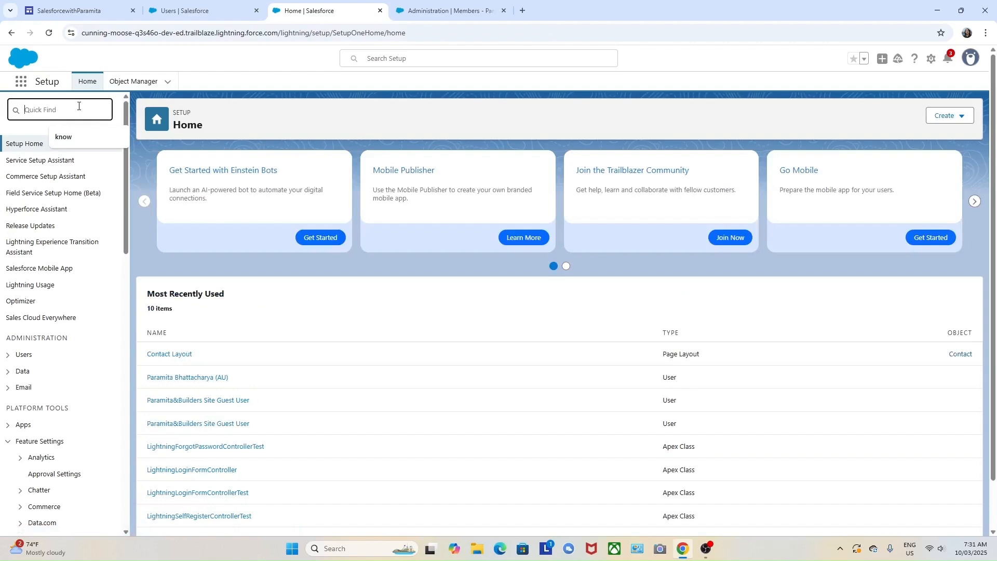
{"action": "left_click", "coordinate": [190, 11]}
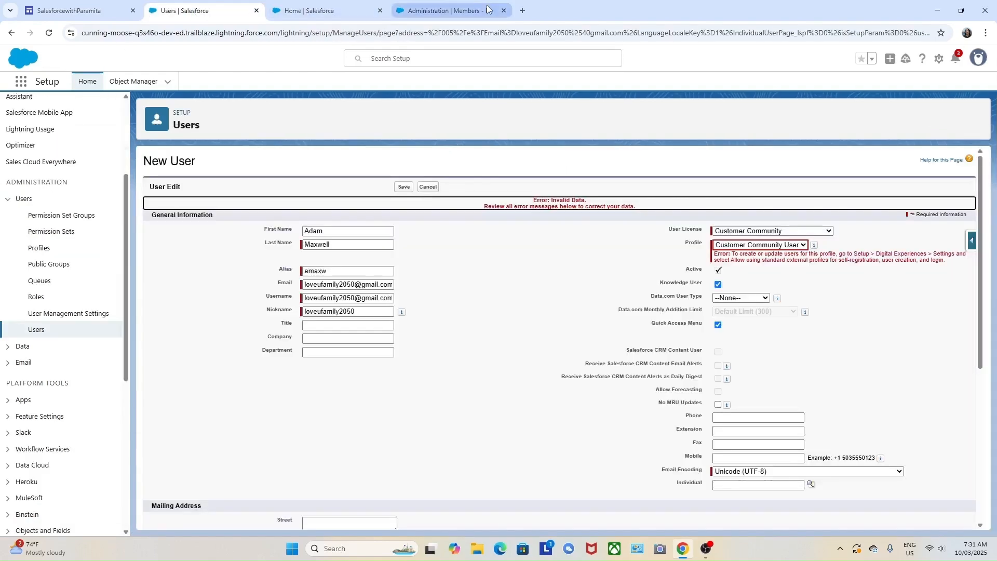
{"action": "left_click", "coordinate": [333, 12]}
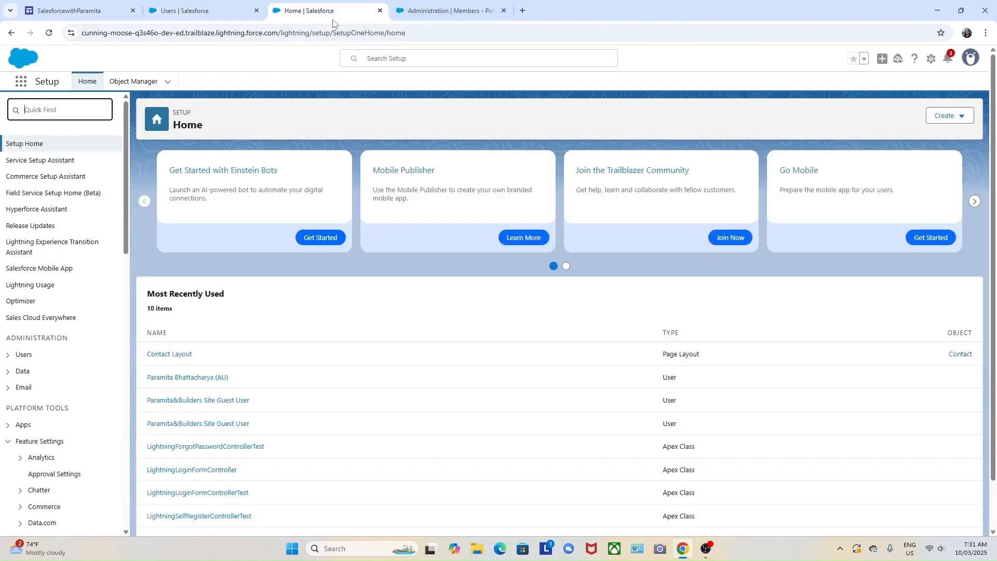
Search Setup for "ALL SITES" and open the workspace of the Paramita&Builders site, closing its browser tab again.
{"action": "type", "text": "ALL SITES"}
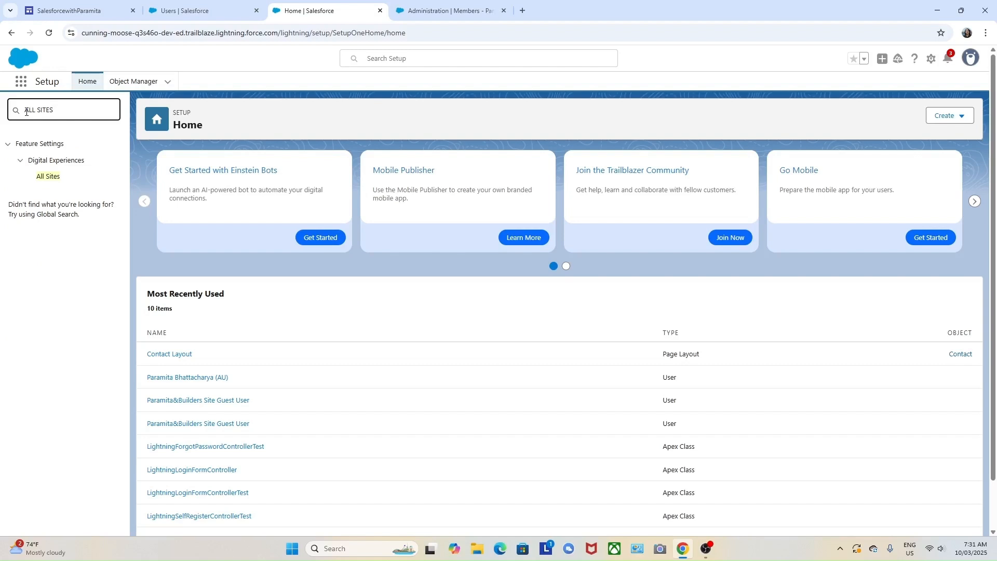
{"action": "left_click", "coordinate": [44, 179]}
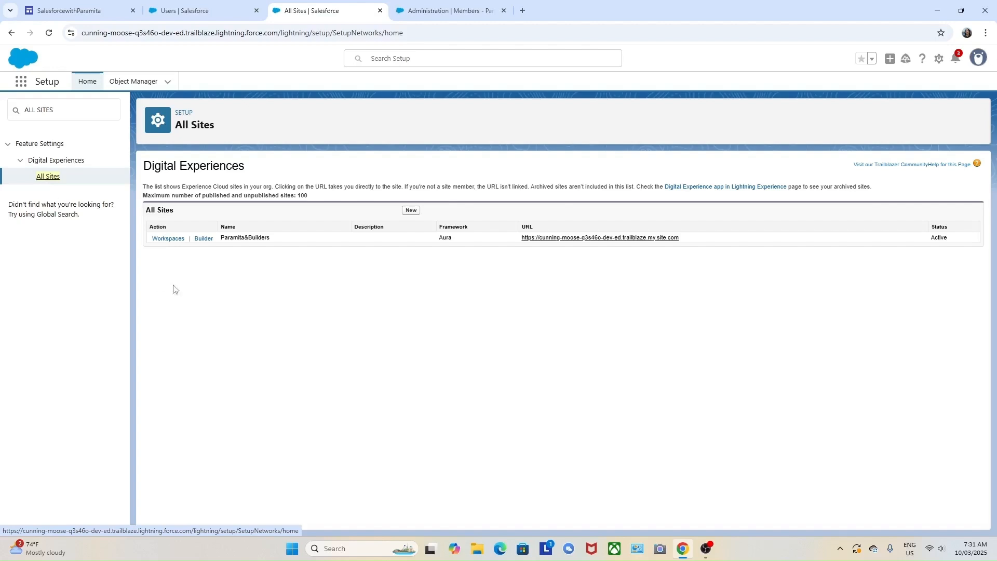
{"action": "left_click", "coordinate": [168, 239]}
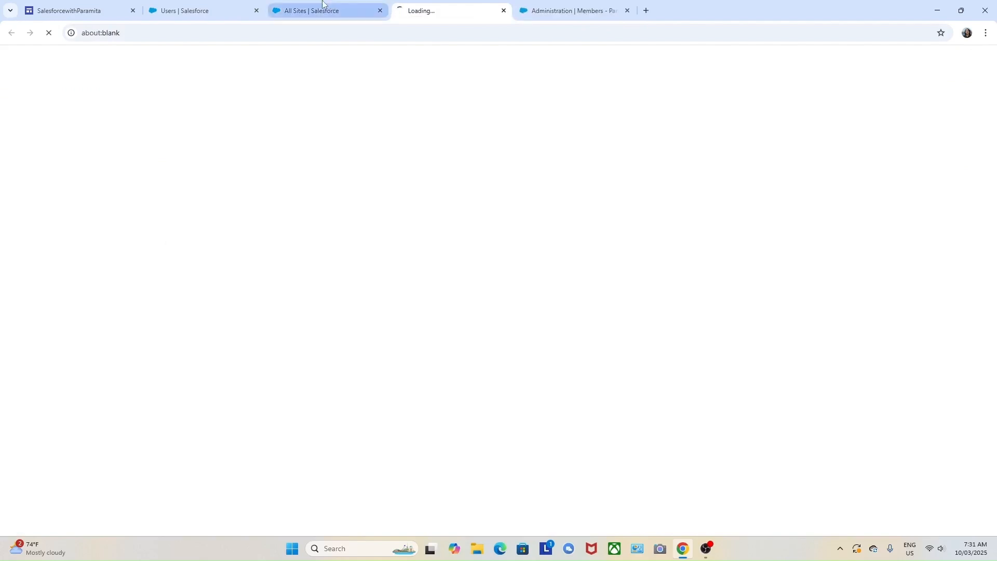
{"action": "left_click", "coordinate": [177, 9]}
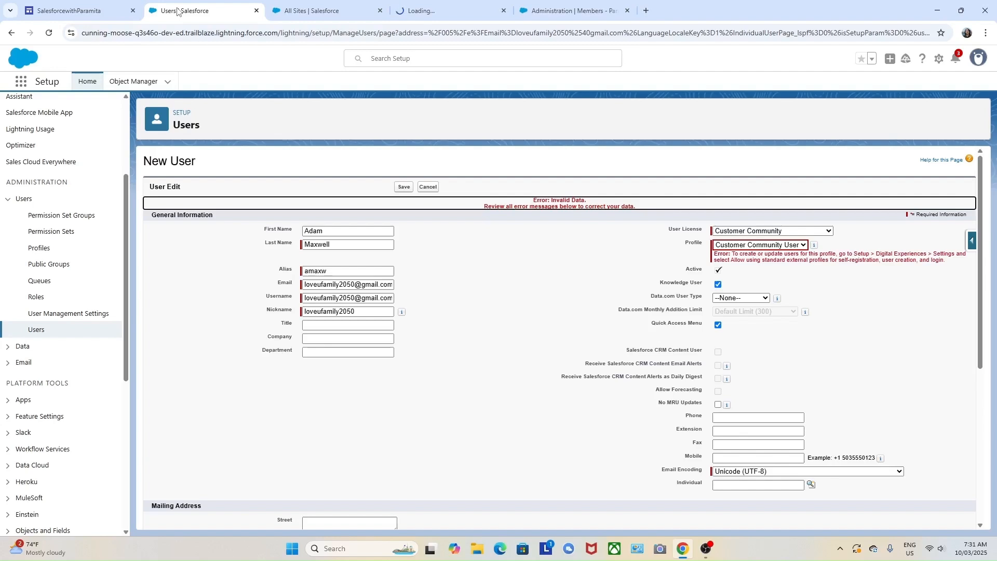
{"action": "left_click", "coordinate": [311, 10]}
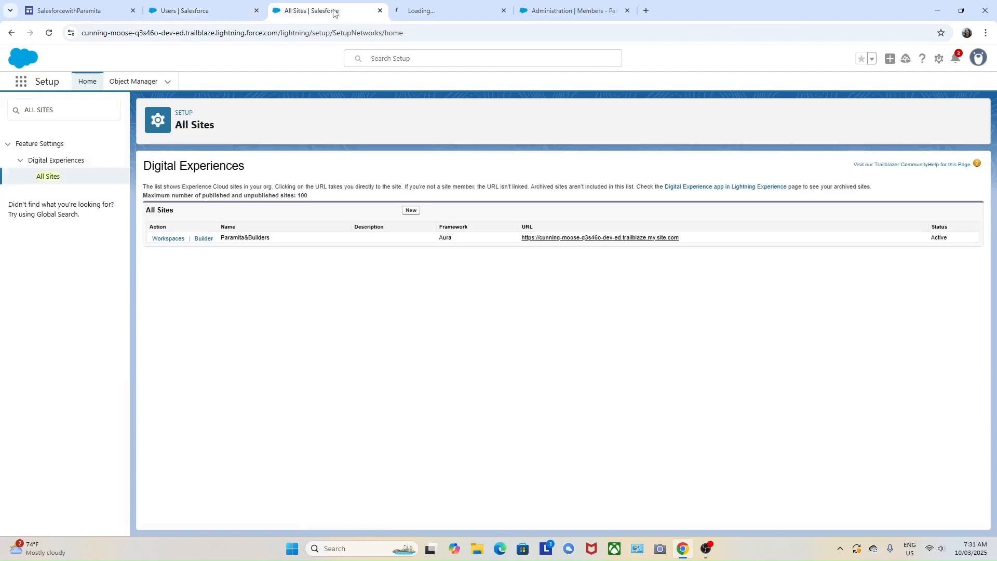
{"action": "left_click", "coordinate": [503, 10]}
Search Setup for "DIGITAL" and open the Digital Experiences Settings page.
{"action": "left_click", "coordinate": [74, 110]}
{"action": "key", "text": "BackSpace"}
{"action": "key", "text": "BackSpace"}
{"action": "key", "text": "BackSpace"}
{"action": "key", "text": "BackSpace"}
{"action": "key", "text": "BackSpace"}
{"action": "key", "text": "BackSpace"}
{"action": "key", "text": "BackSpace"}
{"action": "key", "text": "BackSpace"}
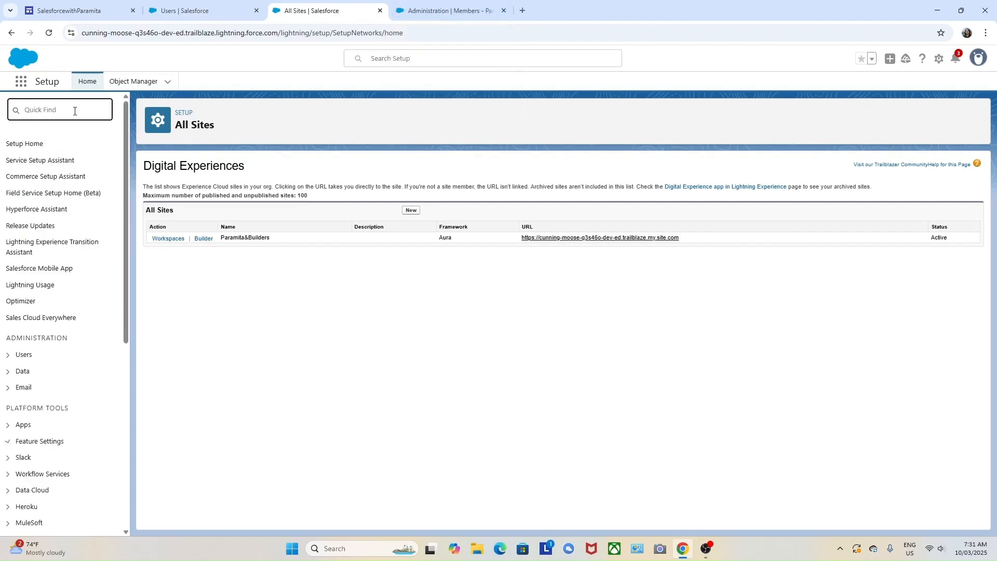
{"action": "type", "text": "DIGITAL"}
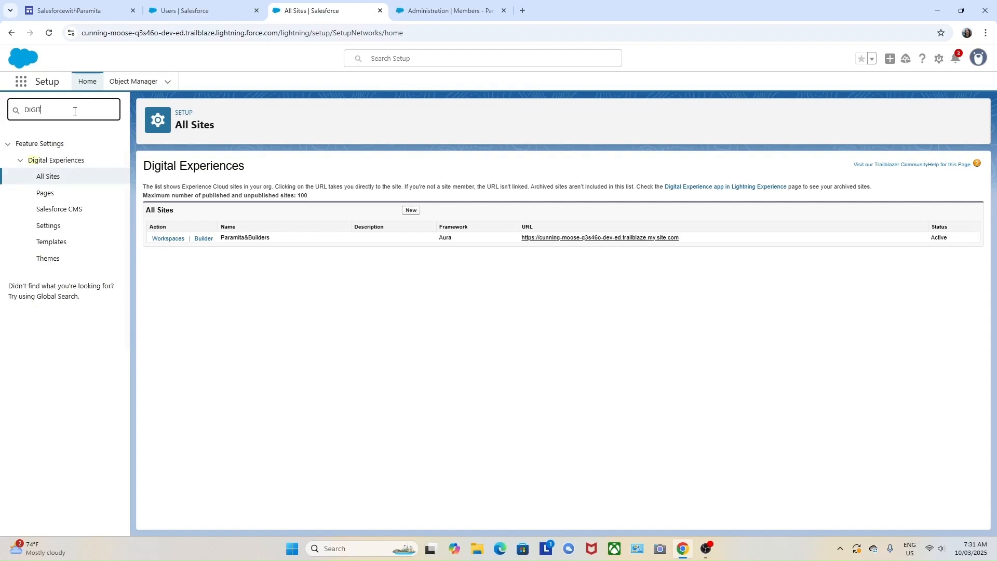
{"action": "left_click", "coordinate": [48, 227]}
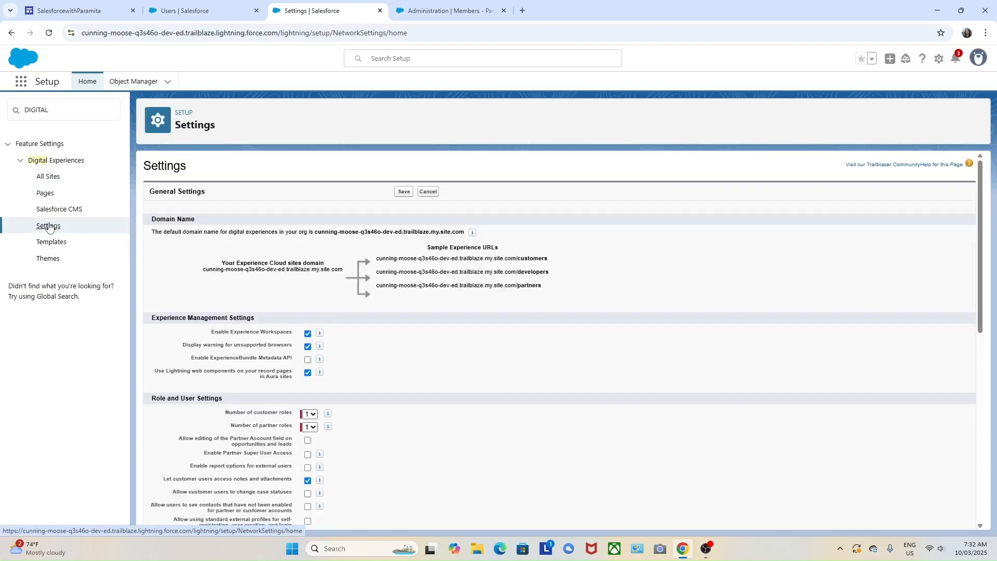
Enable "Allow using standard external profiles for self-registration, user creation, and login" under Role and User Settings, accepting the security warning.
{"action": "scroll", "coordinate": [359, 451], "scroll_direction": "down", "scroll_amount": 5}
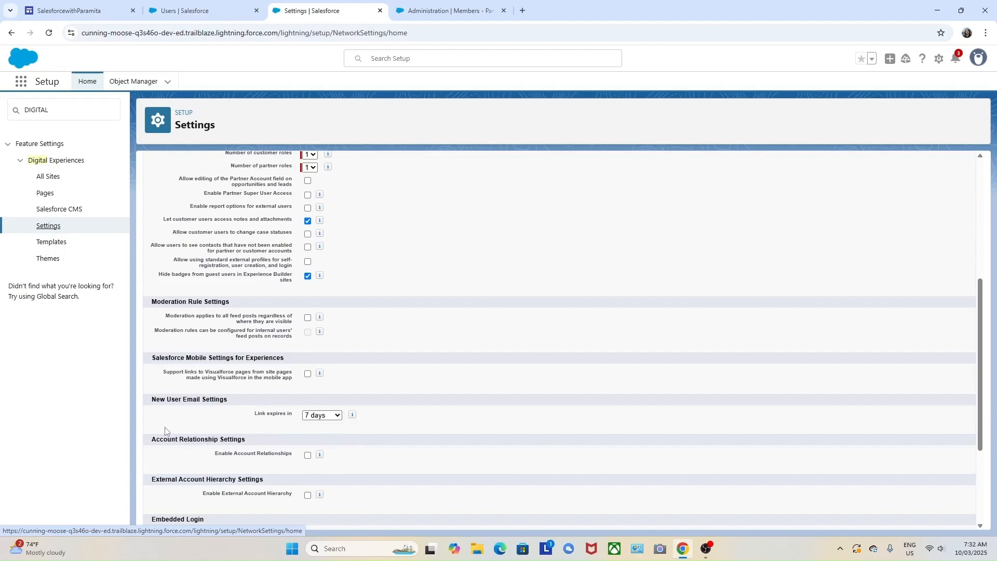
{"action": "scroll", "coordinate": [165, 430], "scroll_direction": "down", "scroll_amount": 3}
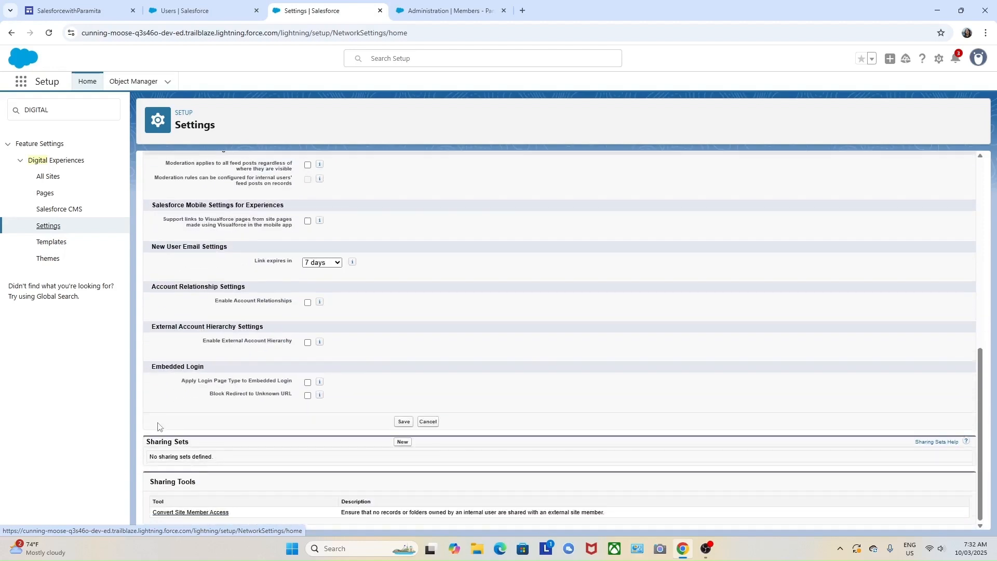
{"action": "scroll", "coordinate": [159, 426], "scroll_direction": "up", "scroll_amount": 3}
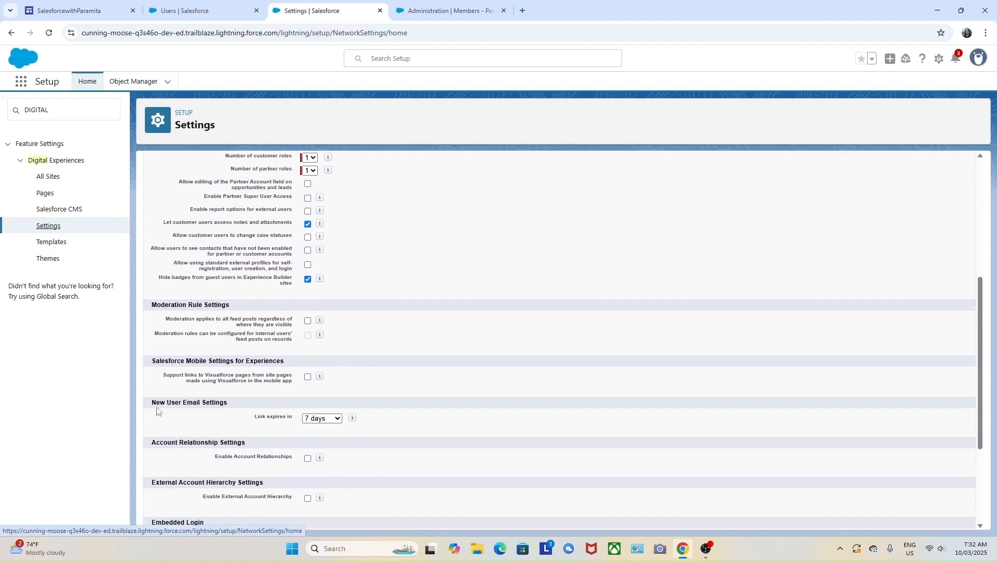
{"action": "scroll", "coordinate": [241, 386], "scroll_direction": "up", "scroll_amount": 2}
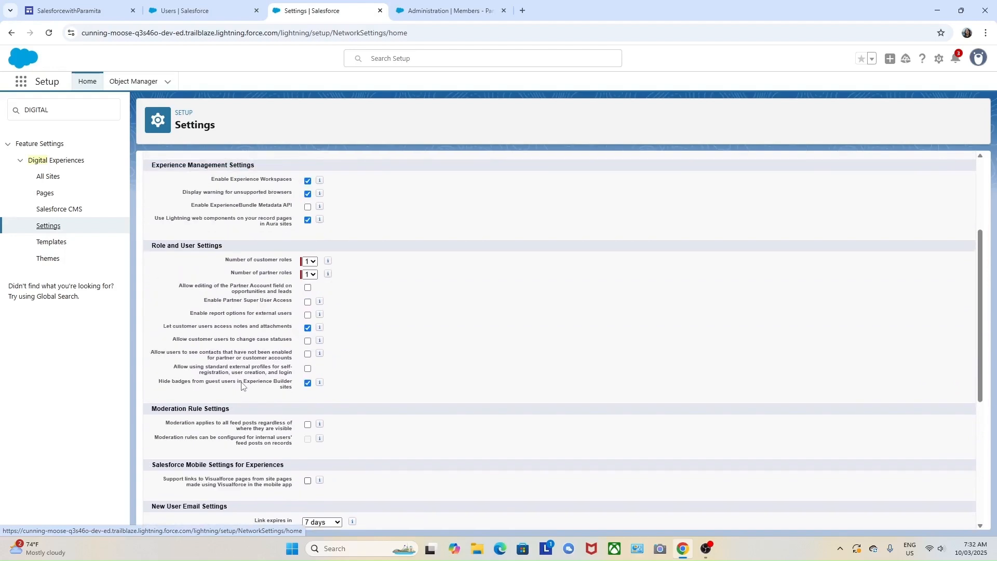
{"action": "scroll", "coordinate": [242, 386], "scroll_direction": "up", "scroll_amount": 2}
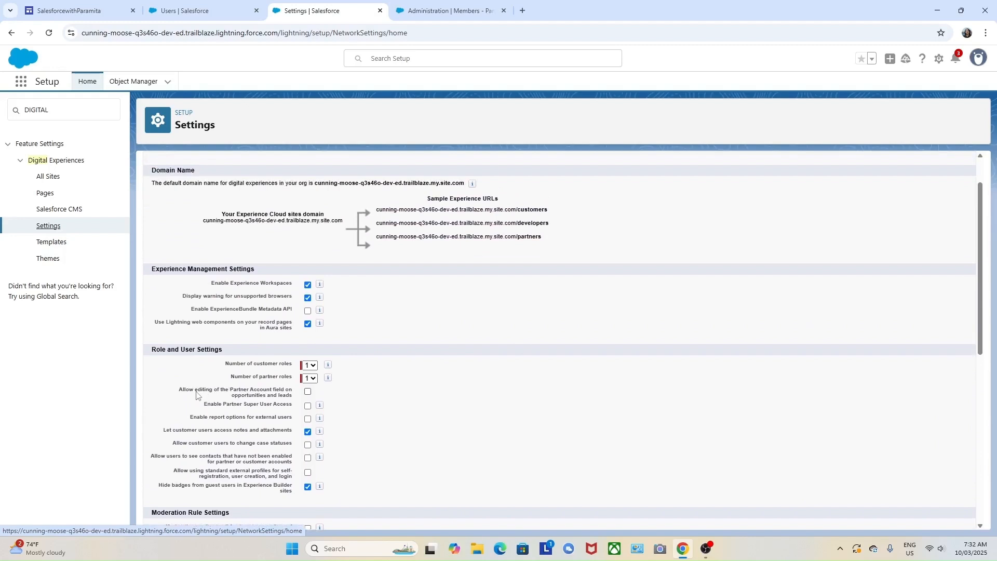
{"action": "scroll", "coordinate": [150, 421], "scroll_direction": "down", "scroll_amount": 2}
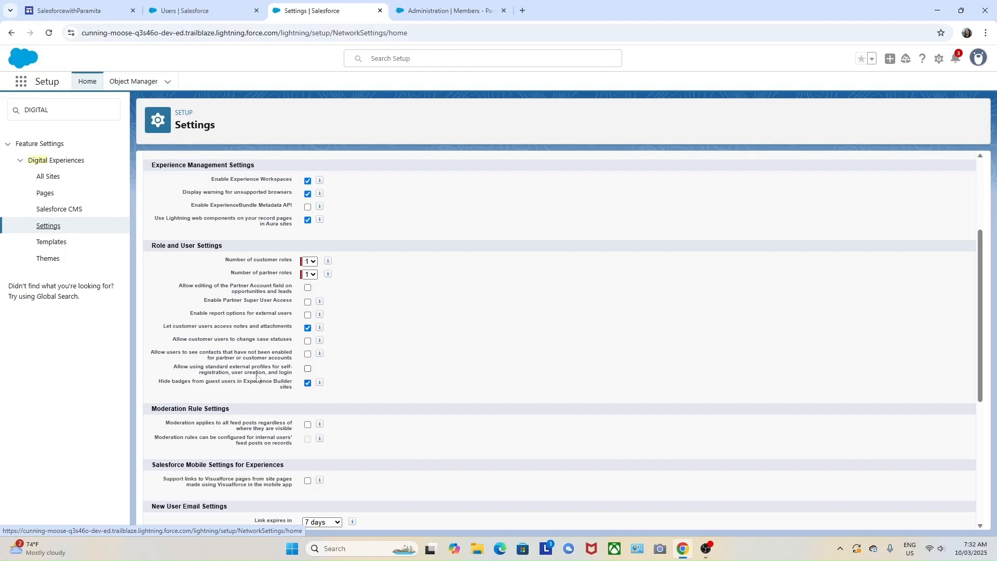
{"action": "left_click", "coordinate": [308, 370]}
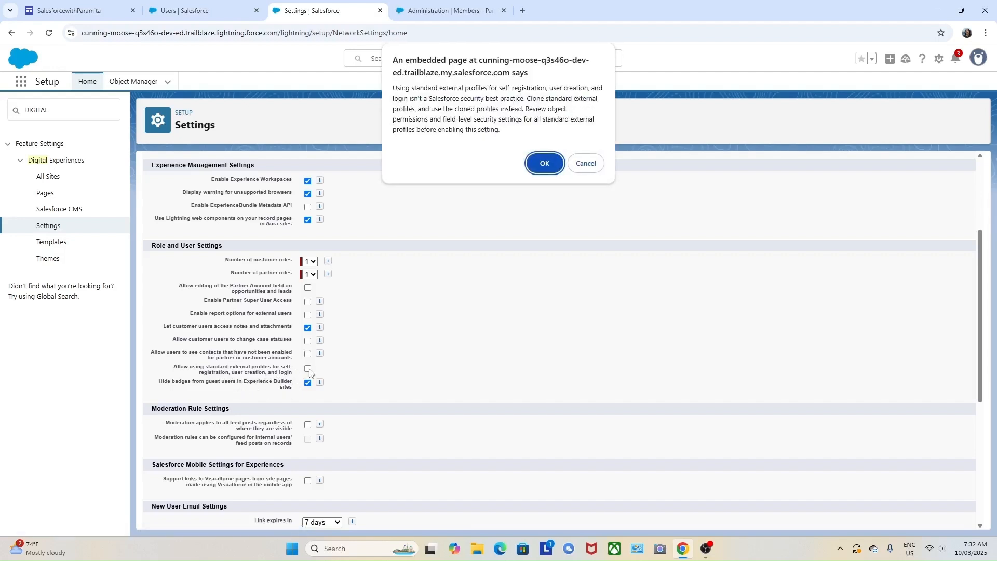
{"action": "left_click", "coordinate": [546, 165]}
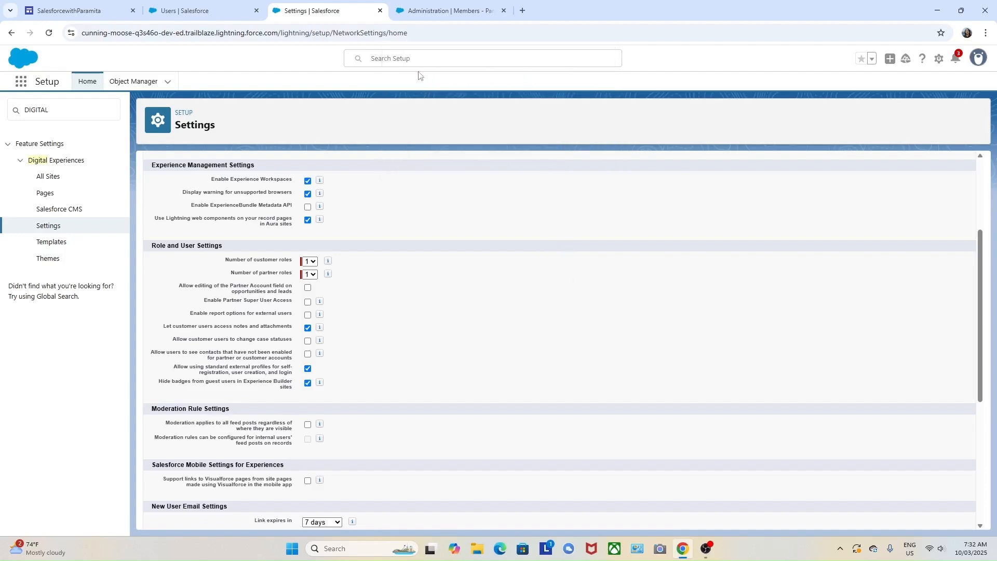
Recheck the new user form and the site's Members page, and save the Digital Experiences settings.
{"action": "left_click", "coordinate": [414, 9]}
{"action": "left_click", "coordinate": [187, 10]}
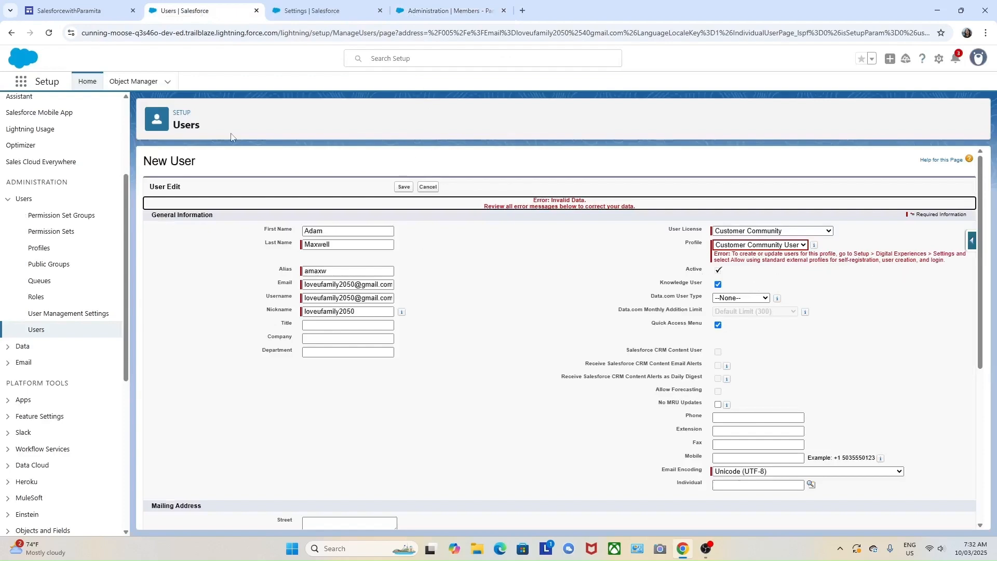
{"action": "left_click", "coordinate": [435, 15]}
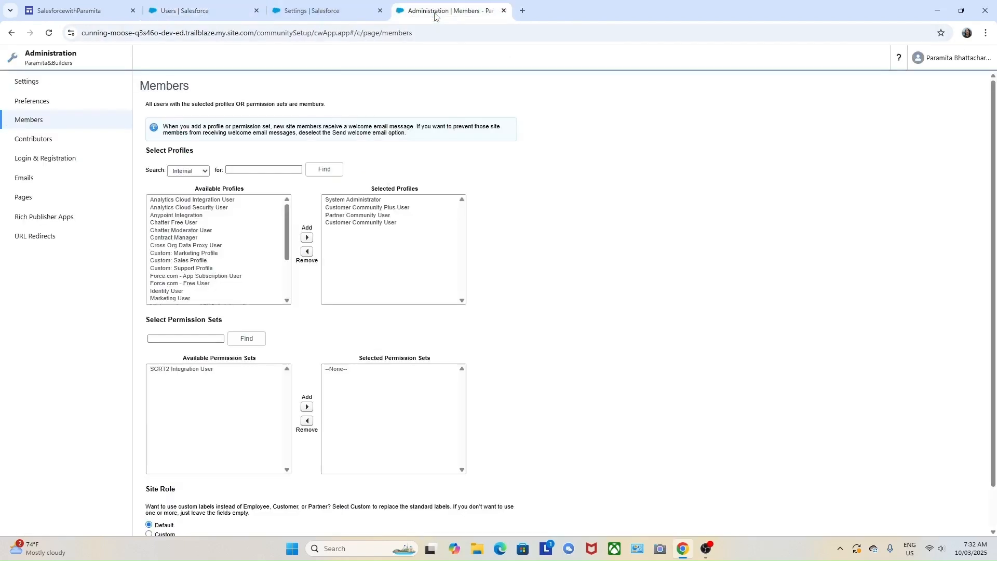
{"action": "left_click", "coordinate": [322, 12]}
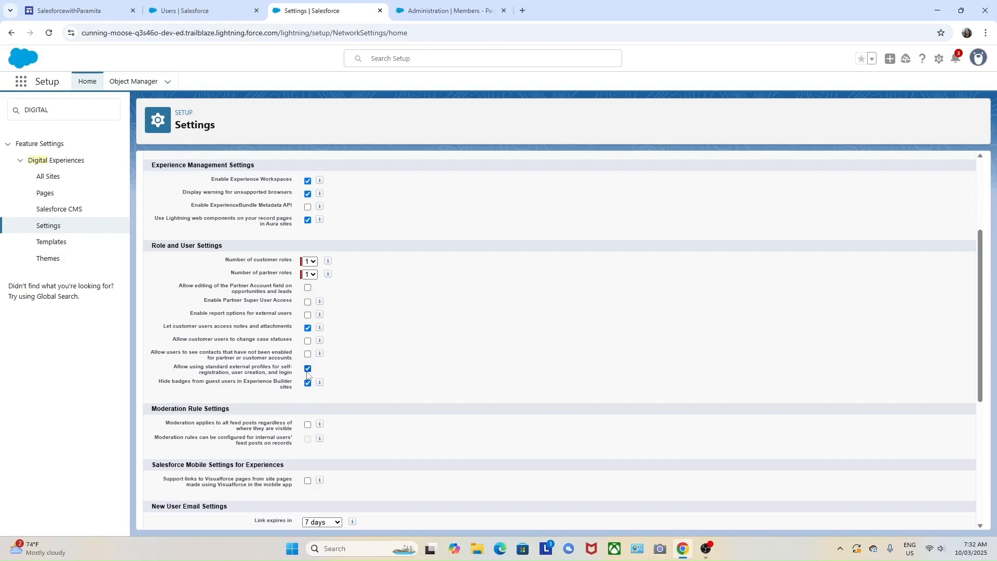
{"action": "scroll", "coordinate": [501, 390], "scroll_direction": "down", "scroll_amount": 5}
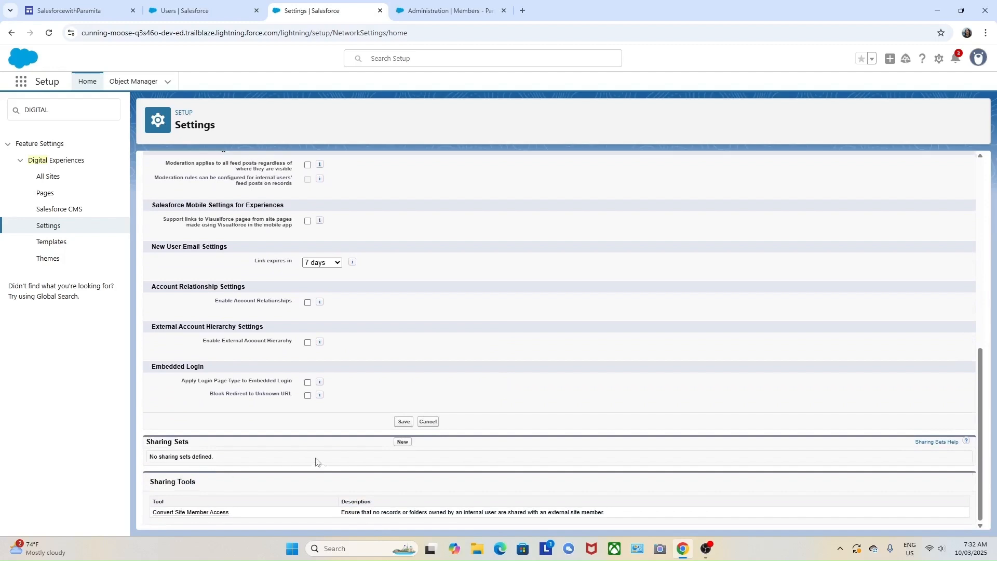
{"action": "left_click", "coordinate": [403, 426]}
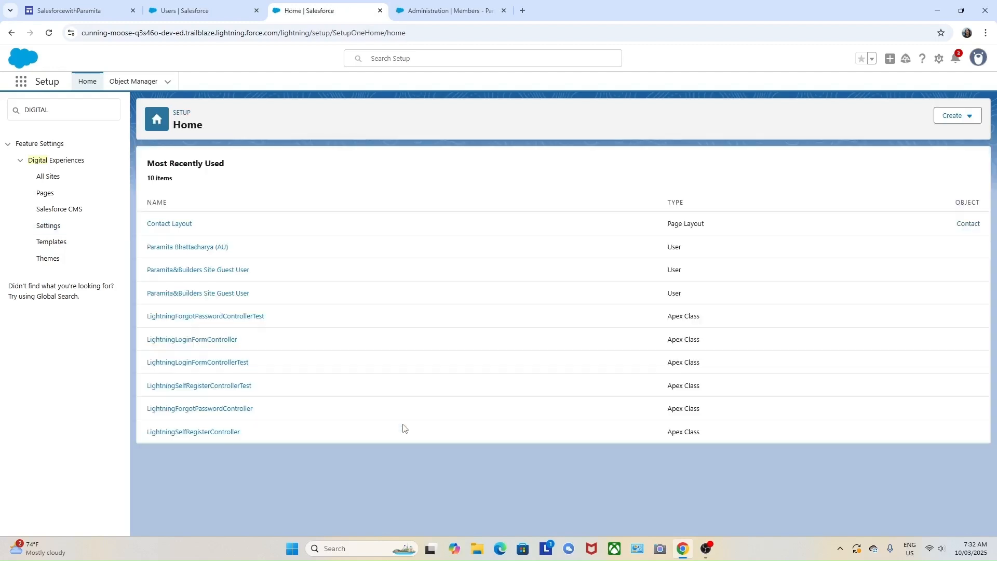
Try to save the new Customer Community user again, accepting the welcome email notice.
{"action": "left_click", "coordinate": [177, 14]}
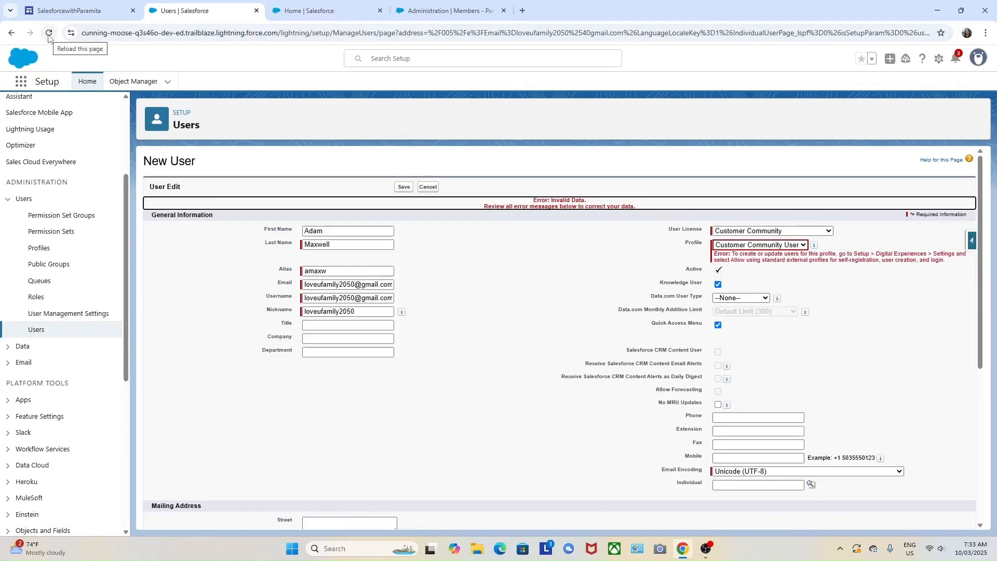
{"action": "left_click", "coordinate": [404, 188]}
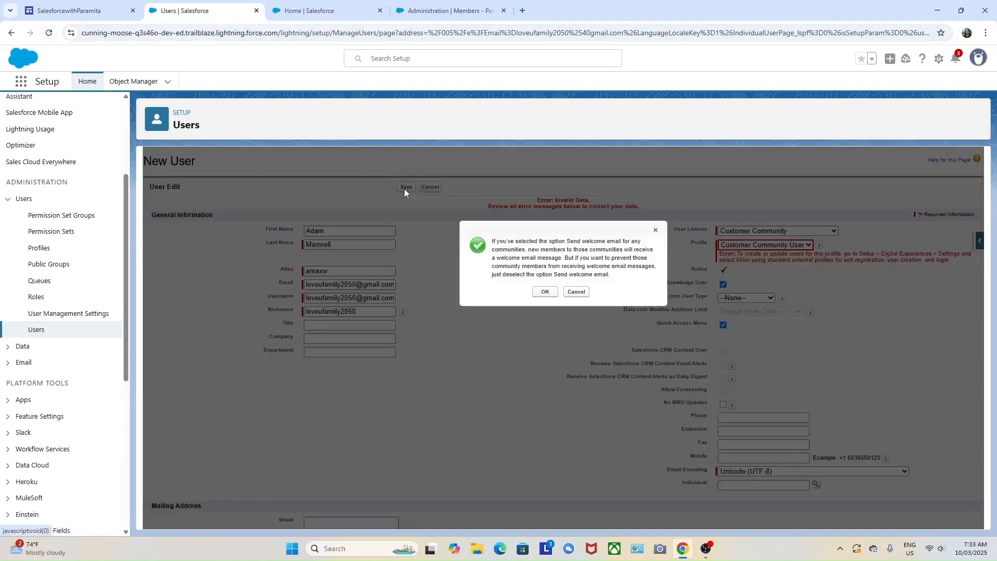
{"action": "left_click", "coordinate": [546, 291]}
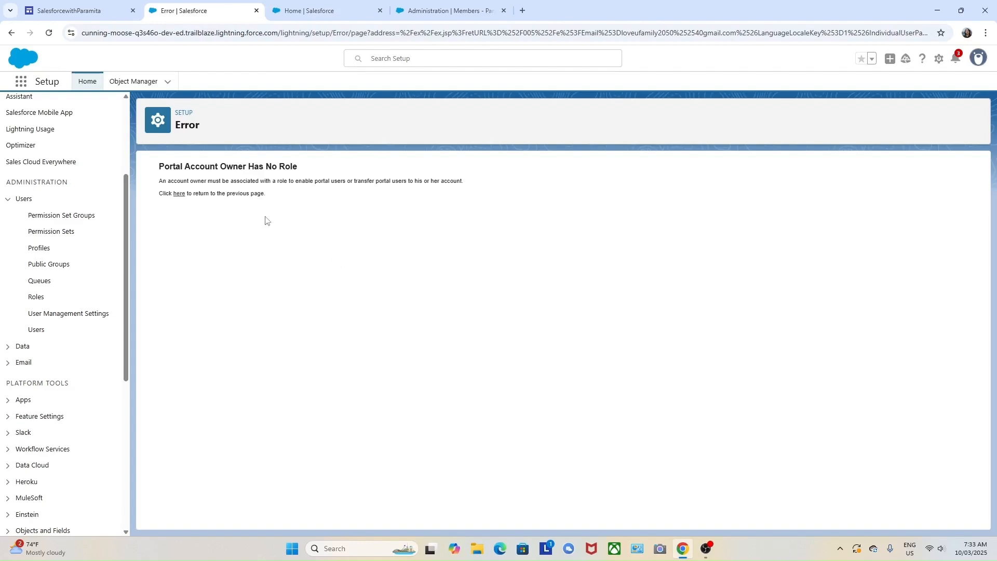
Close the browser tab with the site's Members administration page and recheck the portal account owner error.
{"action": "left_click", "coordinate": [333, 11]}
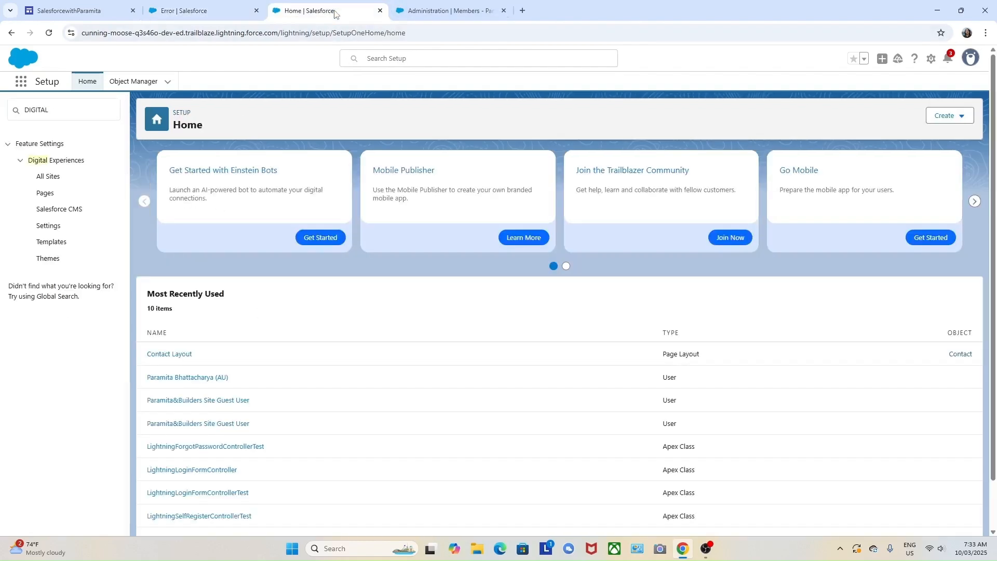
{"action": "left_click", "coordinate": [427, 10]}
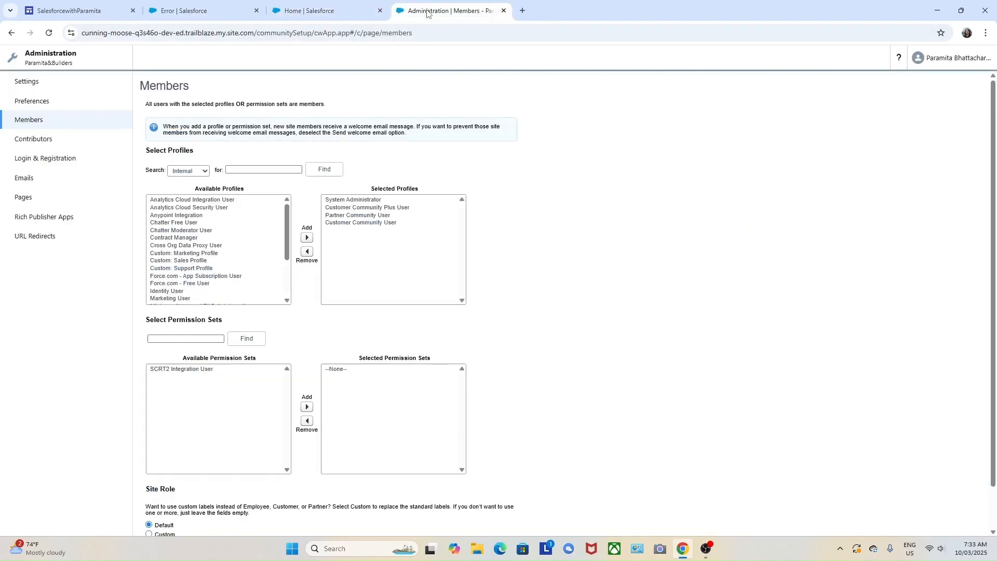
{"action": "left_click", "coordinate": [504, 11]}
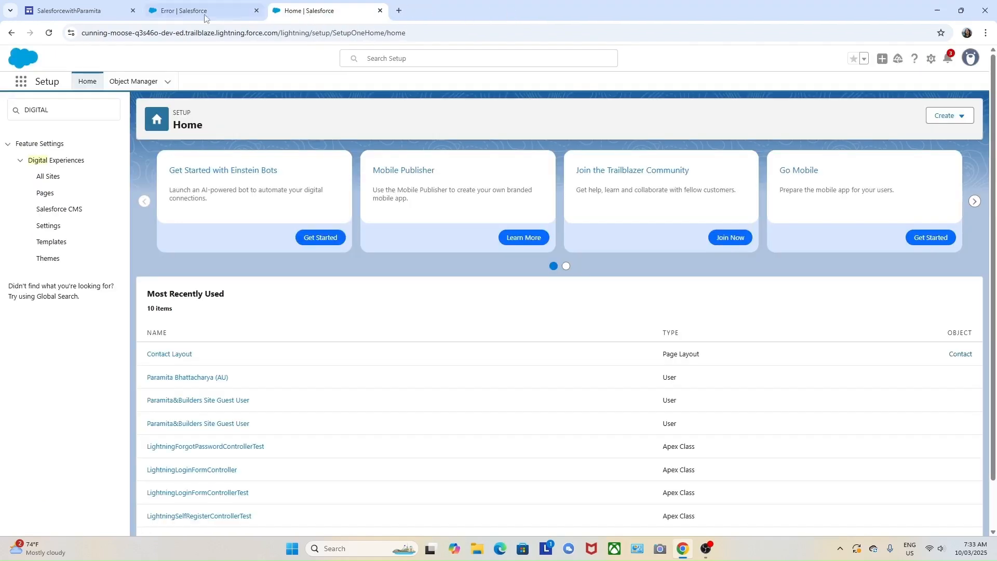
{"action": "left_click", "coordinate": [244, 14]}
{"action": "left_click", "coordinate": [20, 81]}
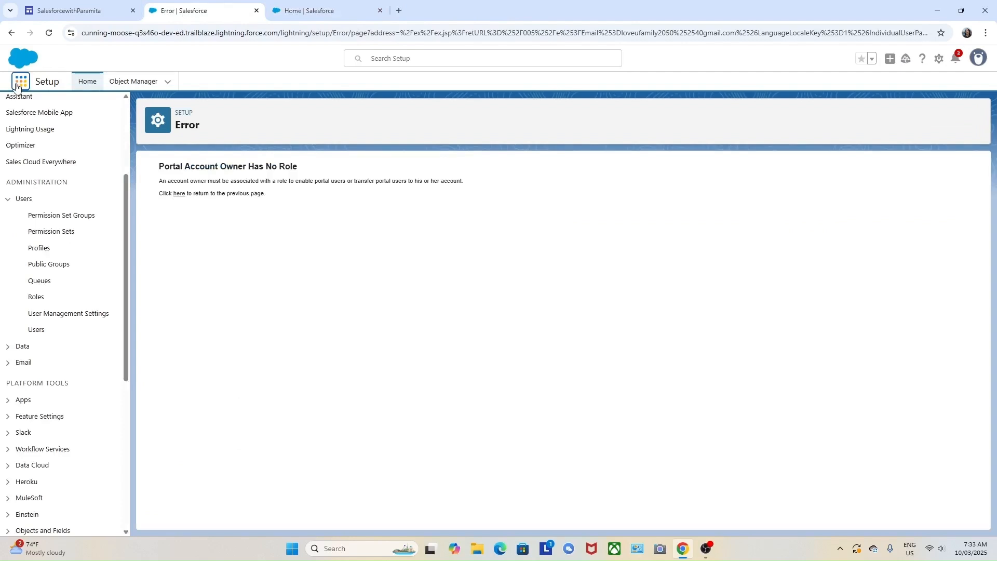
{"action": "left_click", "coordinate": [323, 11]}
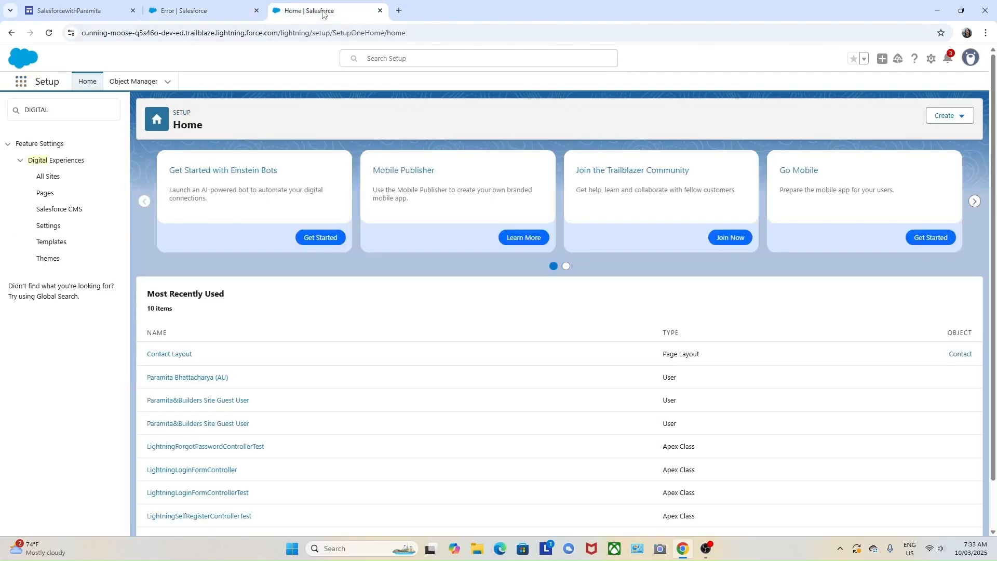
{"action": "left_click", "coordinate": [202, 12]}
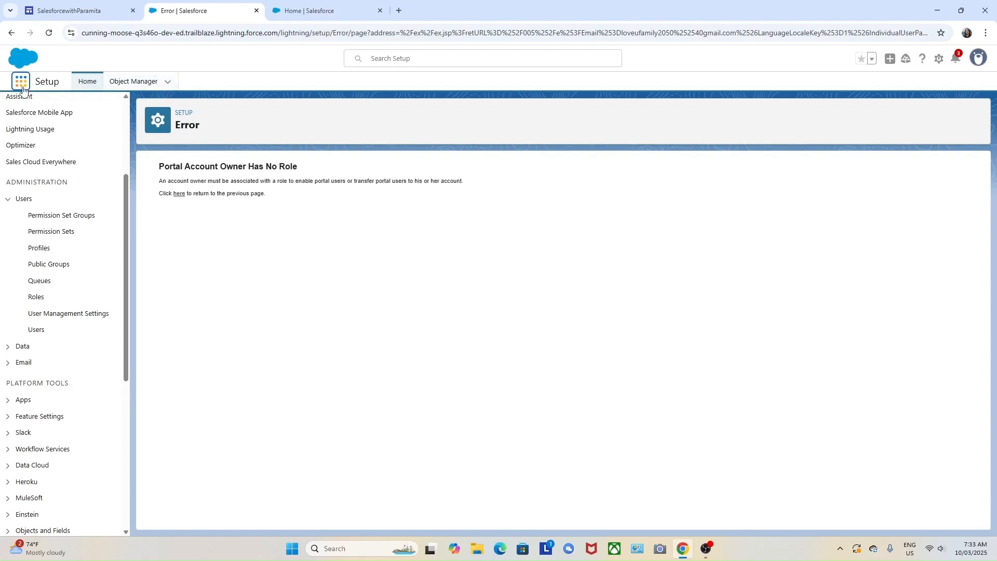
Switch from Setup to the Sales app and view the recently viewed accounts with their owner aliases.
{"action": "scroll", "coordinate": [15, 260], "scroll_direction": "up", "scroll_amount": 1}
{"action": "left_click", "coordinate": [7, 252]}
{"action": "scroll", "coordinate": [38, 193], "scroll_direction": "up", "scroll_amount": 1}
{"action": "scroll", "coordinate": [38, 192], "scroll_direction": "up", "scroll_amount": 1}
{"action": "left_click", "coordinate": [23, 85]}
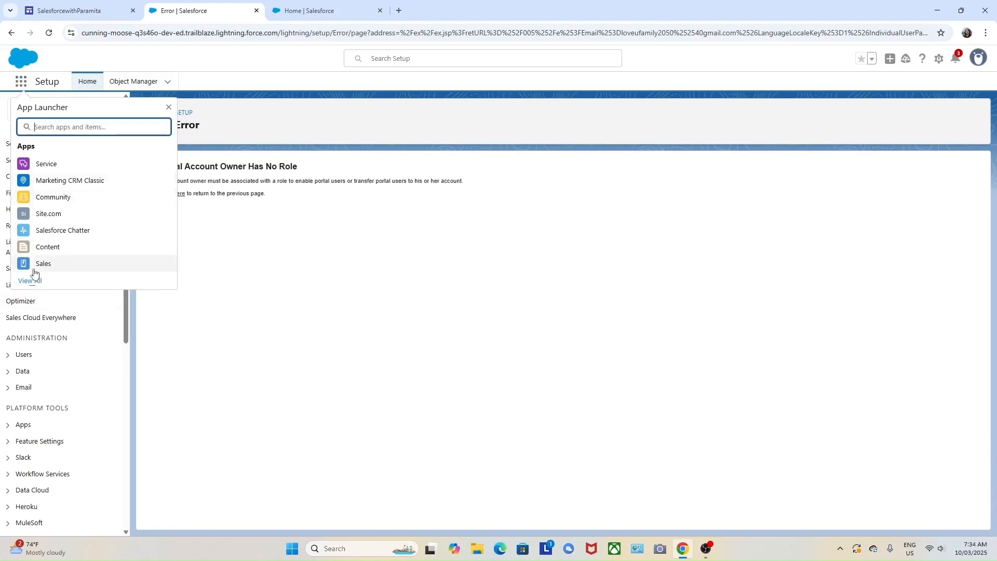
{"action": "left_click", "coordinate": [50, 265]}
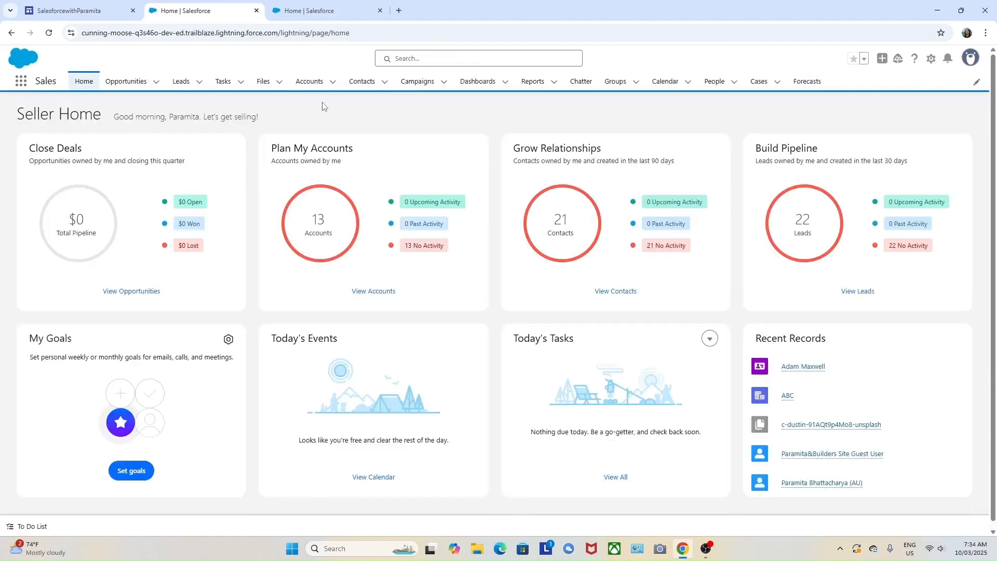
{"action": "left_click", "coordinate": [320, 86]}
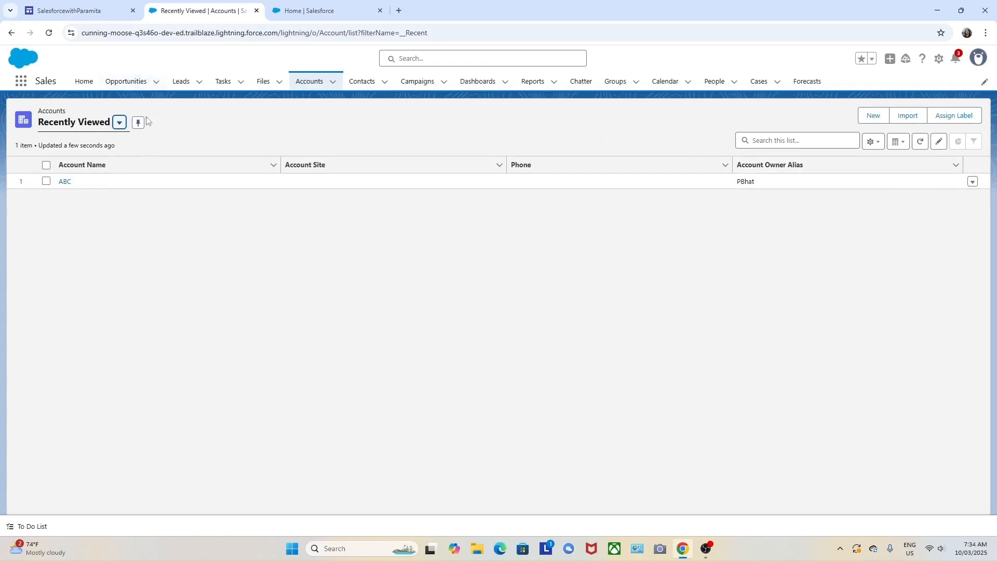
Search Setup for "USER" in the other Salesforce browser tab and open the list of all users.
{"action": "left_click", "coordinate": [337, 13]}
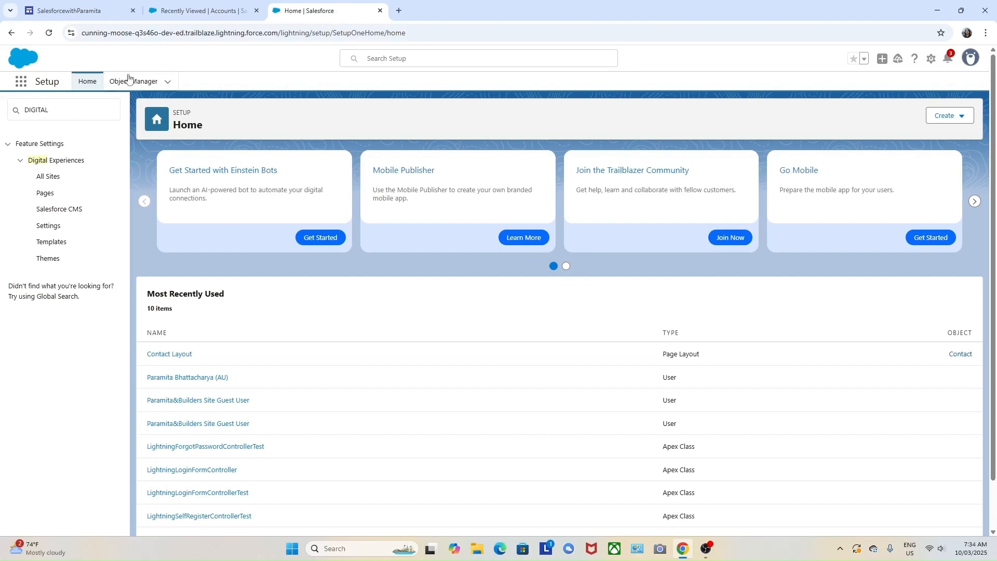
{"action": "left_click", "coordinate": [84, 112]}
{"action": "key", "text": "BackSpace"}
{"action": "key", "text": "BackSpace"}
{"action": "key", "text": "BackSpace"}
{"action": "key", "text": "BackSpace"}
{"action": "key", "text": "BackSpace"}
{"action": "key", "text": "BackSpace"}
{"action": "key", "text": "BackSpace"}
{"action": "type", "text": "USER"}
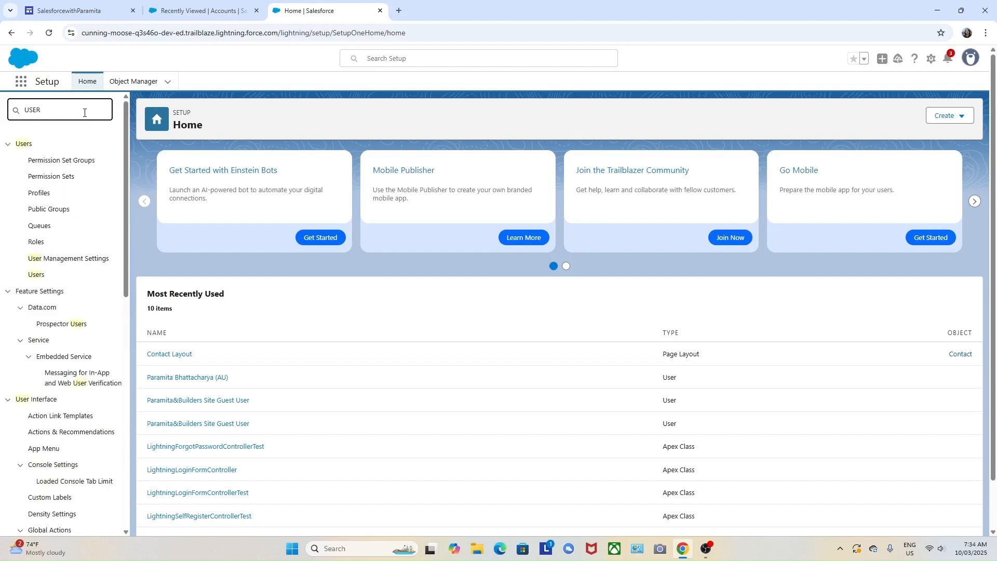
{"action": "left_click", "coordinate": [33, 275]}
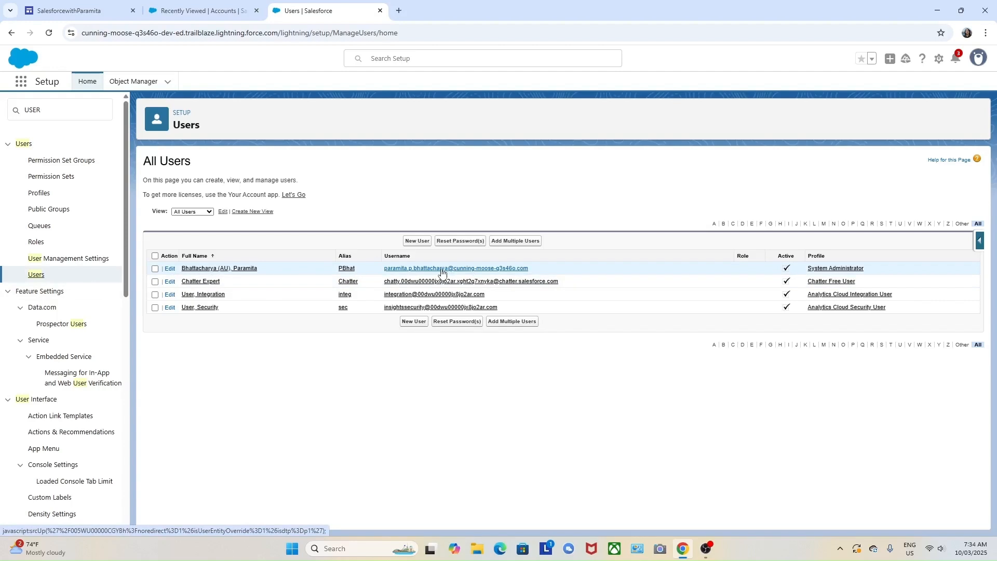
Assign the CEO role to the System Administrator user who owns the account, and save the user record.
{"action": "left_click", "coordinate": [173, 270]}
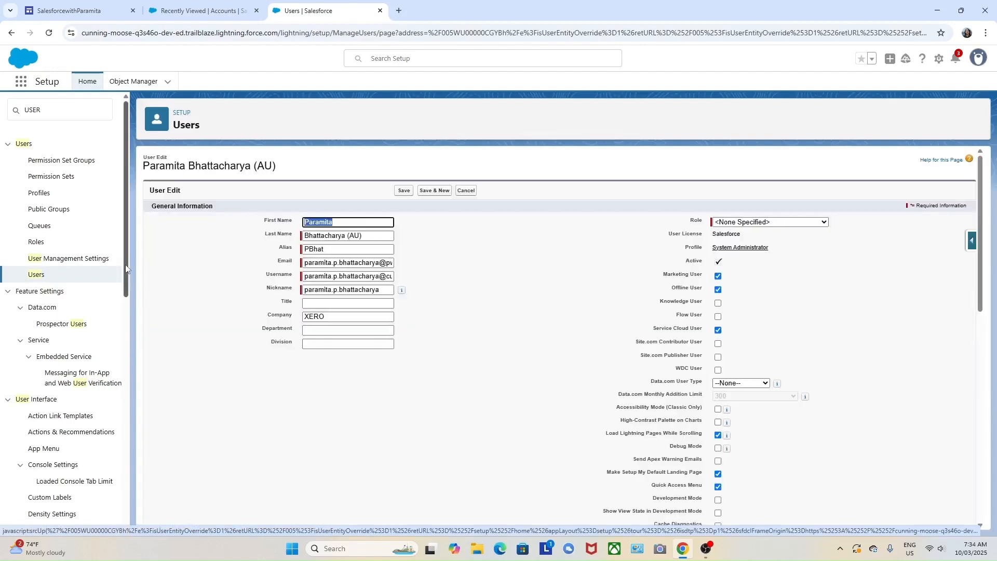
{"action": "left_click", "coordinate": [824, 224]}
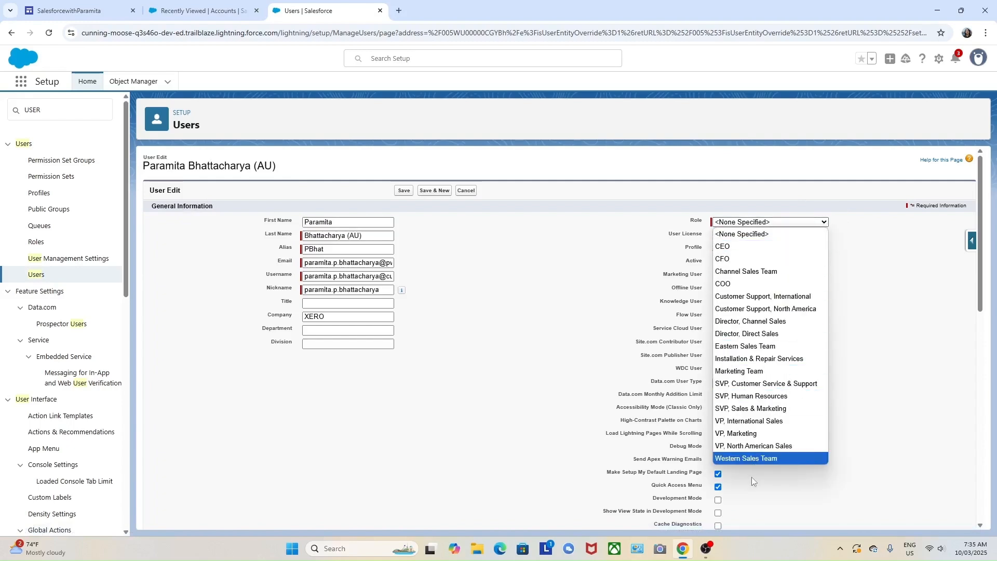
{"action": "left_click", "coordinate": [731, 248]}
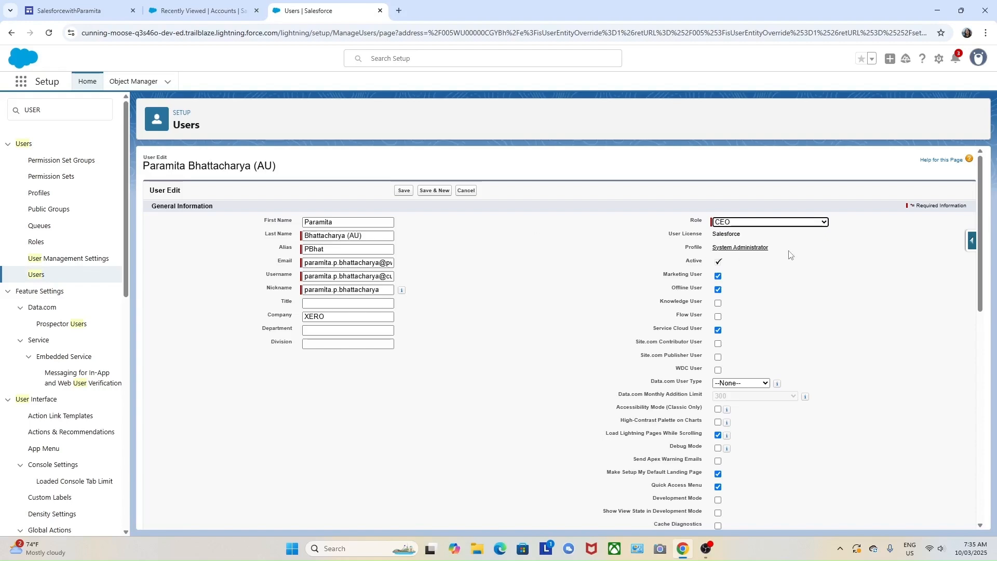
{"action": "left_click", "coordinate": [404, 190]}
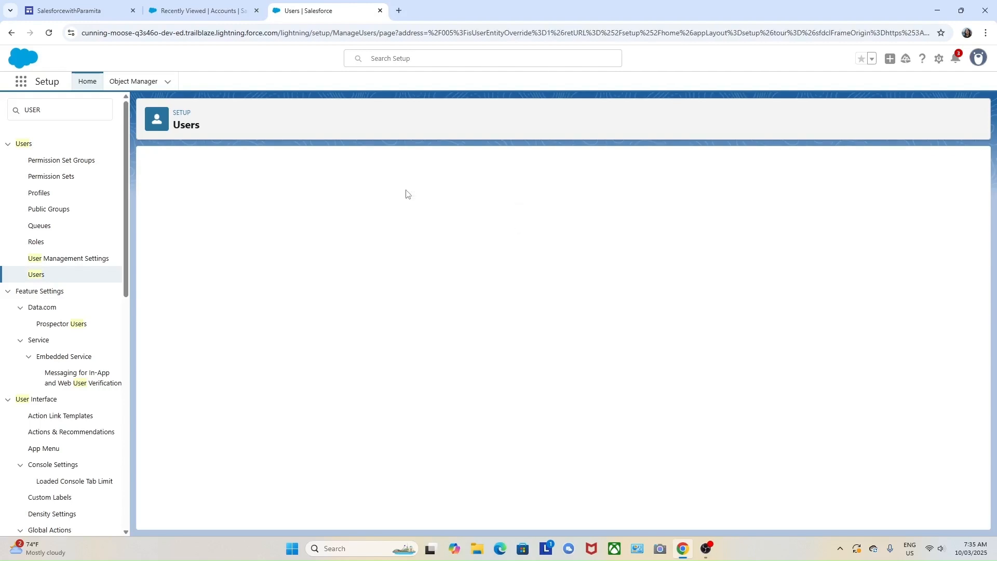
Compare the account owner's alias with the role in the all-users list, and clear the Setup search.
{"action": "left_click", "coordinate": [190, 14]}
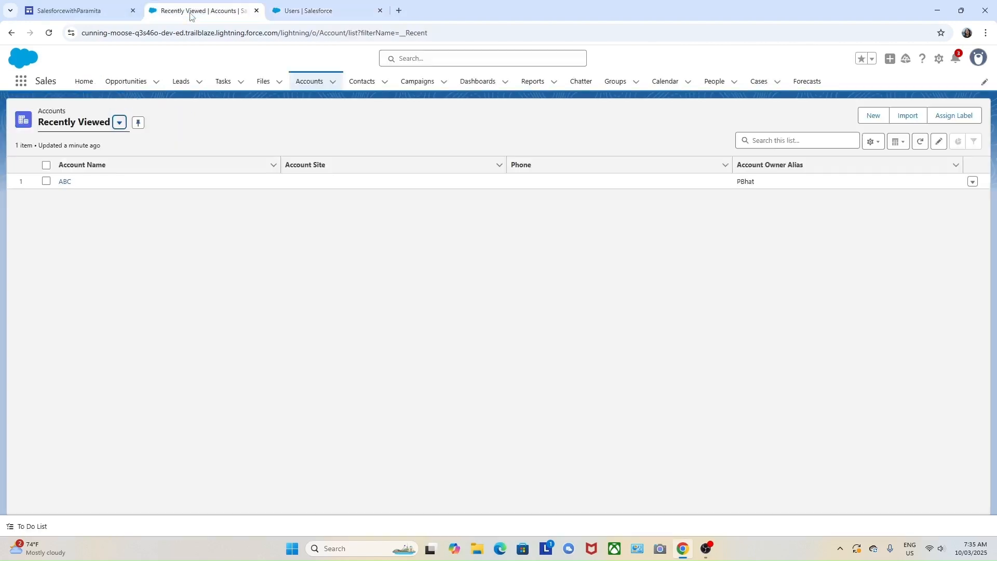
{"action": "left_click", "coordinate": [327, 15]}
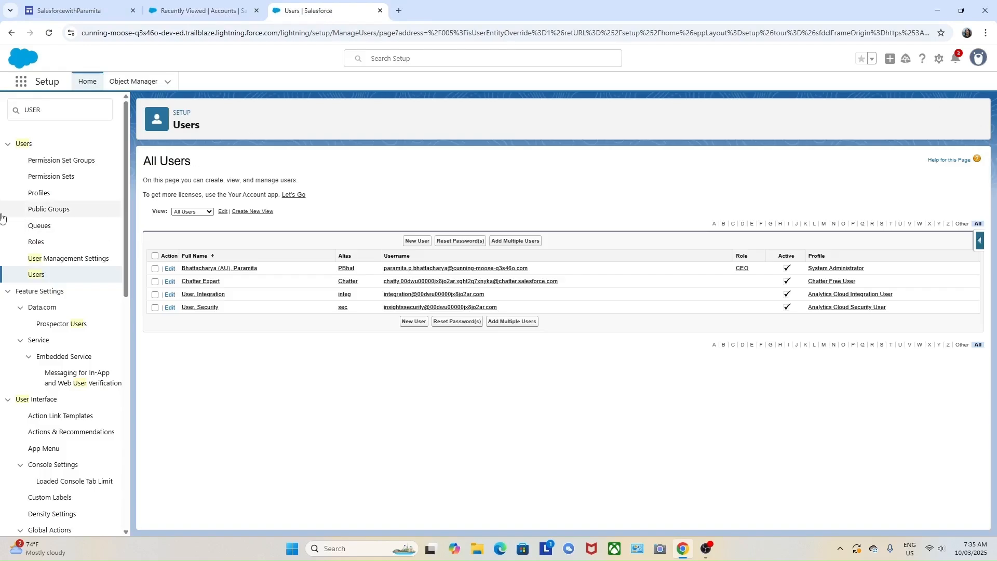
{"action": "left_click", "coordinate": [68, 113]}
{"action": "key", "text": "BackSpace"}
{"action": "key", "text": "BackSpace"}
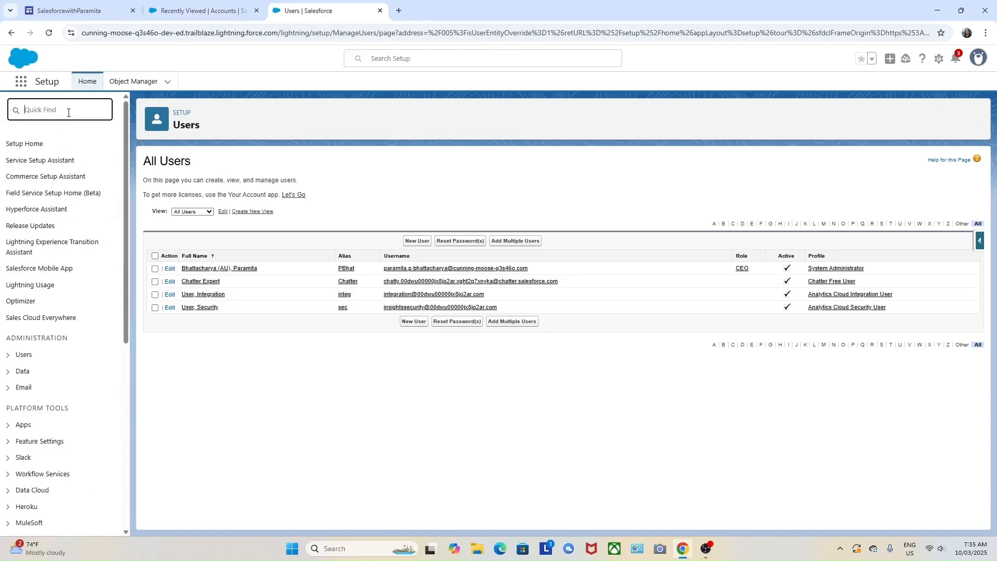
Go back to the Sales app and open the ABC account's contact record from the My Contacts list.
{"action": "left_click", "coordinate": [184, 15]}
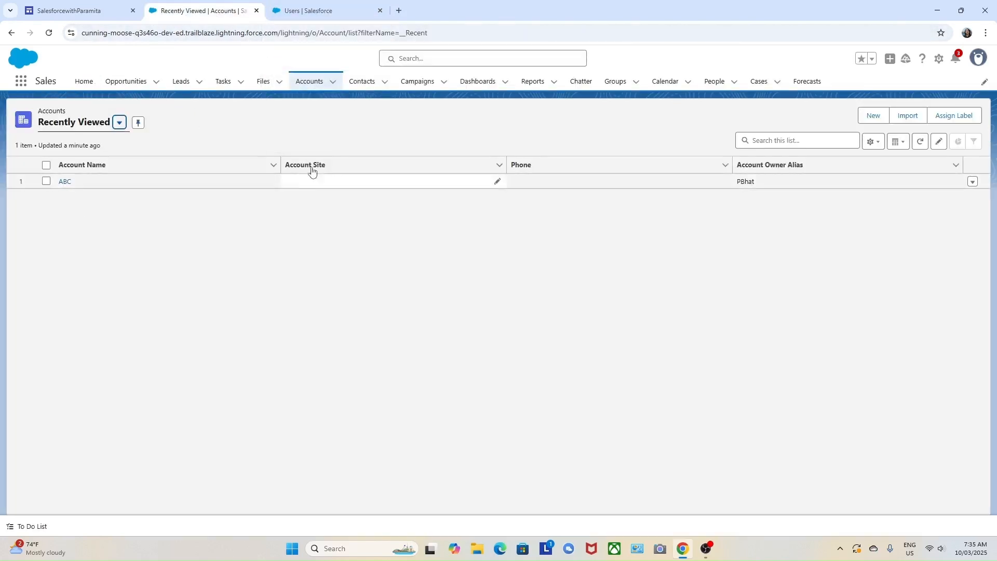
{"action": "left_click", "coordinate": [361, 83]}
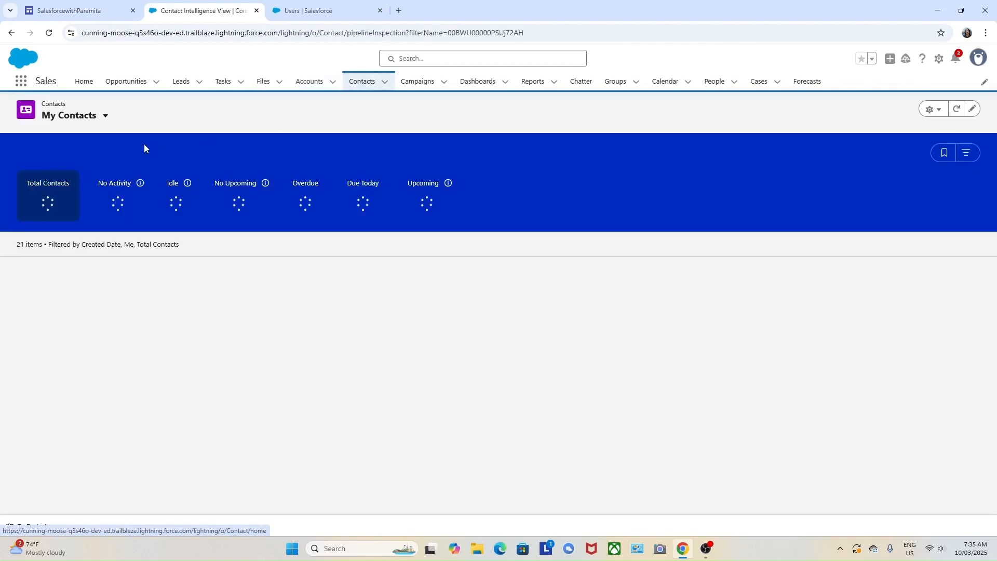
{"action": "left_click", "coordinate": [105, 115]}
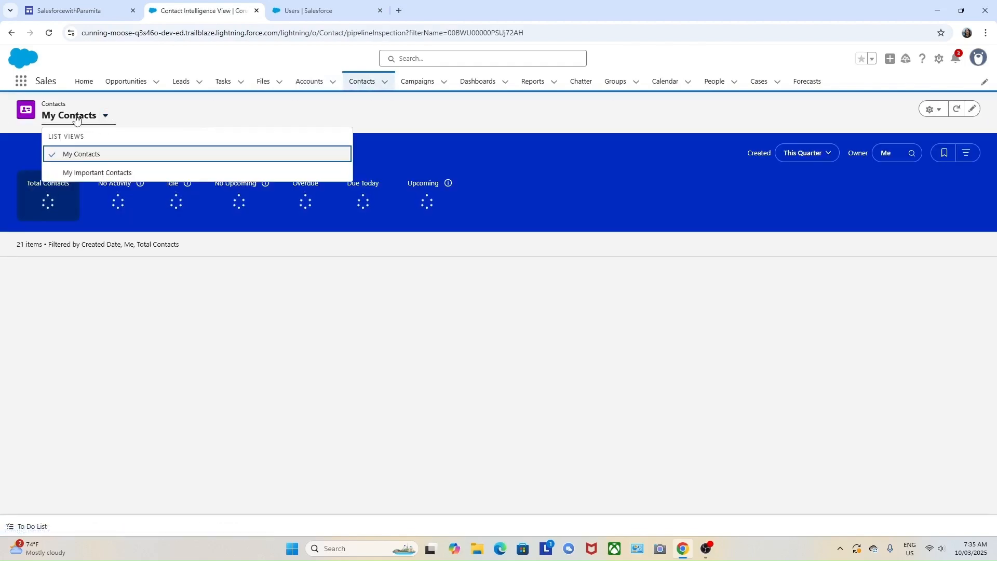
{"action": "left_click", "coordinate": [83, 155]}
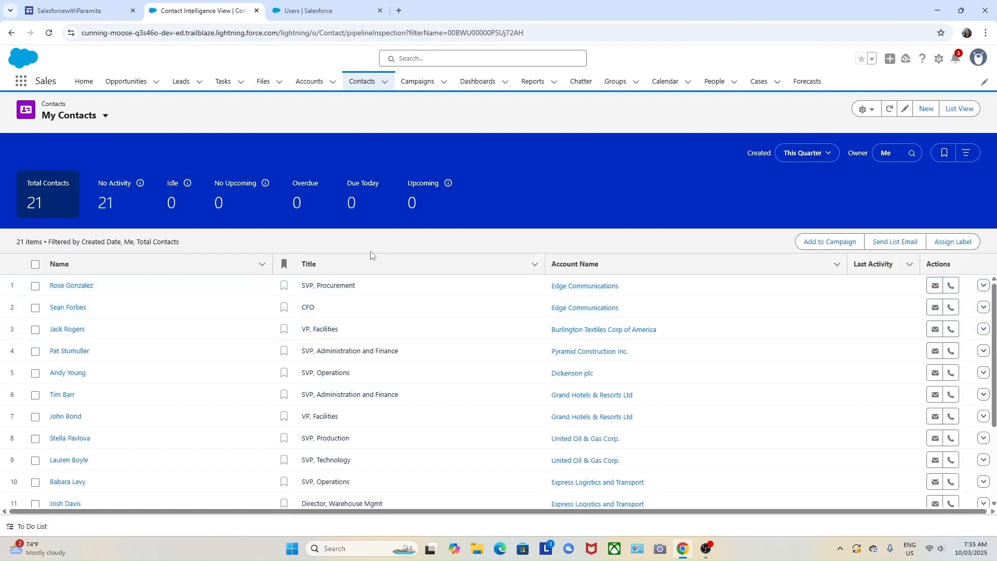
{"action": "scroll", "coordinate": [309, 419], "scroll_direction": "down", "scroll_amount": 1}
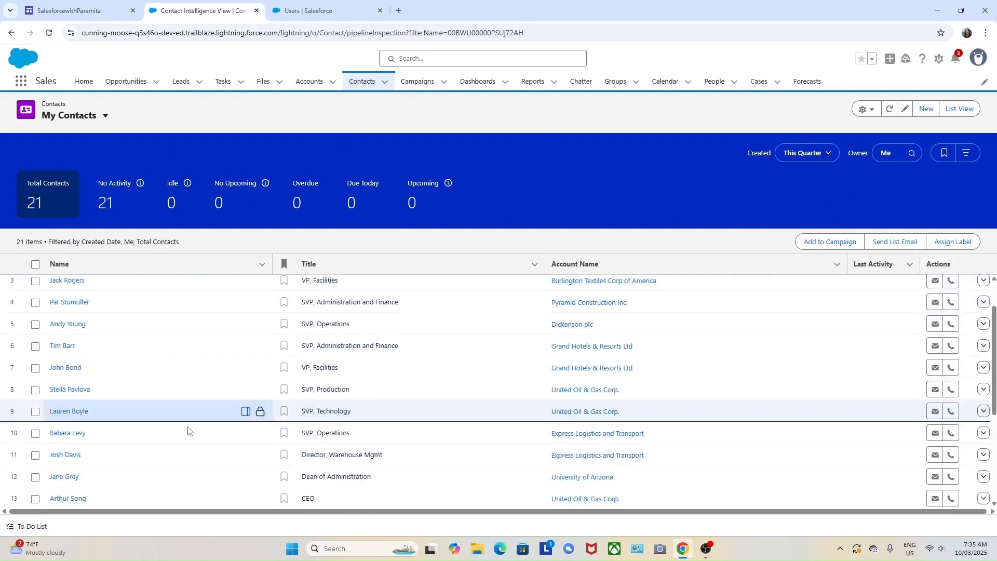
{"action": "scroll", "coordinate": [117, 434], "scroll_direction": "up", "scroll_amount": 2}
{"action": "scroll", "coordinate": [210, 438], "scroll_direction": "down", "scroll_amount": 5}
{"action": "scroll", "coordinate": [209, 438], "scroll_direction": "down", "scroll_amount": 1}
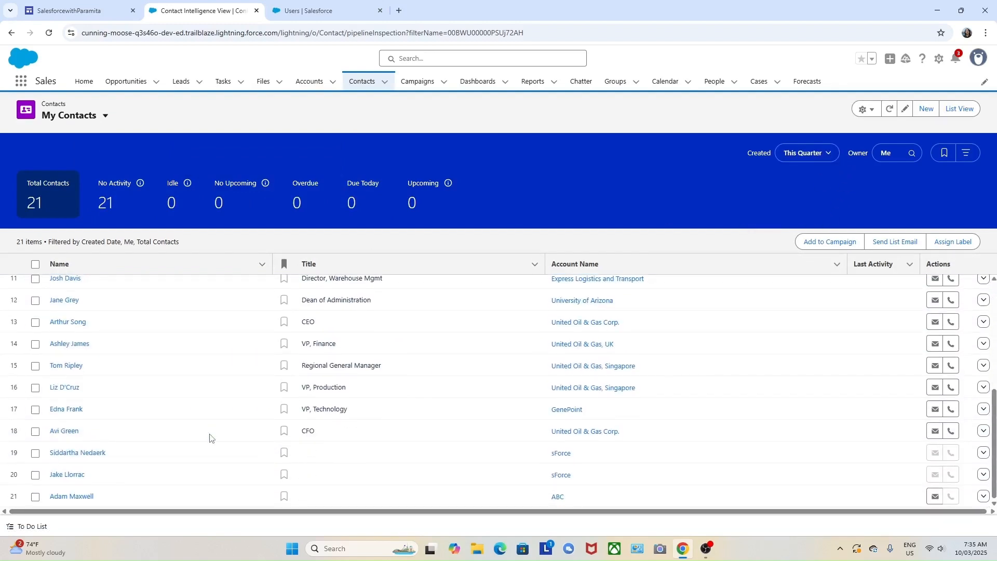
{"action": "left_click", "coordinate": [78, 500]}
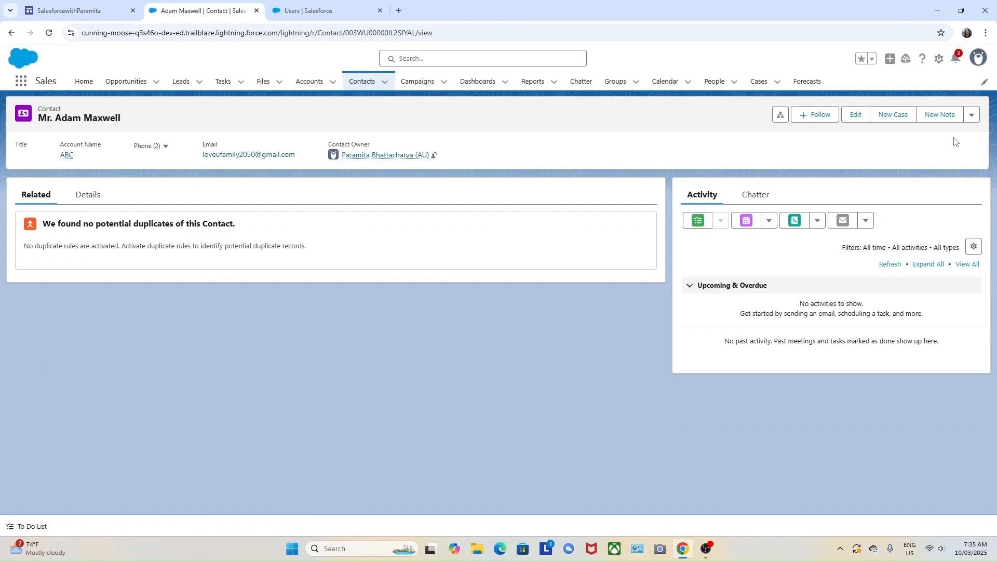
Enable the contact as a customer user with the Customer Community license and Customer Community User profile, saving and accepting the welcome email notice.
{"action": "left_click", "coordinate": [971, 116]}
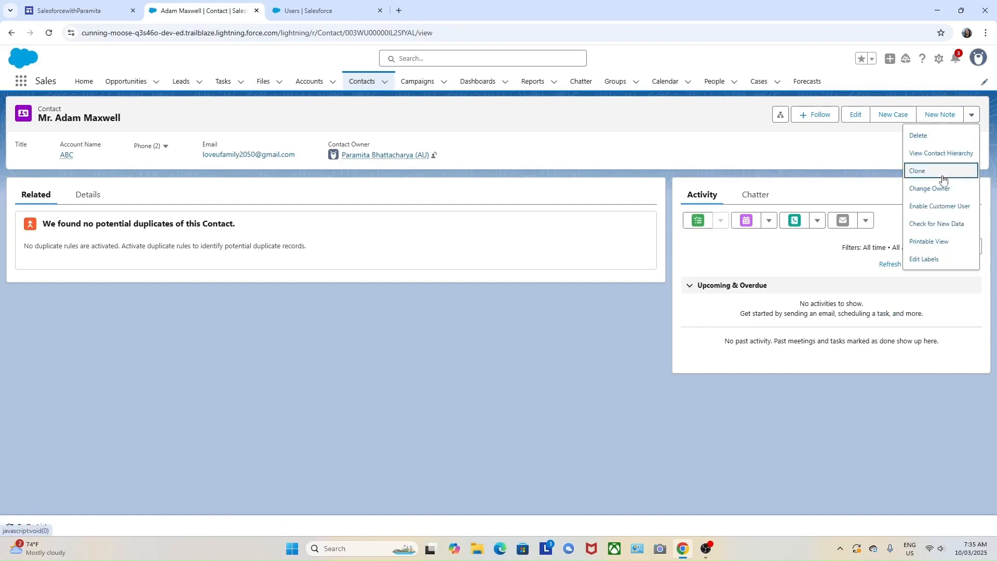
{"action": "left_click", "coordinate": [938, 206]}
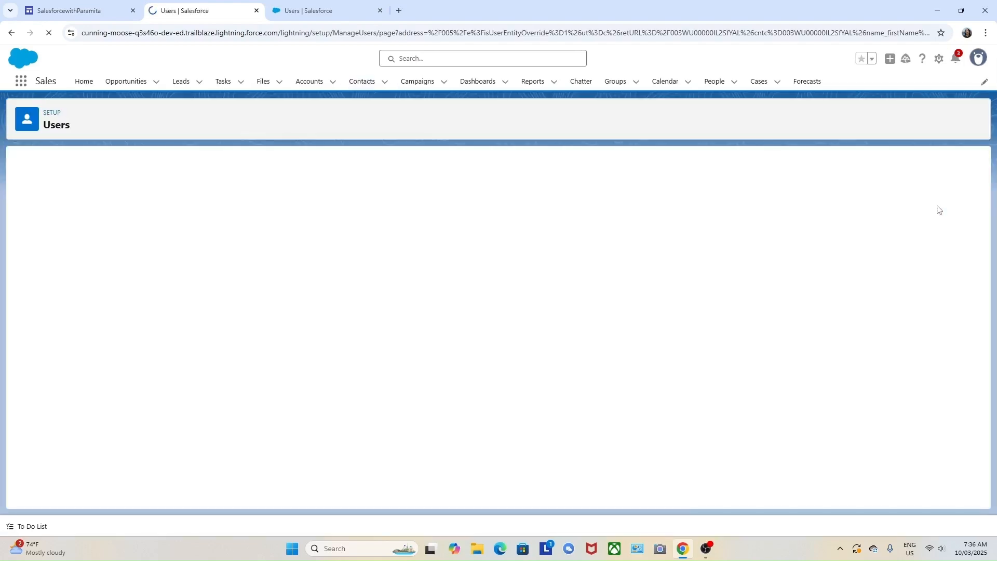
{"action": "scroll", "coordinate": [483, 400], "scroll_direction": "down", "scroll_amount": 3}
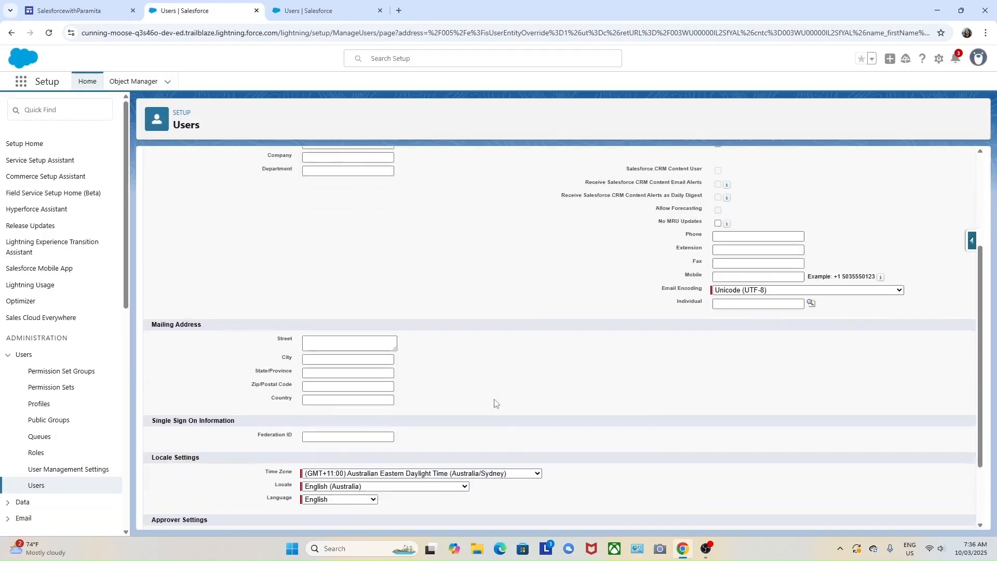
{"action": "scroll", "coordinate": [494, 403], "scroll_direction": "down", "scroll_amount": 2}
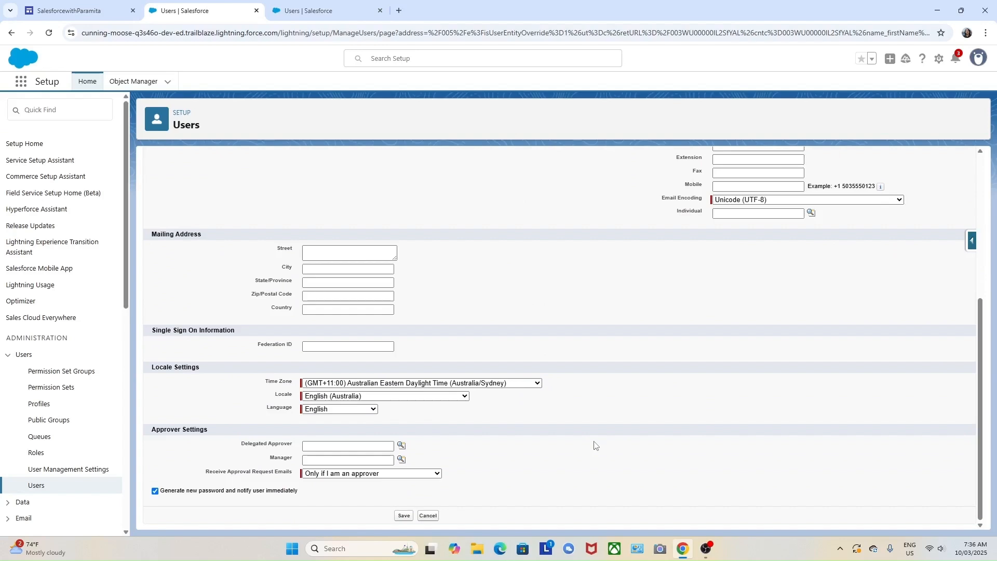
{"action": "scroll", "coordinate": [625, 439], "scroll_direction": "up", "scroll_amount": 5}
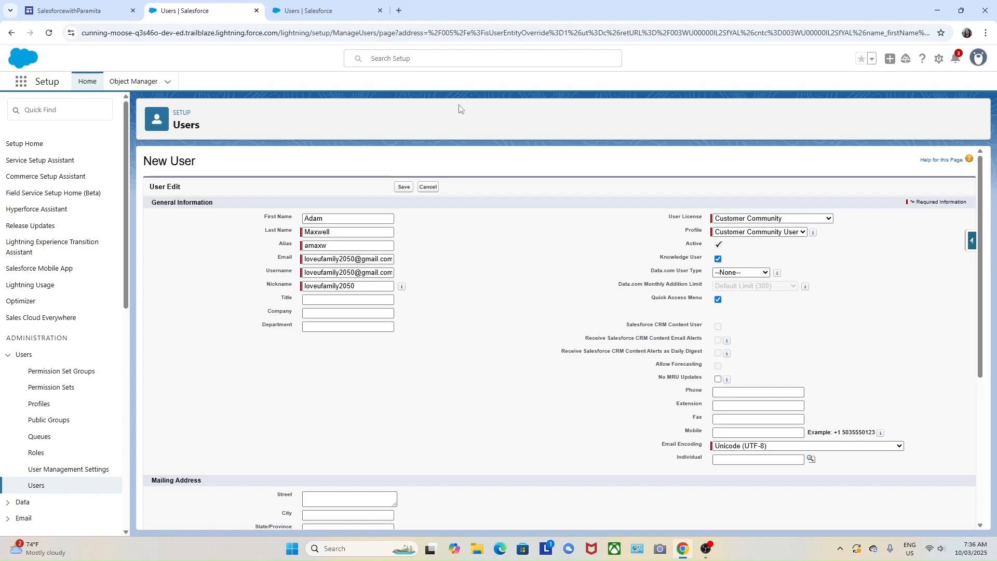
{"action": "left_click", "coordinate": [318, 11]}
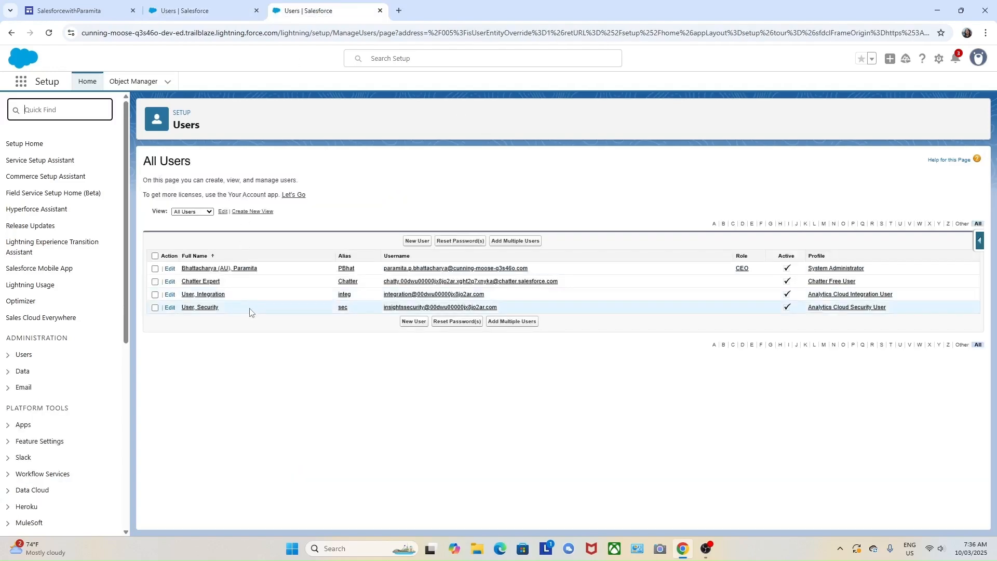
{"action": "left_click", "coordinate": [189, 15]}
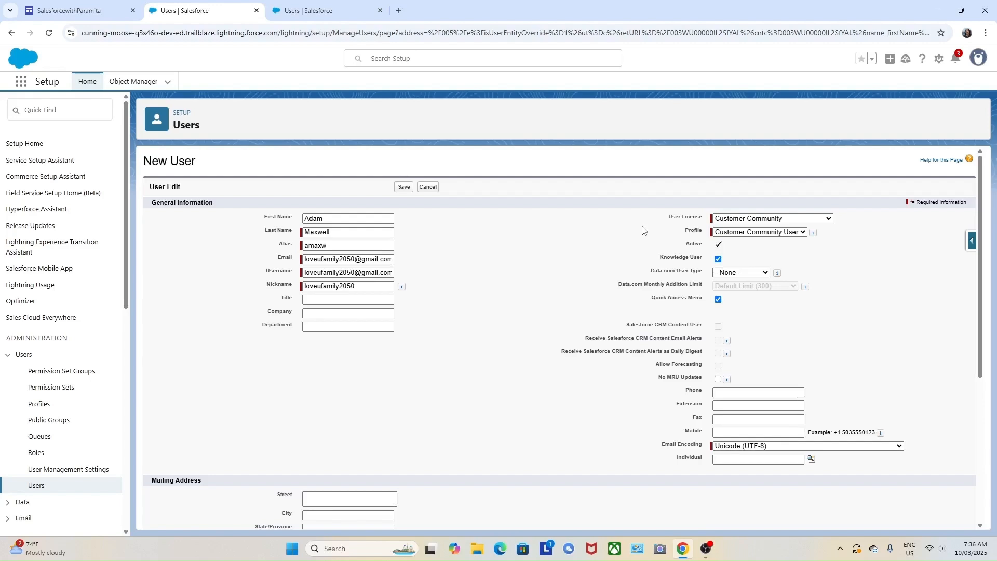
{"action": "left_click", "coordinate": [404, 187]}
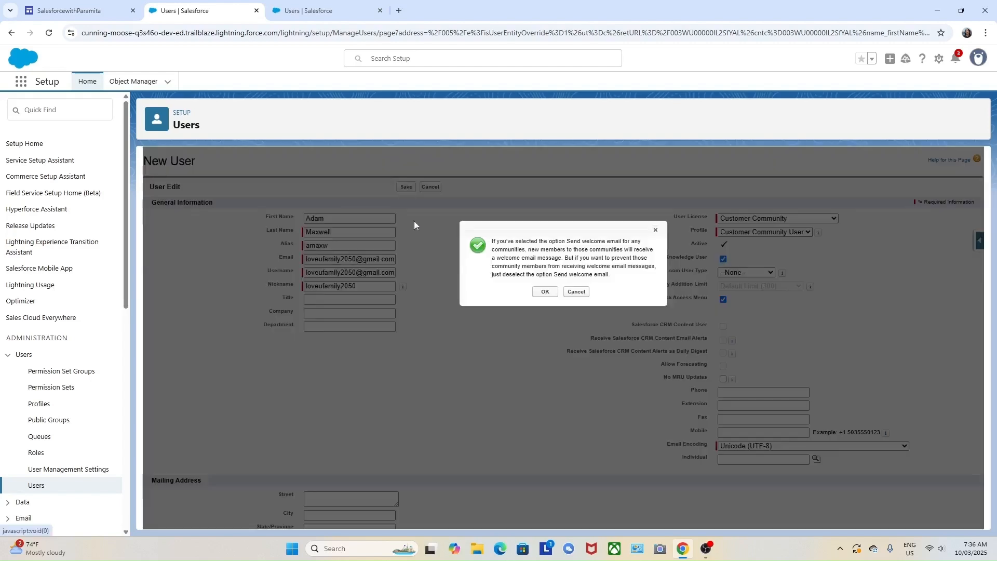
{"action": "left_click", "coordinate": [544, 292]}
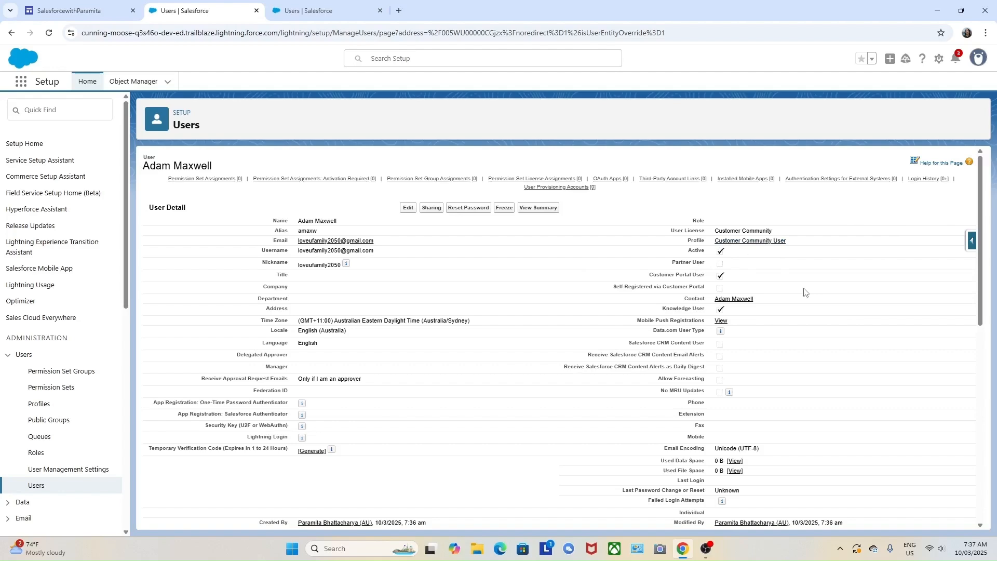
Log in to the Experience site as the new customer user from the linked contact record, and view the site's user menu options.
{"action": "left_click", "coordinate": [733, 299]}
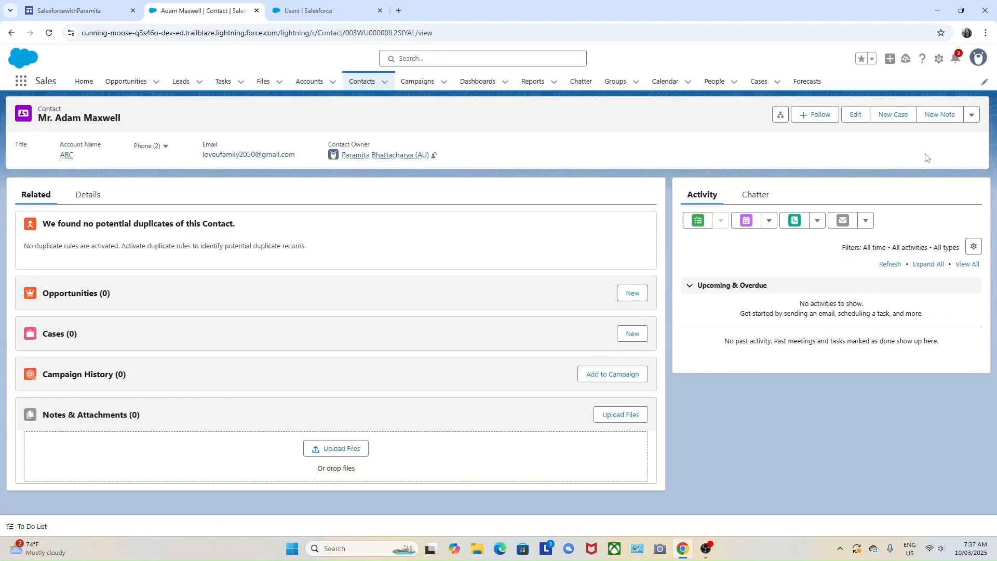
{"action": "left_click", "coordinate": [973, 115]}
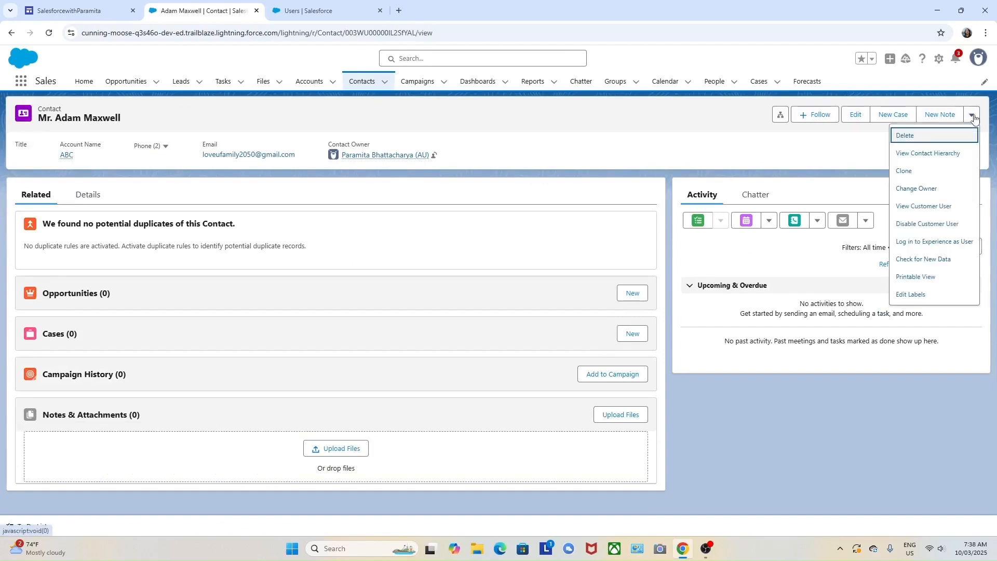
{"action": "left_click", "coordinate": [933, 246]}
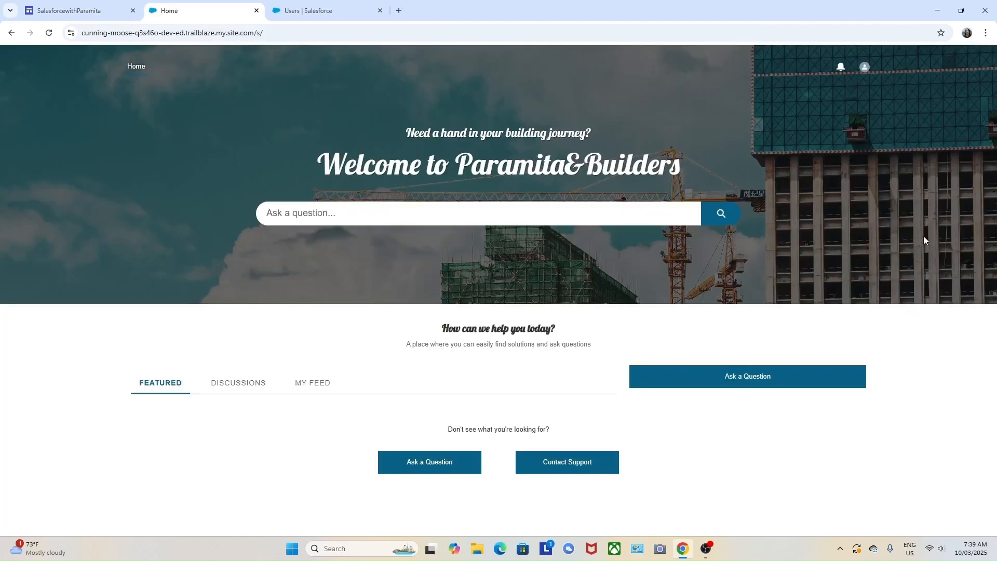
{"action": "left_click", "coordinate": [865, 67]}
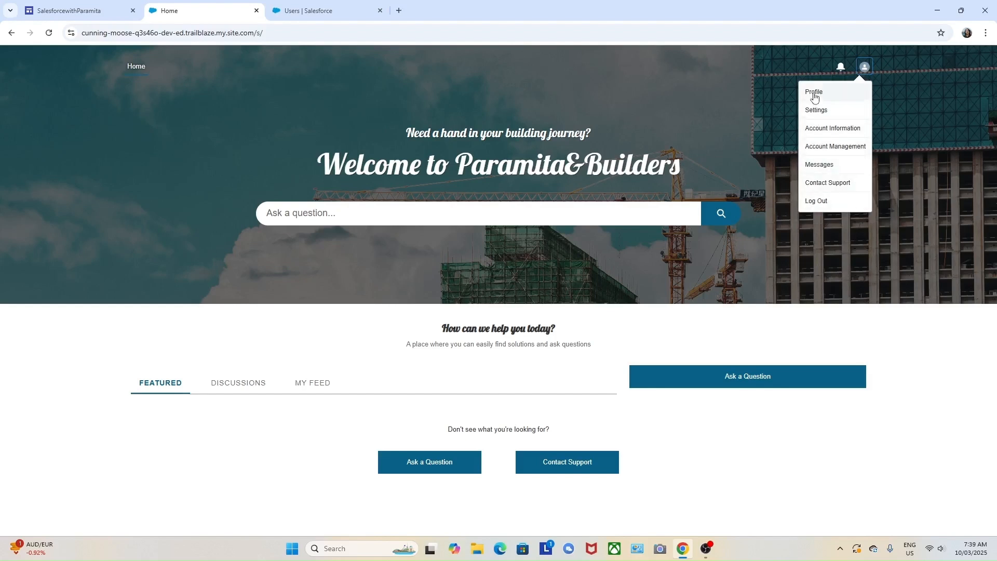
{"action": "left_click", "coordinate": [646, 134]}
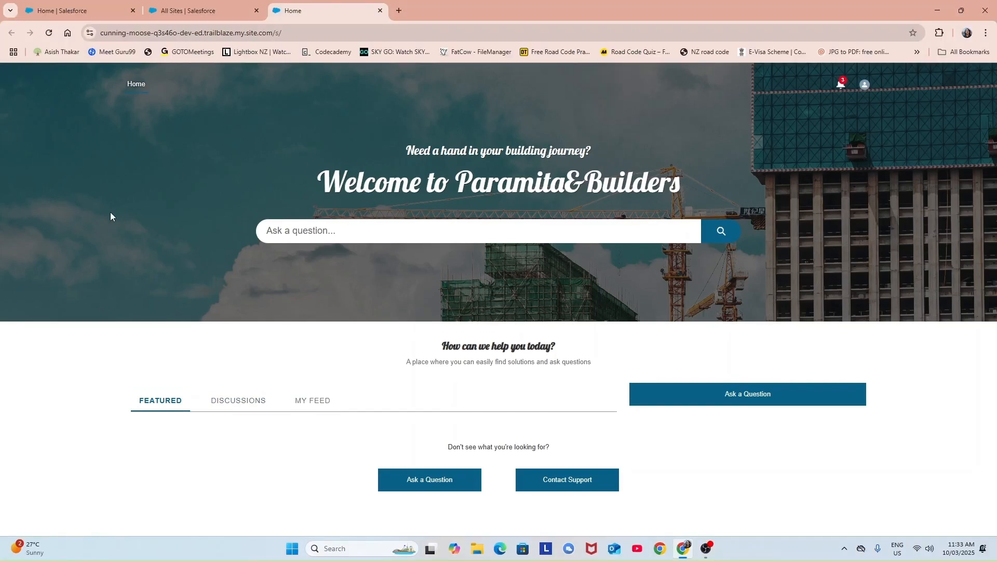
Return to the Sales app, dismiss the notification request, and show the All Accounts list view.
{"action": "left_click", "coordinate": [195, 16]}
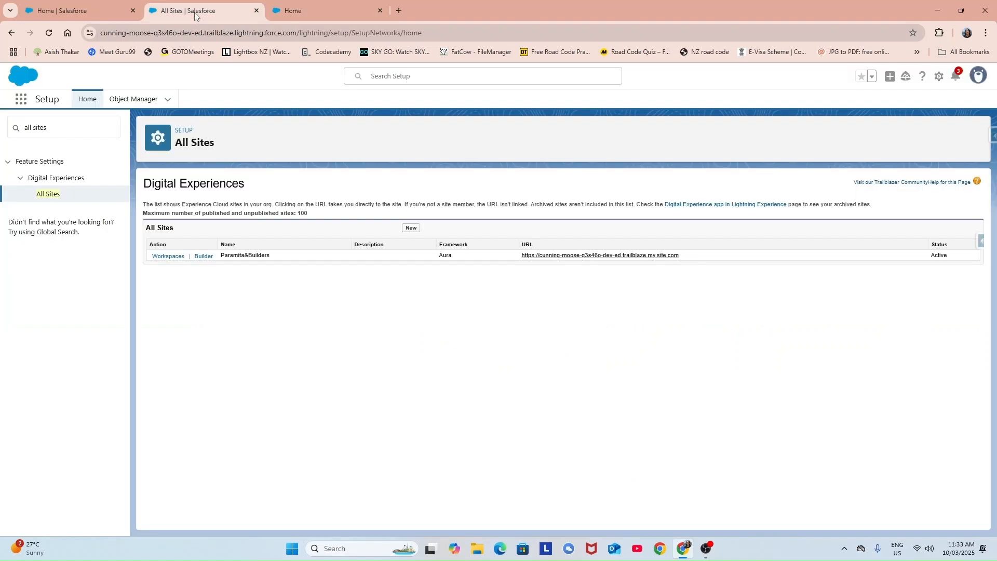
{"action": "left_click", "coordinate": [19, 100]}
{"action": "left_click", "coordinate": [96, 13]}
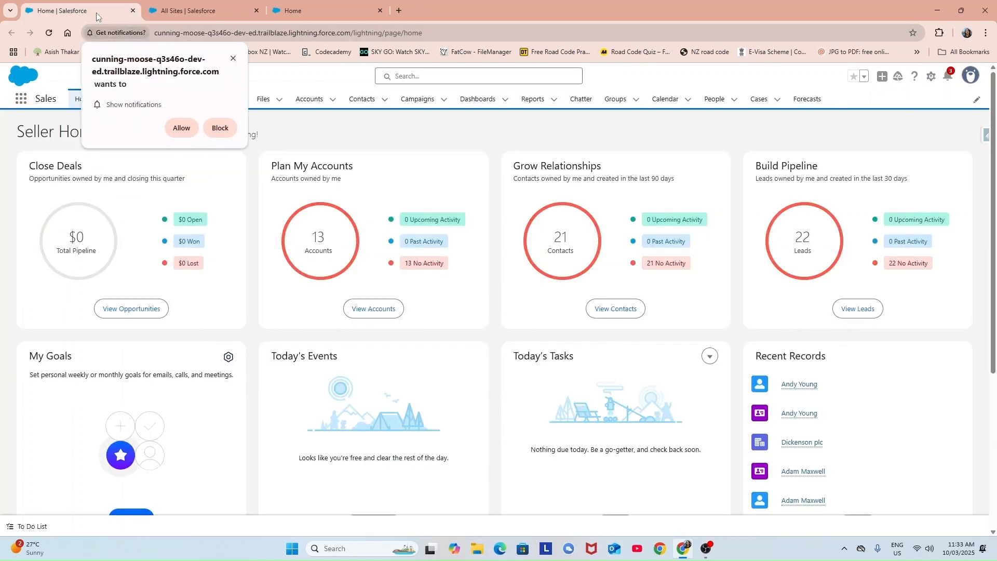
{"action": "left_click", "coordinate": [233, 58]}
{"action": "left_click", "coordinate": [315, 108]}
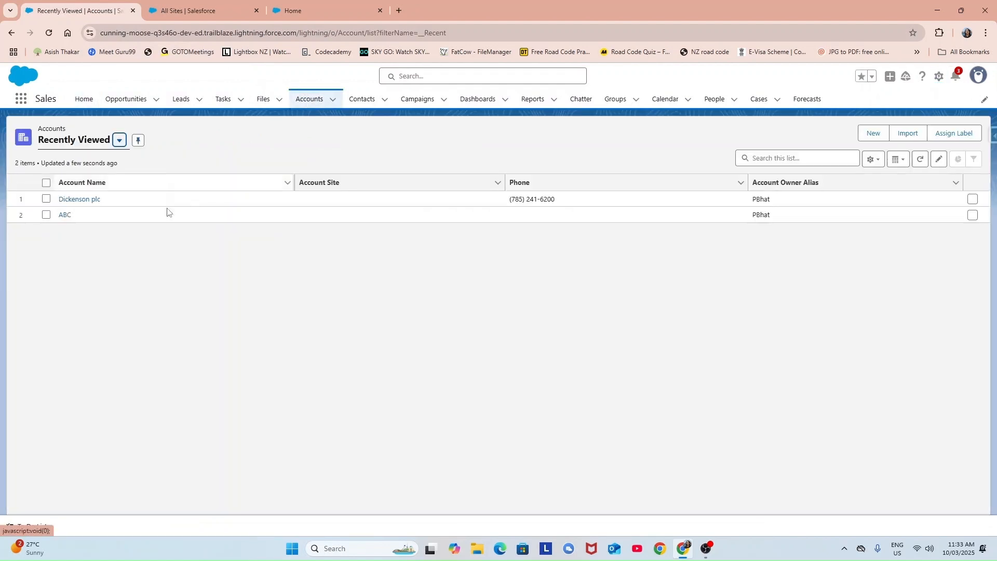
{"action": "left_click", "coordinate": [119, 141]}
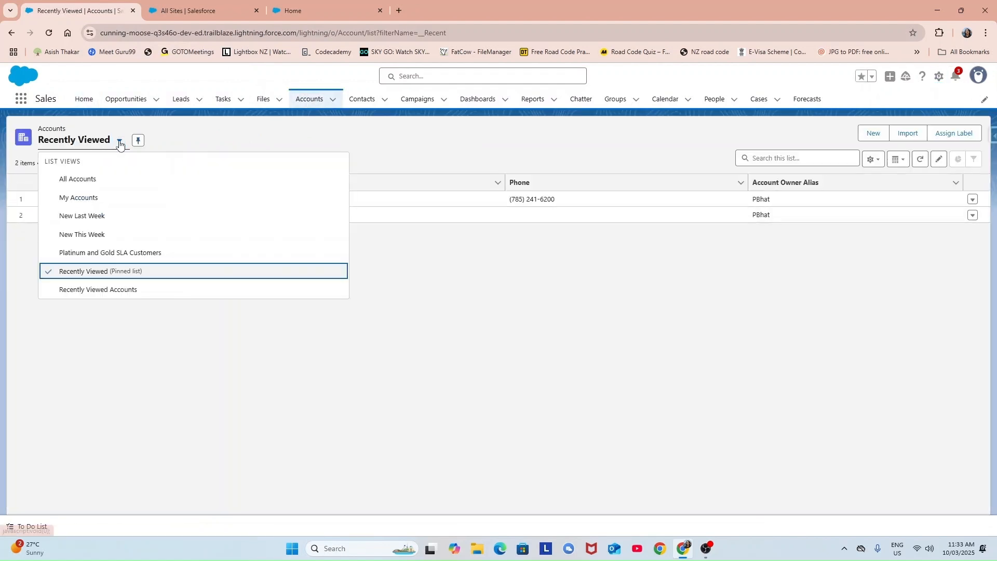
{"action": "left_click", "coordinate": [80, 184]}
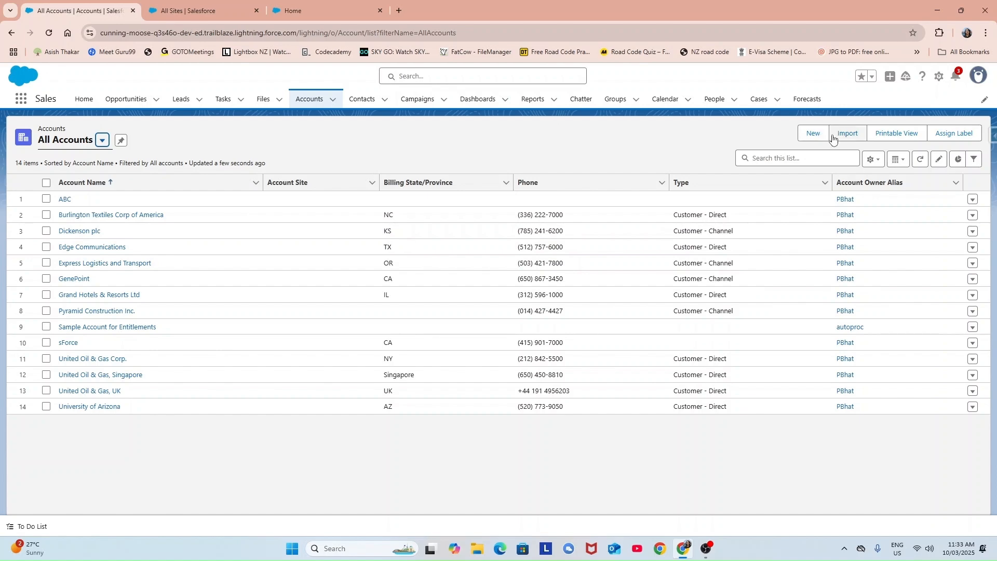
Create and save a new account named "XYZ RealEstate Ltd".
{"action": "left_click", "coordinate": [808, 134]}
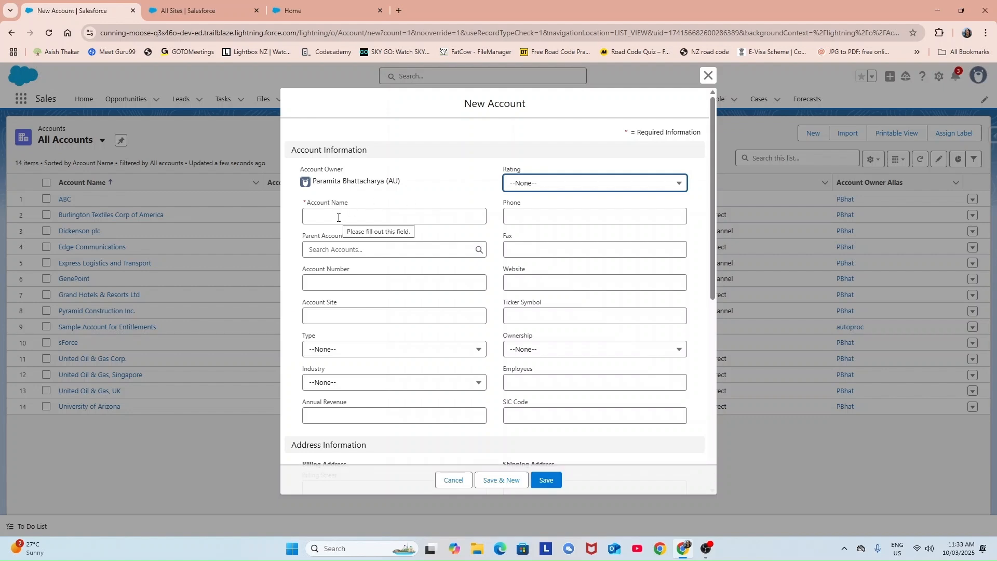
{"action": "left_click", "coordinate": [322, 10]}
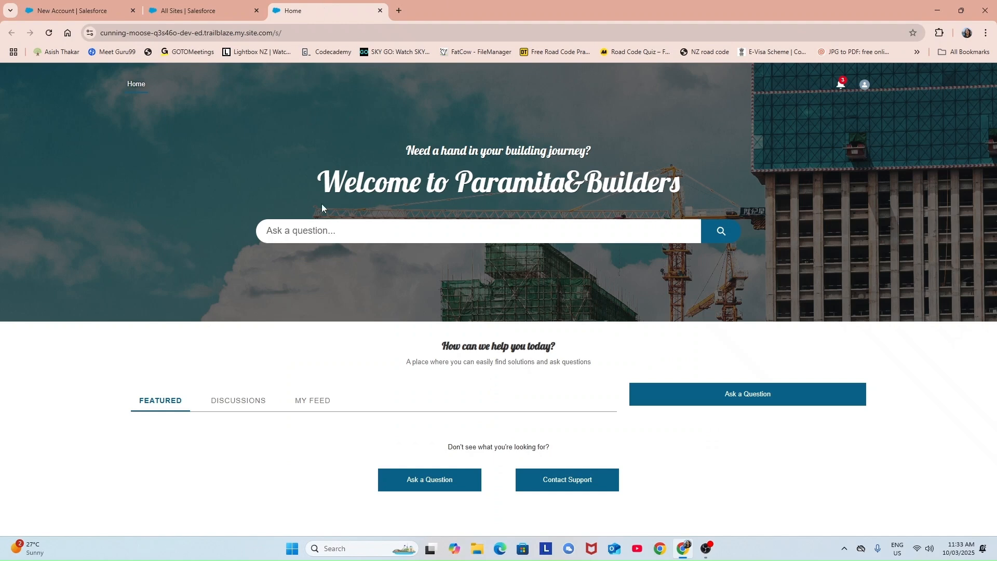
{"action": "left_click", "coordinate": [211, 16]}
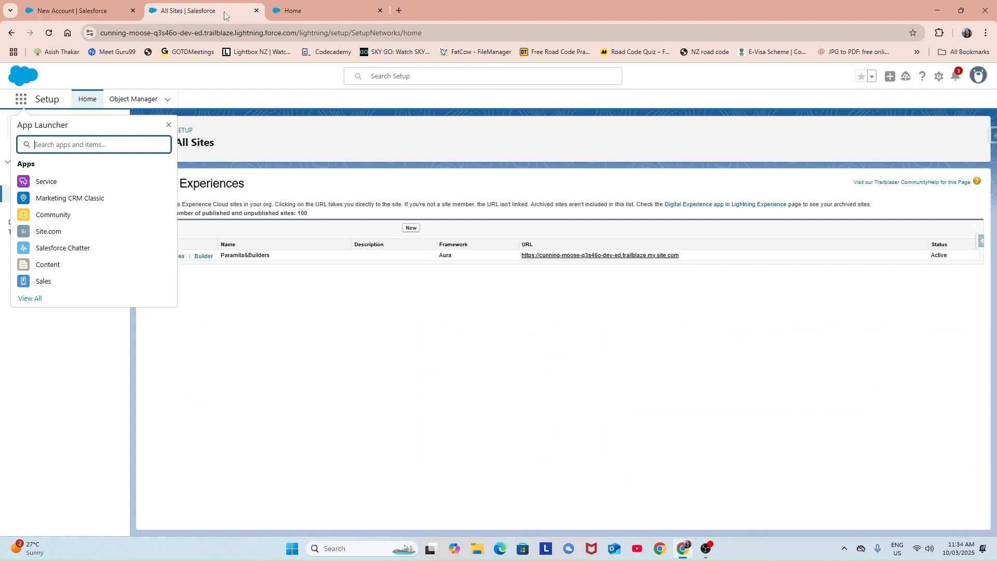
{"action": "left_click", "coordinate": [104, 13]}
{"action": "left_click", "coordinate": [329, 213]}
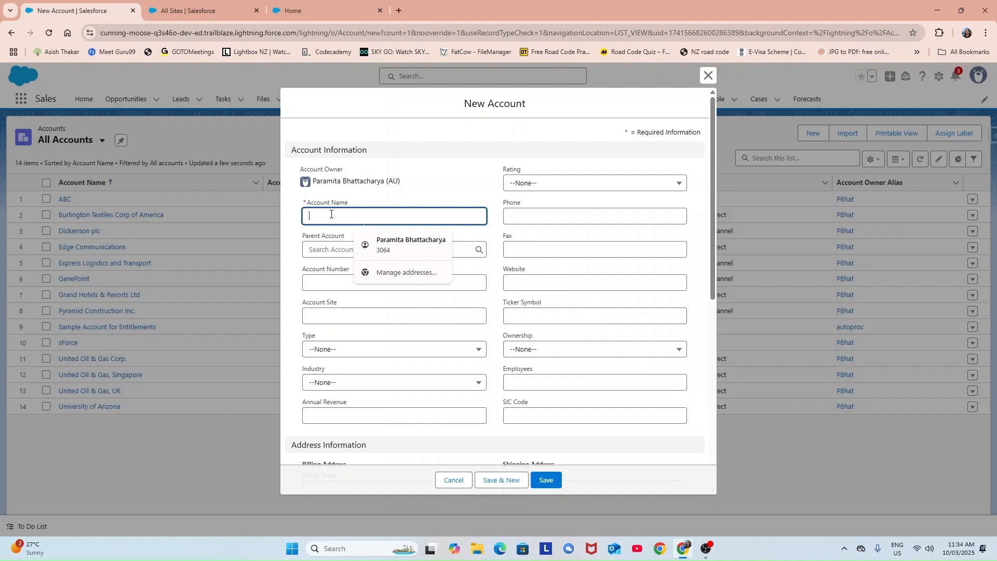
{"action": "type", "text": "XYZ"}
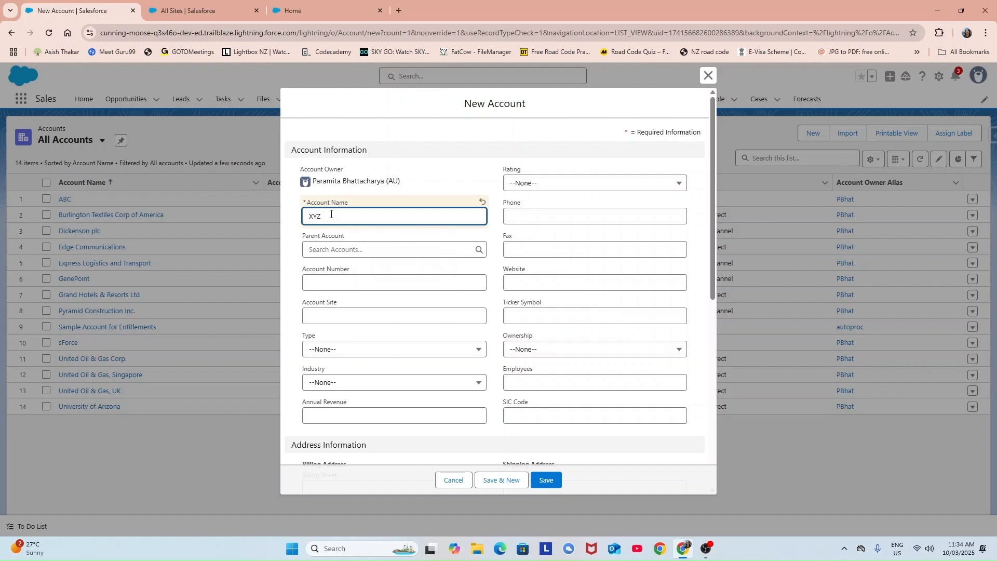
{"action": "type", "text": " rEALeSTATE"}
{"action": "key", "text": "BackSpace"}
{"action": "key", "text": "BackSpace"}
{"action": "key", "text": "BackSpace"}
{"action": "key", "text": "BackSpace"}
{"action": "key", "text": "BackSpace"}
{"action": "key", "text": "BackSpace"}
{"action": "key", "text": "BackSpace"}
{"action": "key", "text": "BackSpace"}
{"action": "key", "text": "BackSpace"}
{"action": "type", "text": "RealEstate Ltd"}
{"action": "left_click", "coordinate": [546, 482]}
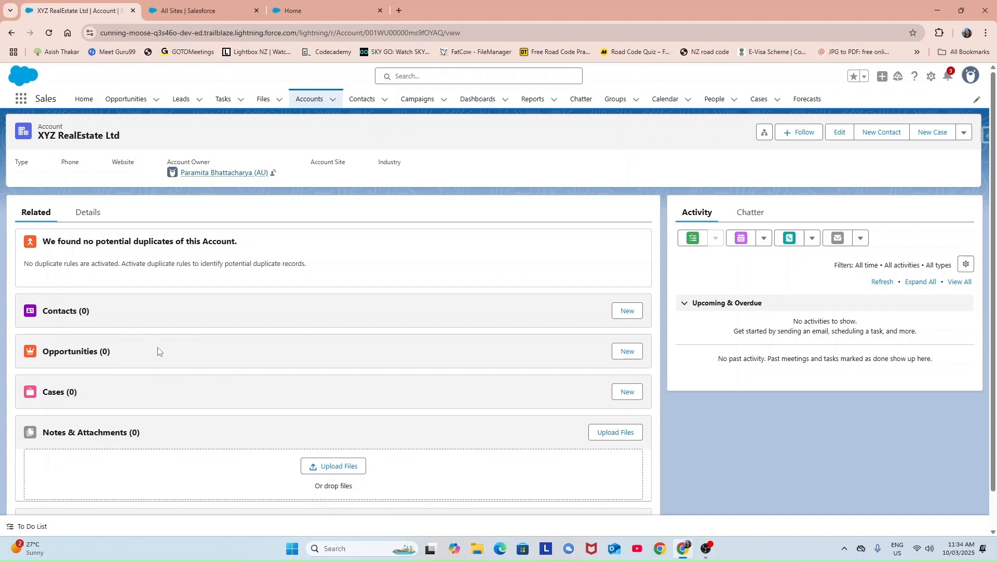
Create a new contact under the XYZ RealEstate Ltd account with the salutation Ms. and the contact's first and last name.
{"action": "scroll", "coordinate": [166, 387], "scroll_direction": "down", "scroll_amount": 1}
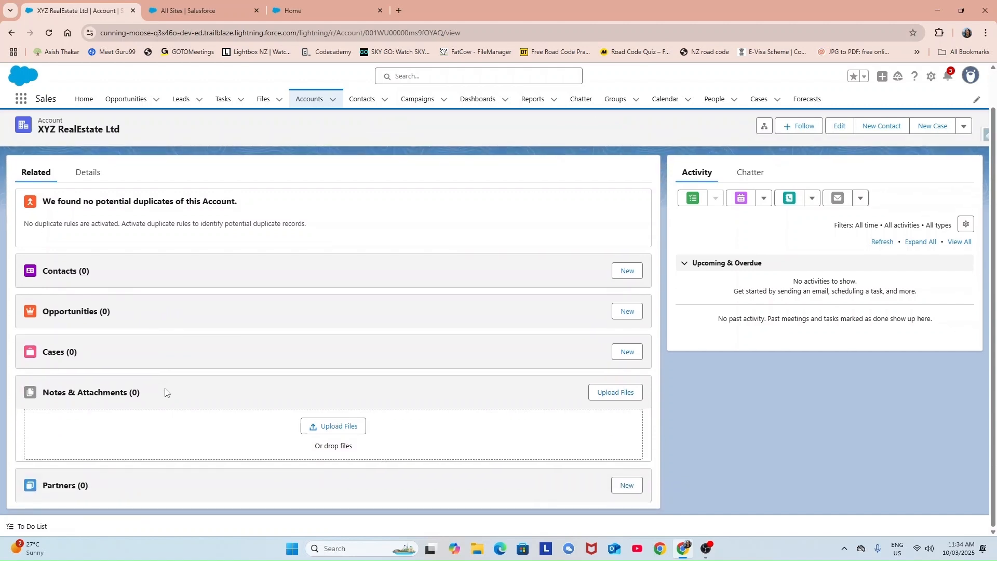
{"action": "scroll", "coordinate": [165, 392], "scroll_direction": "up", "scroll_amount": 1}
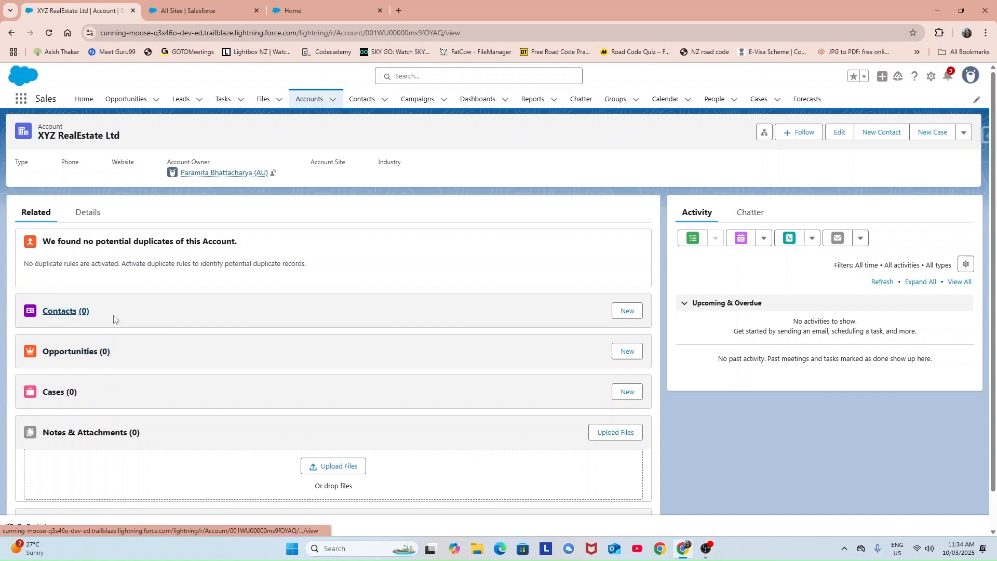
{"action": "left_click", "coordinate": [629, 310]}
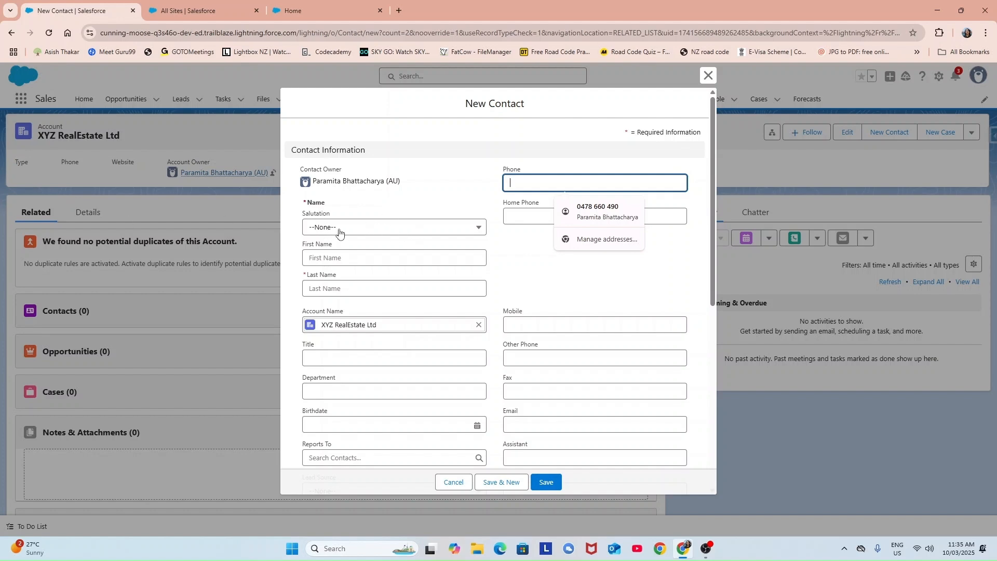
{"action": "left_click", "coordinate": [478, 231]}
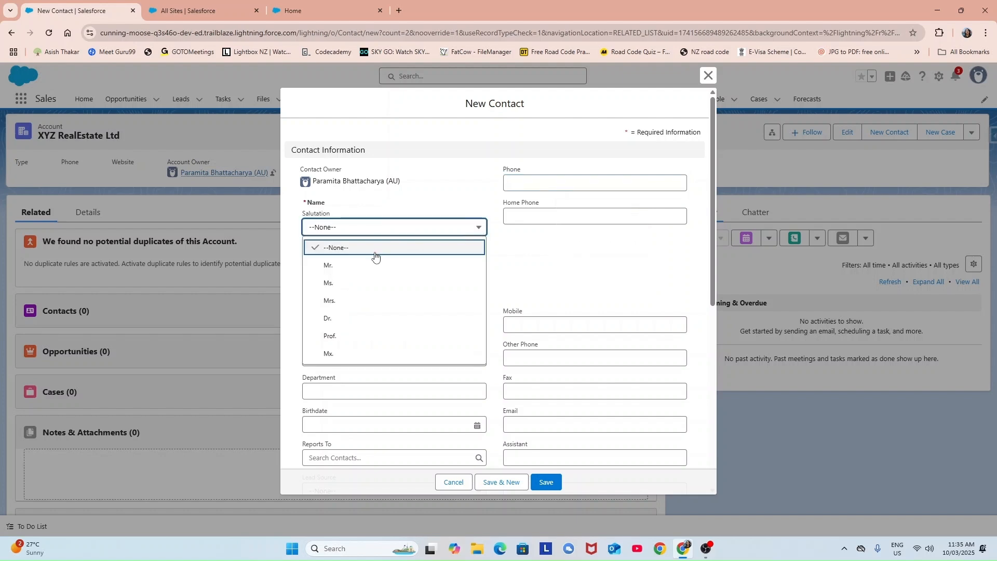
{"action": "left_click", "coordinate": [336, 284]}
{"action": "left_click", "coordinate": [340, 258]}
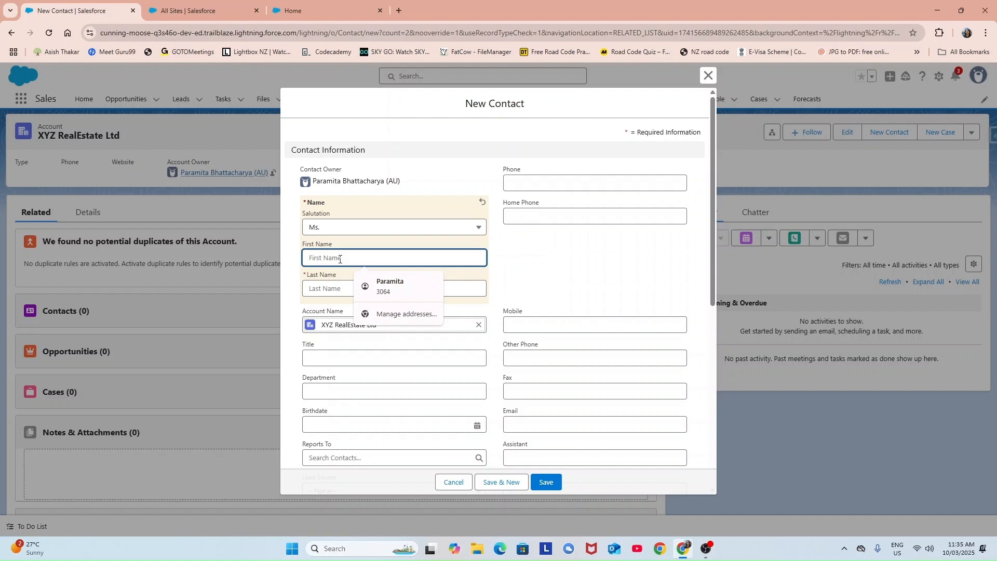
{"action": "type", "text": "C"}
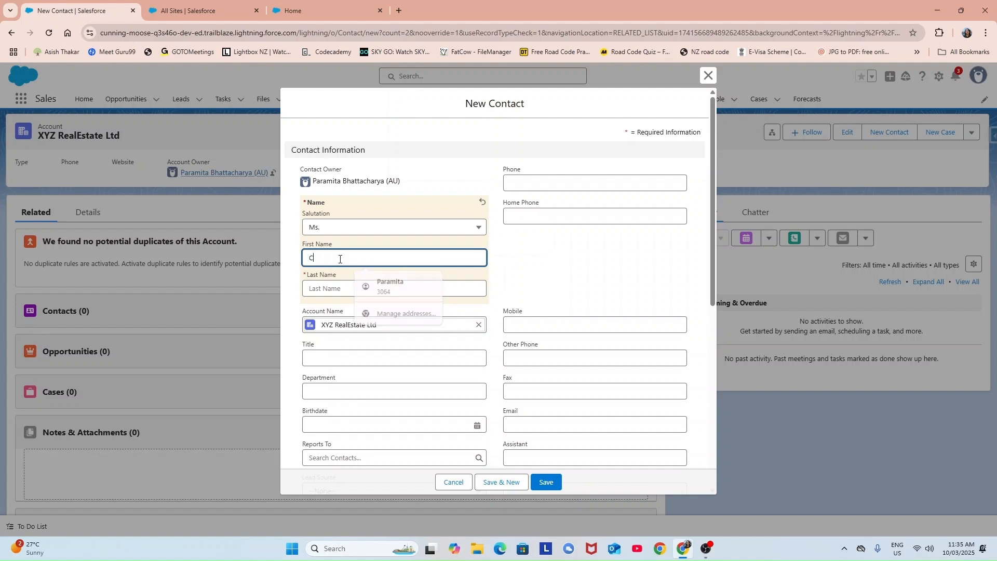
{"action": "type", "text": "aroline"}
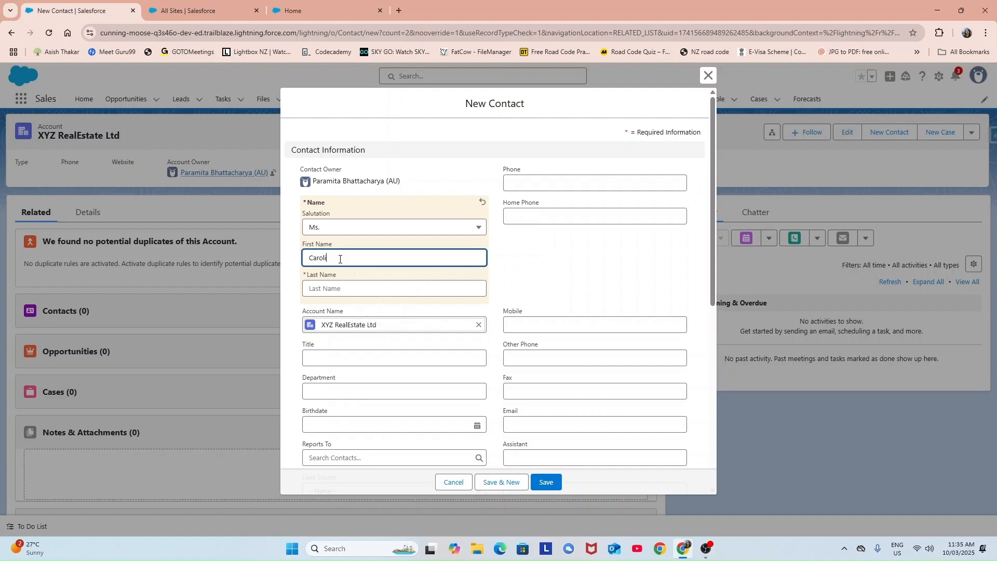
{"action": "left_click", "coordinate": [322, 288]}
{"action": "type", "text": "McDo"}
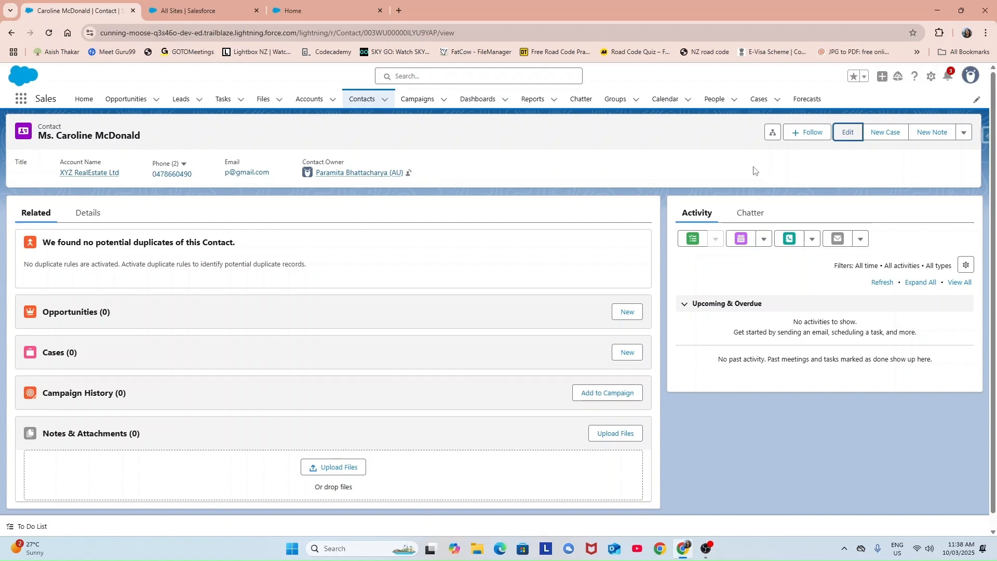
Check the contact's available actions, then open its XYZ RealEstate Ltd account and enable that account as a partner.
{"action": "left_click", "coordinate": [965, 135]}
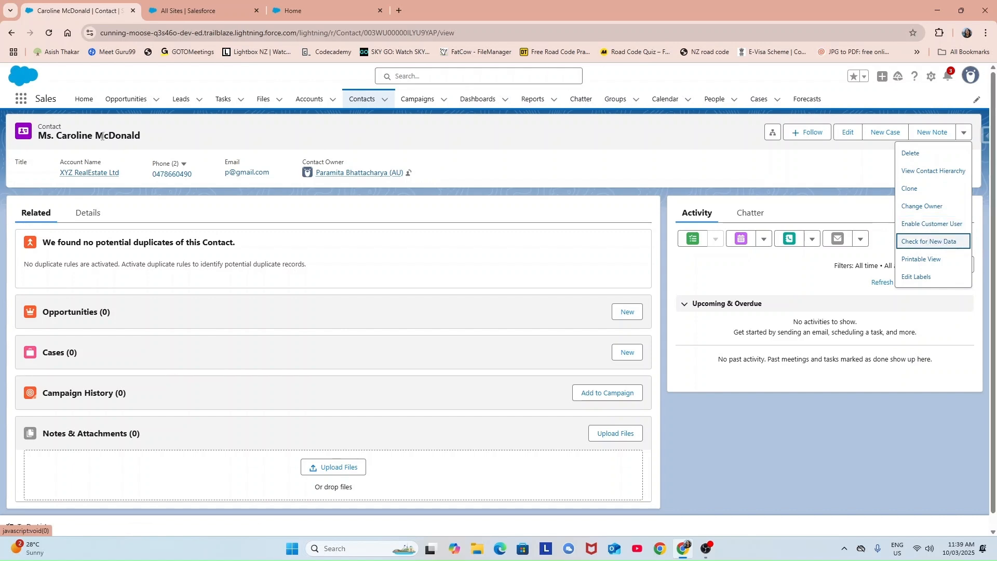
{"action": "mouse_move", "coordinate": [89, 173]}
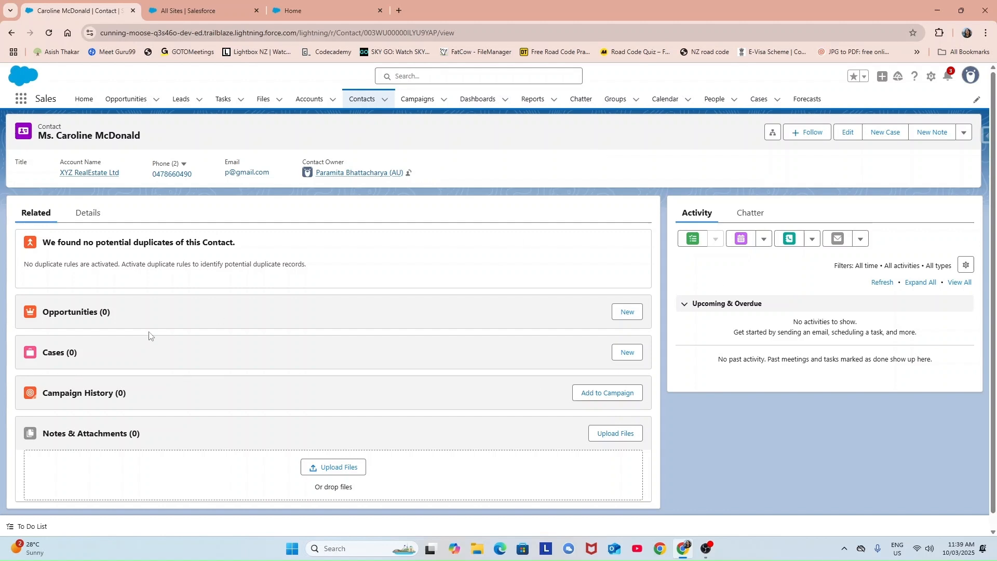
{"action": "left_click", "coordinate": [88, 177]}
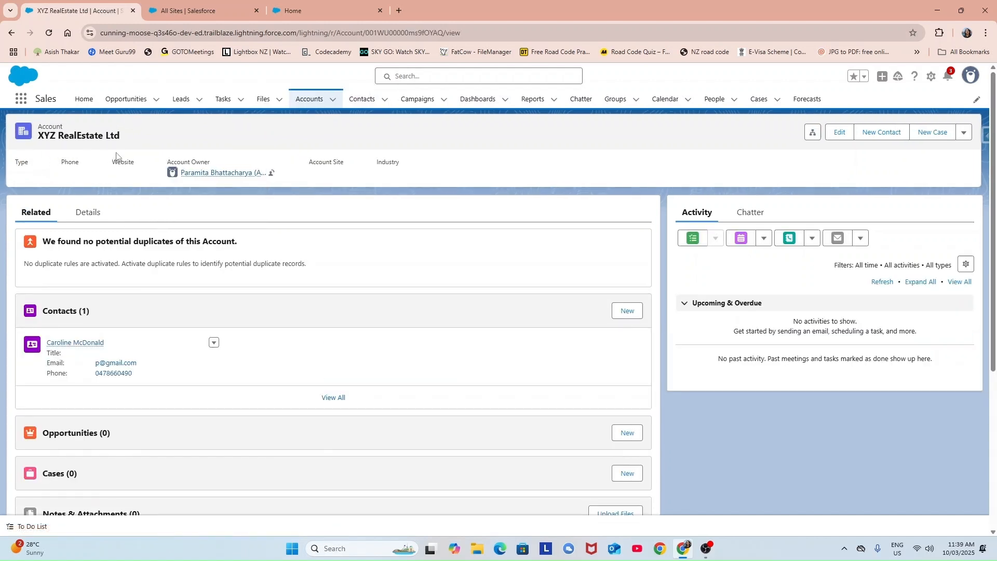
{"action": "left_click", "coordinate": [964, 133]}
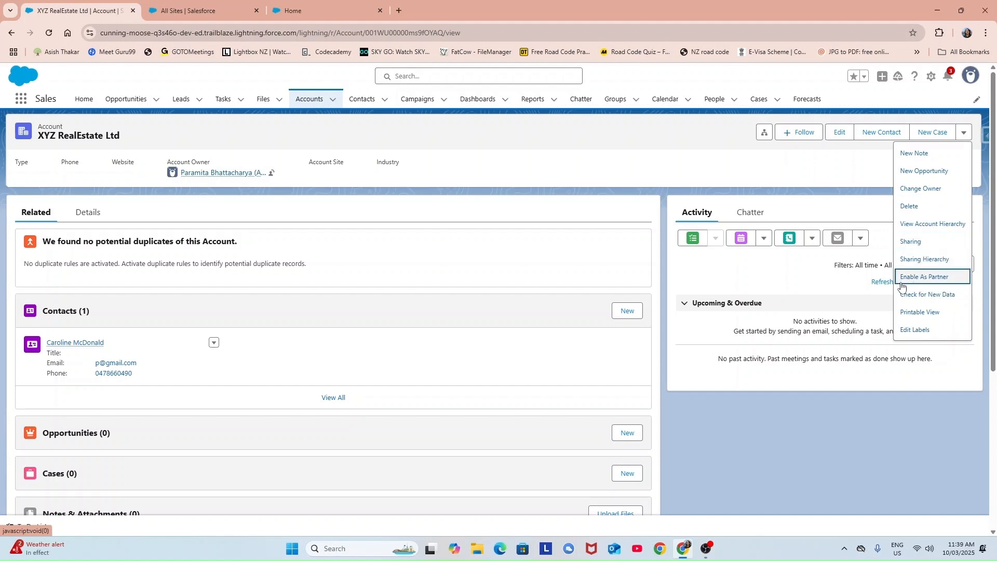
{"action": "left_click", "coordinate": [949, 279]}
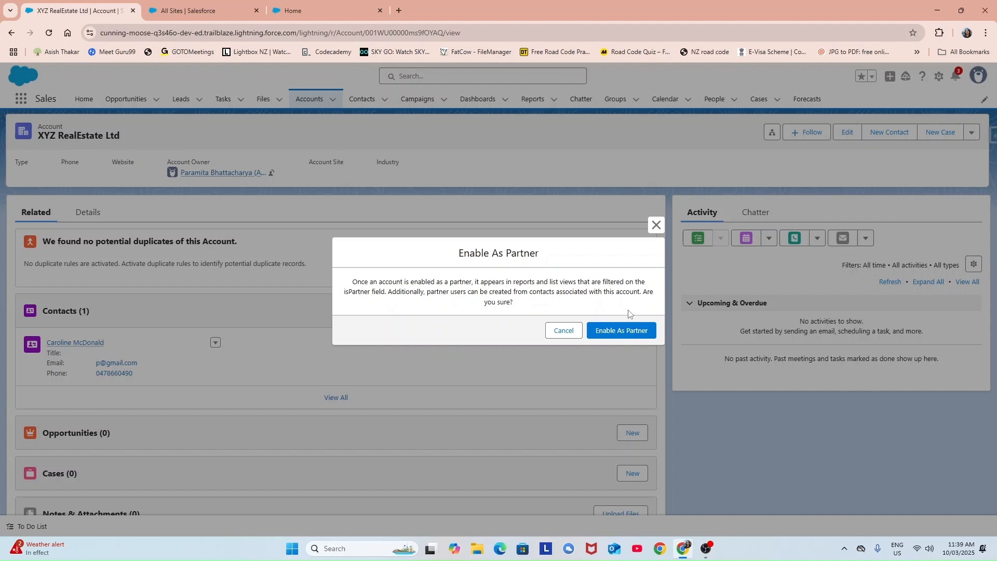
{"action": "left_click", "coordinate": [619, 341]}
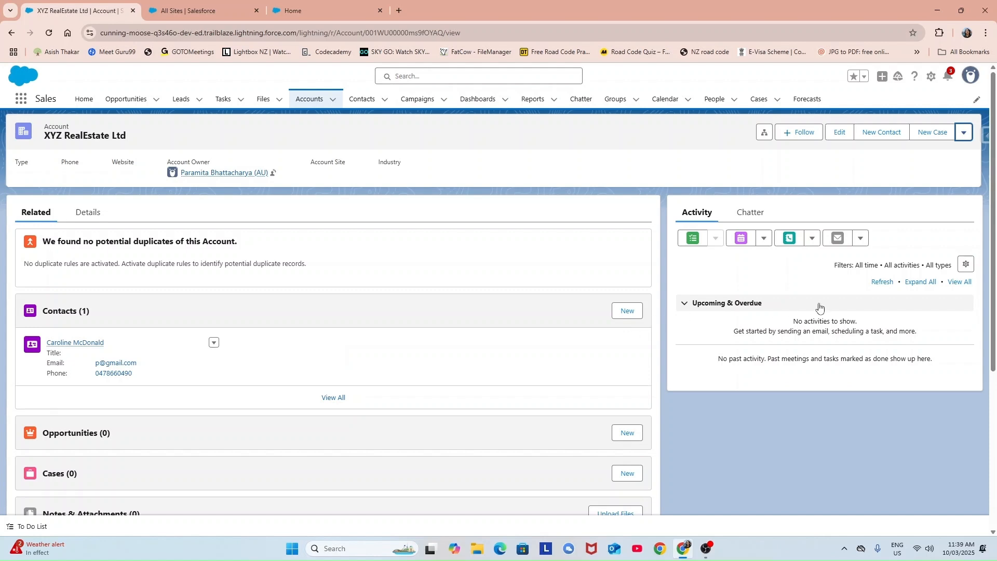
Open the related contact from the XYZ RealEstate Ltd account and reload the contact record to update its available actions.
{"action": "left_click", "coordinate": [963, 133]}
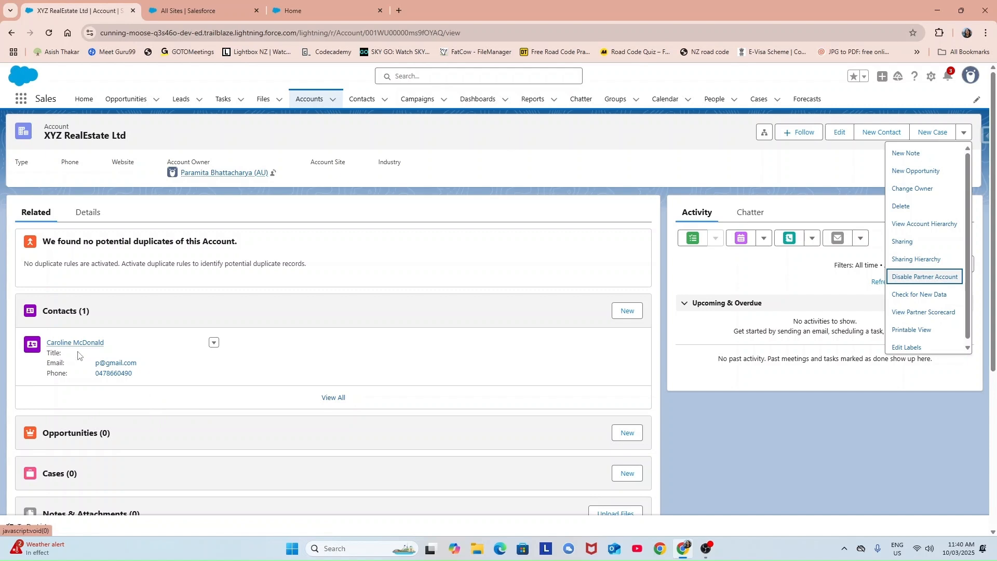
{"action": "mouse_move", "coordinate": [86, 349]}
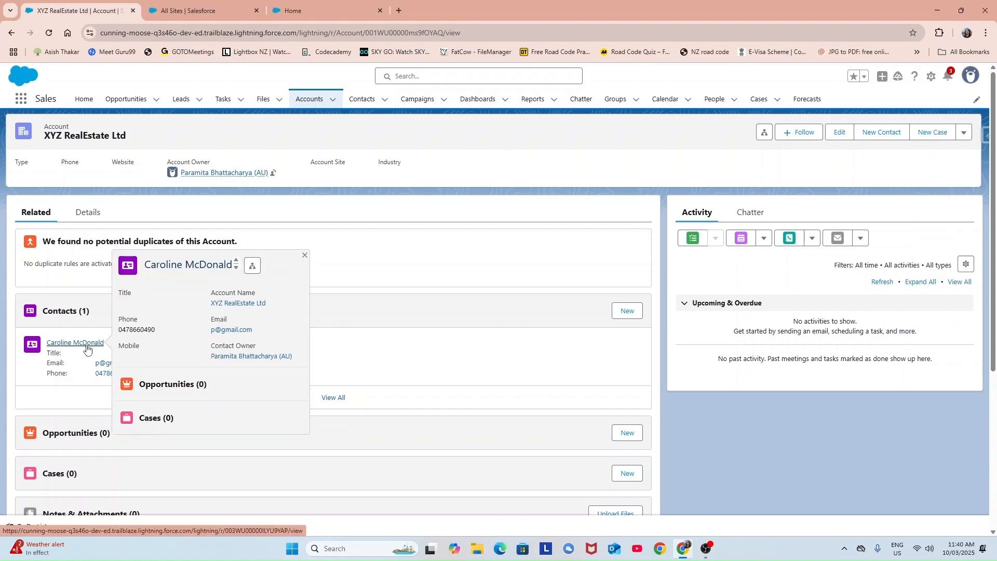
{"action": "left_click", "coordinate": [87, 344]}
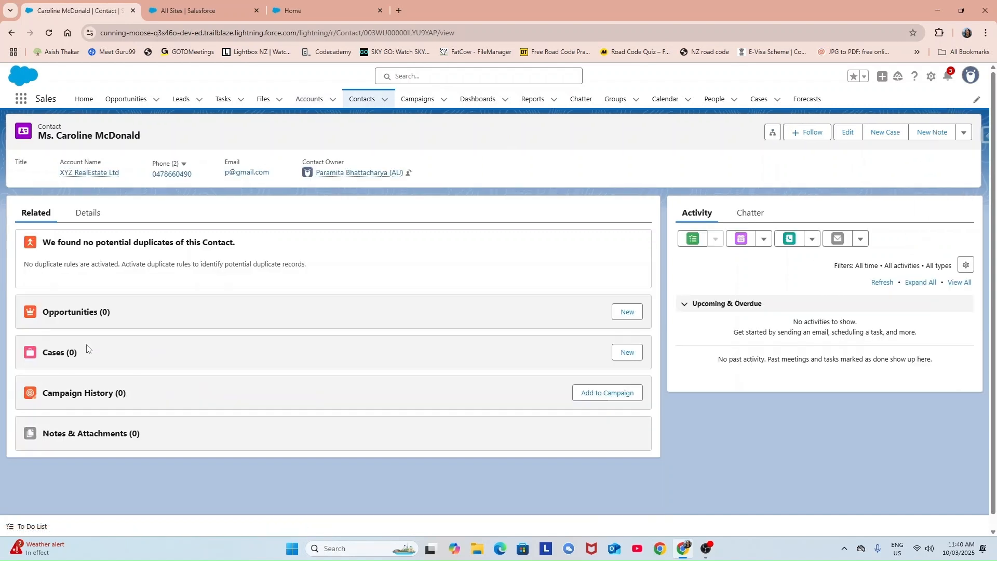
{"action": "left_click", "coordinate": [964, 134]}
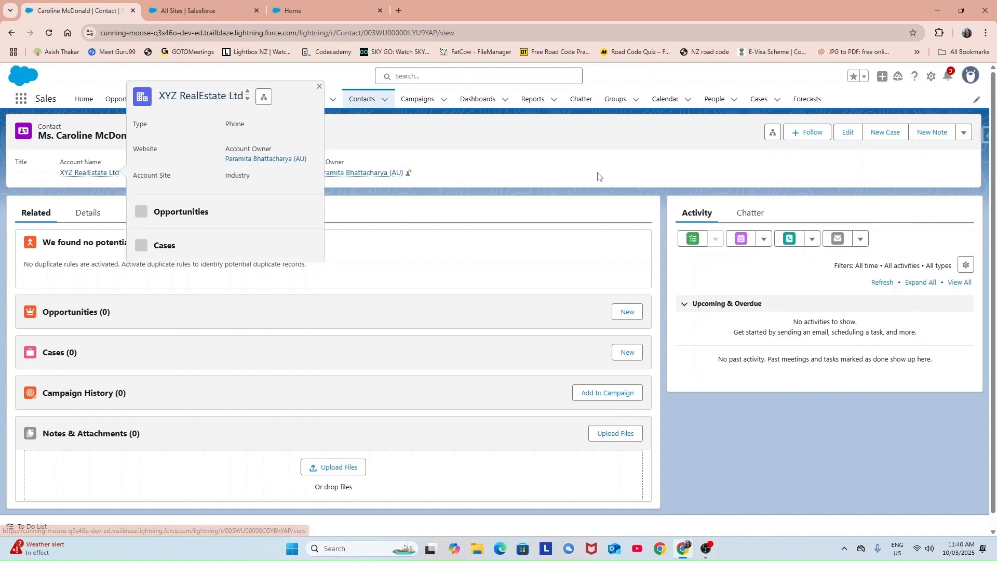
{"action": "left_click", "coordinate": [50, 33]}
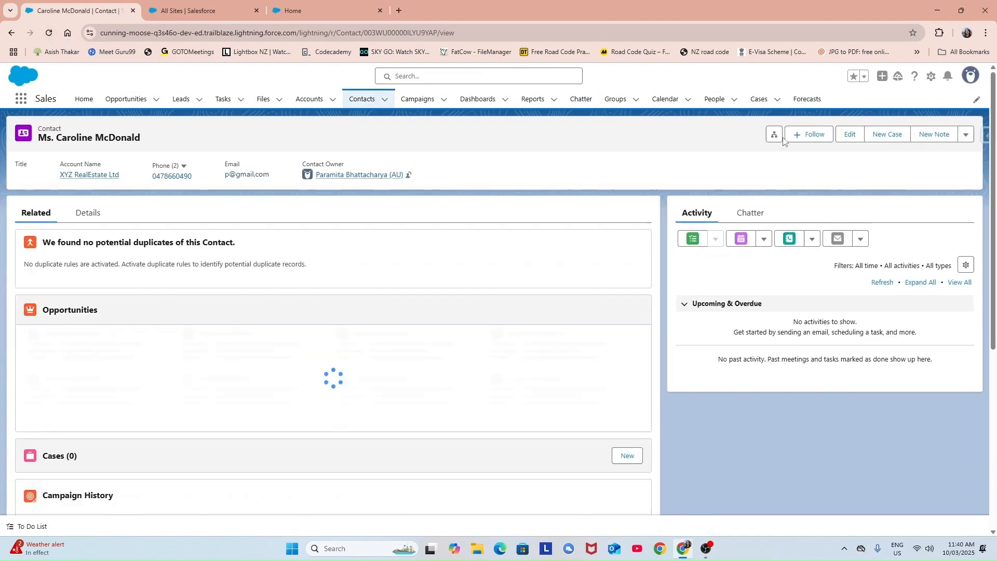
Start enabling the contact as a partner user so that the new user form opens.
{"action": "left_click", "coordinate": [964, 133]}
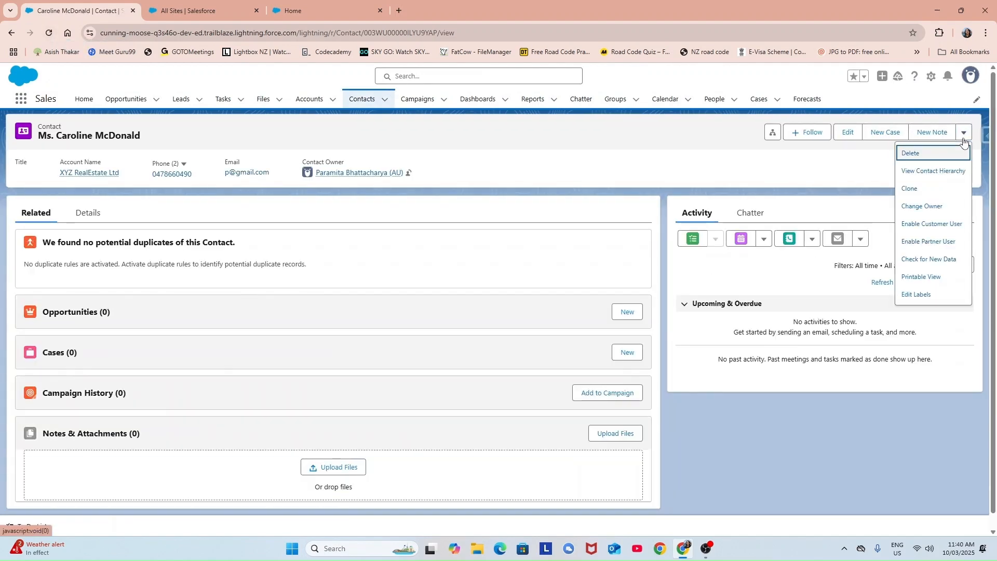
{"action": "key", "text": "Down"}
{"action": "key", "text": "Down"}
{"action": "key", "text": "Down"}
{"action": "key", "text": "Down"}
{"action": "key", "text": "Down"}
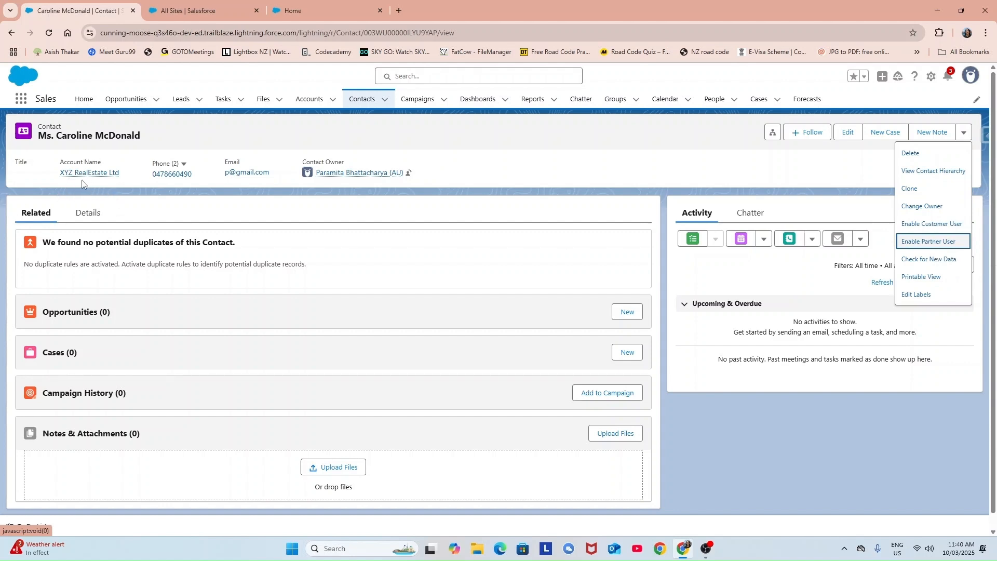
{"action": "mouse_move", "coordinate": [88, 173]}
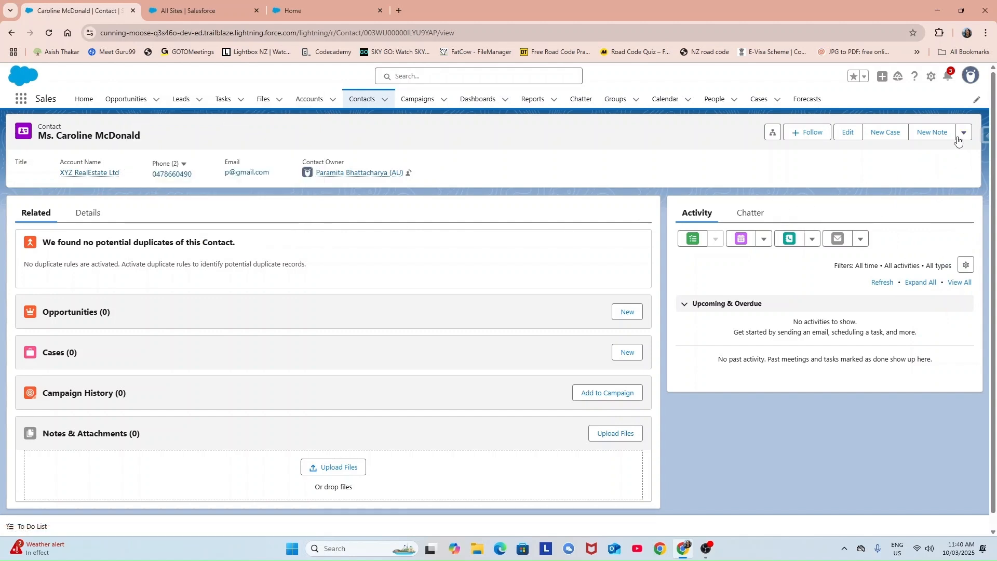
{"action": "left_click", "coordinate": [964, 132]}
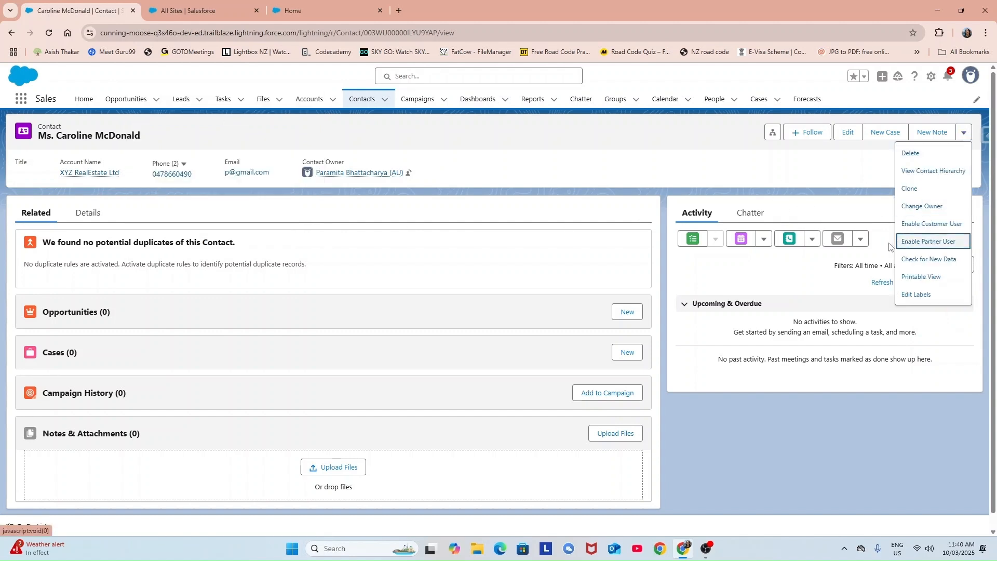
{"action": "left_click", "coordinate": [939, 243]}
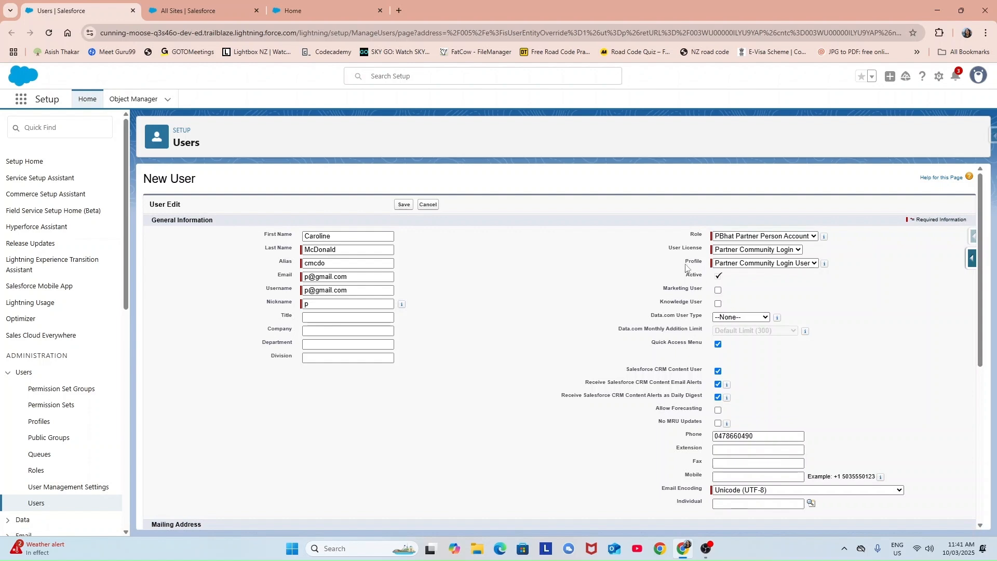
Keep the PBhat Partner Person Account role and set the Partner Community license and Partner Community User profile for the new user.
{"action": "left_click", "coordinate": [814, 238]}
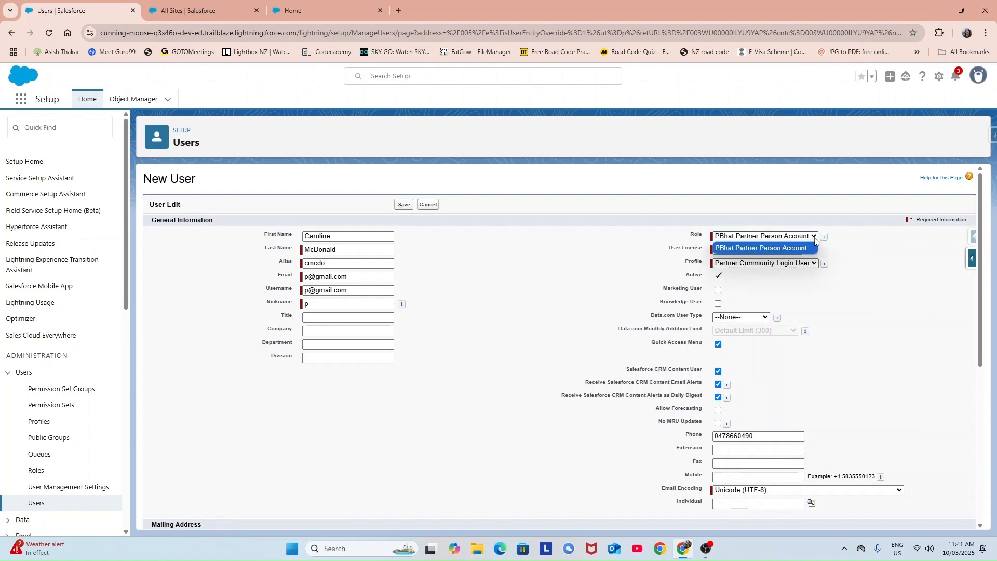
{"action": "left_click", "coordinate": [815, 239]}
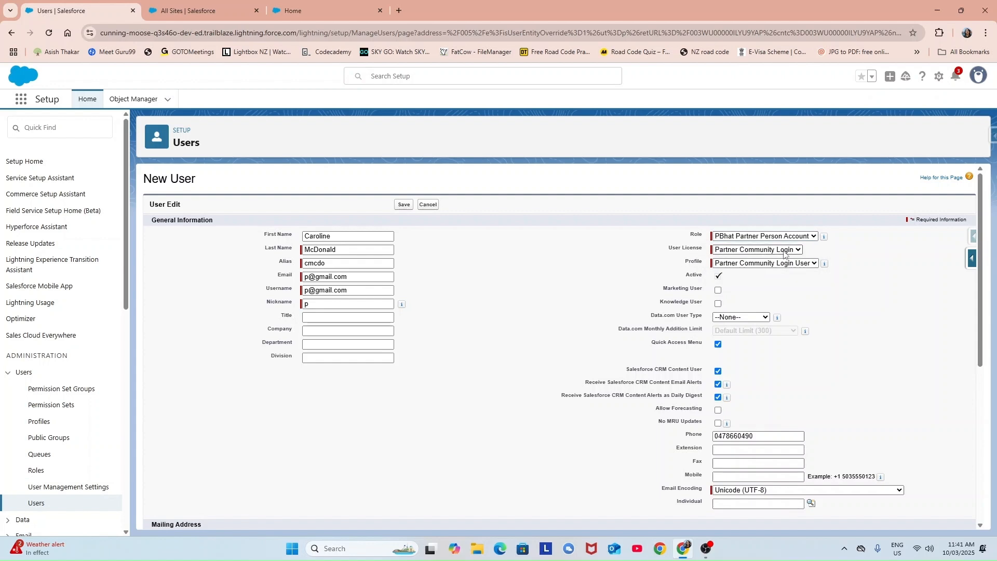
{"action": "left_click", "coordinate": [799, 251]}
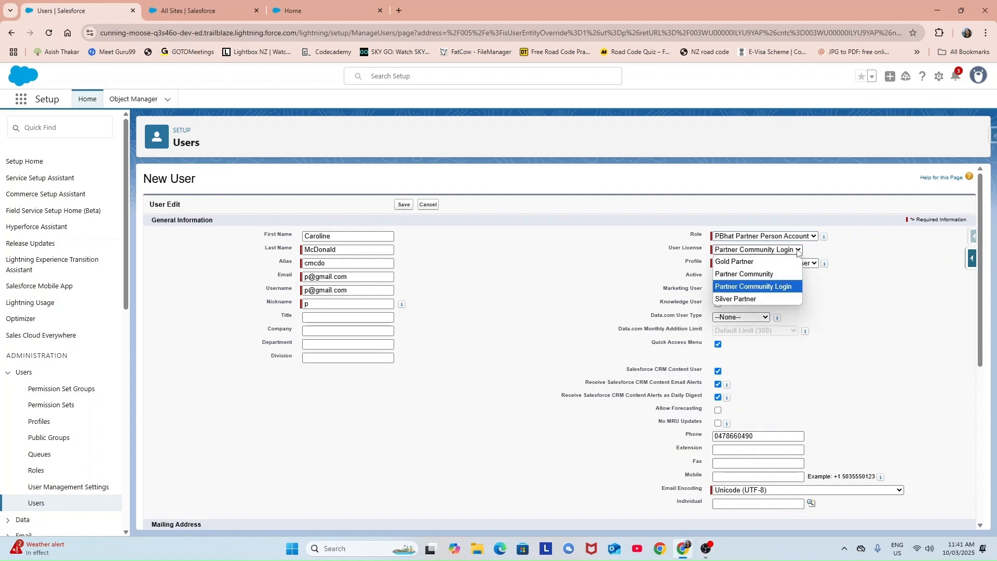
{"action": "left_click", "coordinate": [761, 274]}
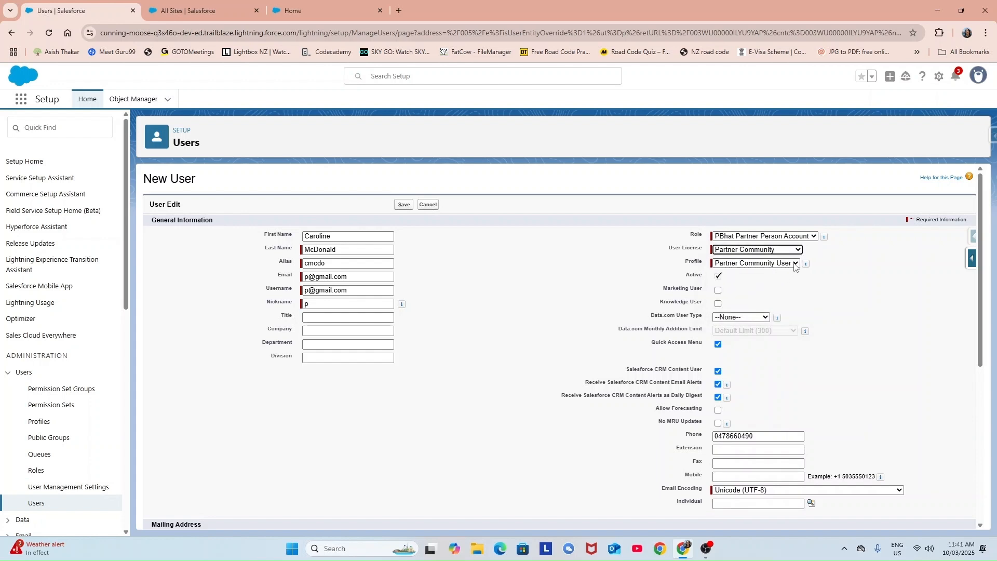
{"action": "left_click", "coordinate": [791, 263]}
{"action": "left_click", "coordinate": [768, 279]}
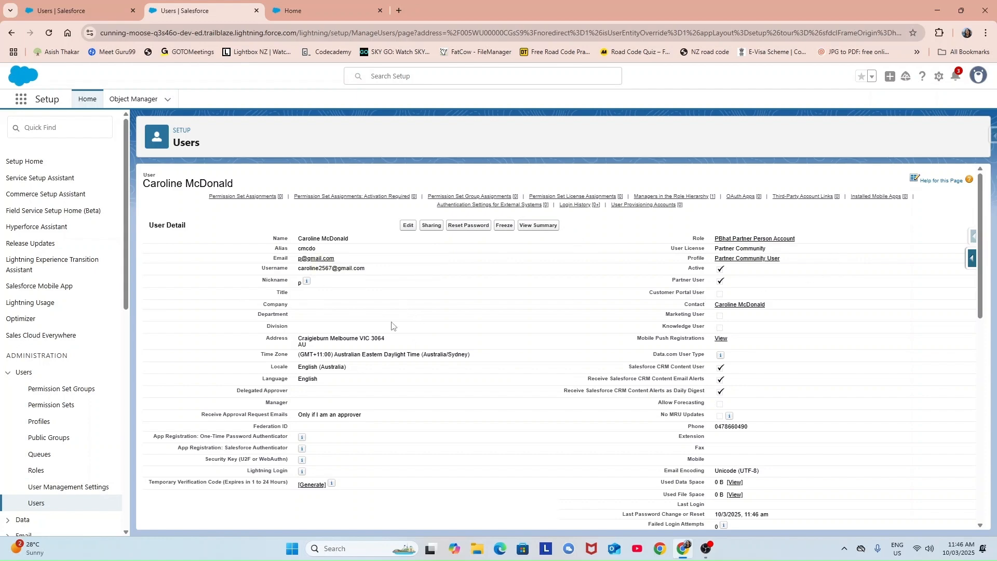
Return from the new partner user's setup page to the Sales app and show the My Contacts view.
{"action": "left_click", "coordinate": [97, 13]}
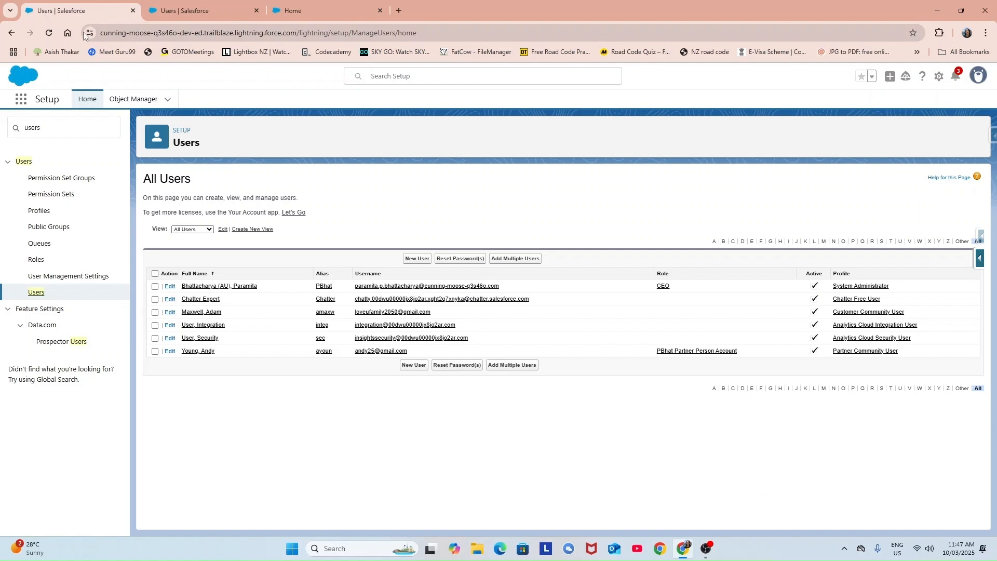
{"action": "left_click", "coordinate": [198, 14]}
{"action": "key", "text": "ctrl+Tab"}
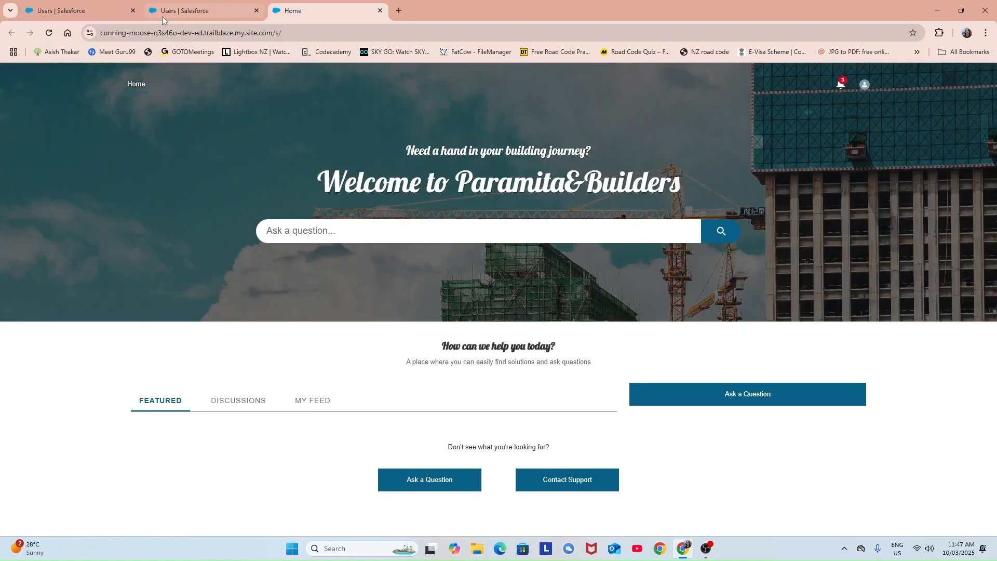
{"action": "left_click", "coordinate": [194, 17]}
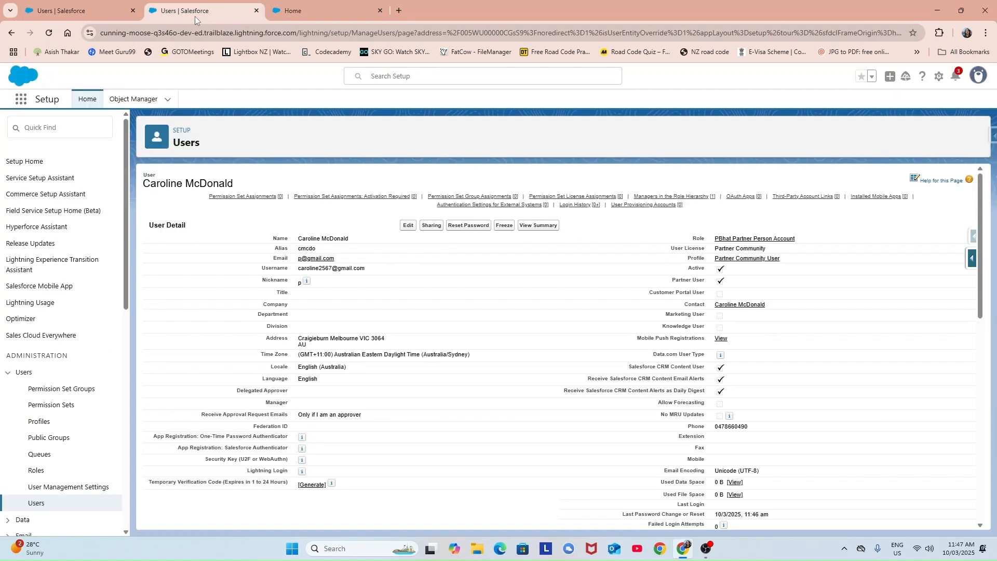
{"action": "left_click", "coordinate": [20, 101]}
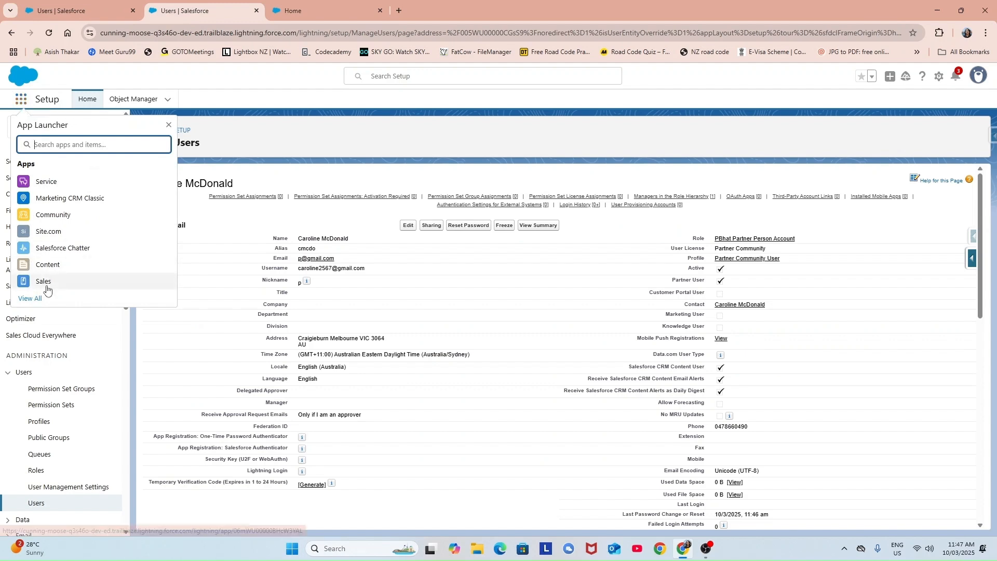
{"action": "left_click", "coordinate": [46, 289]}
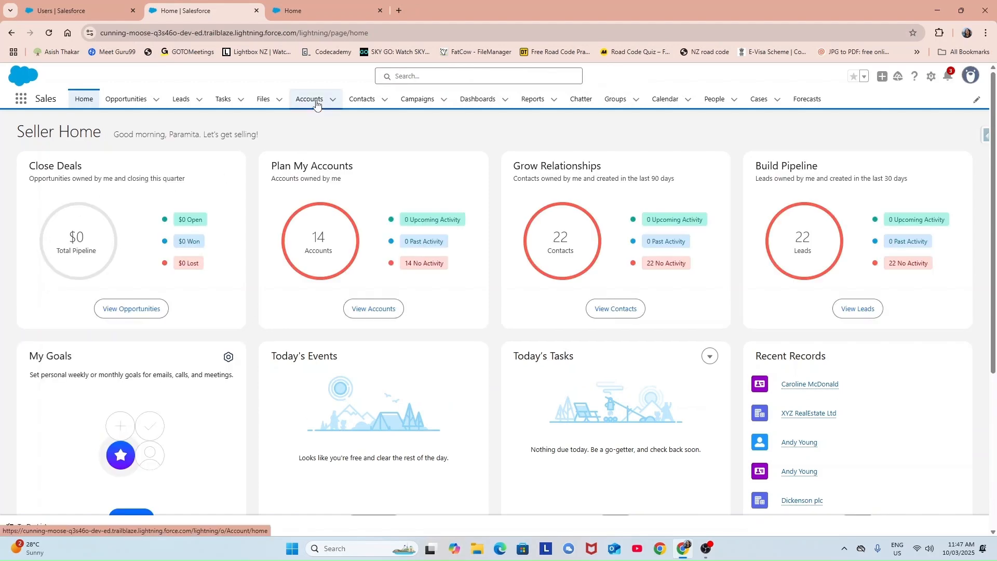
{"action": "left_click", "coordinate": [358, 100]}
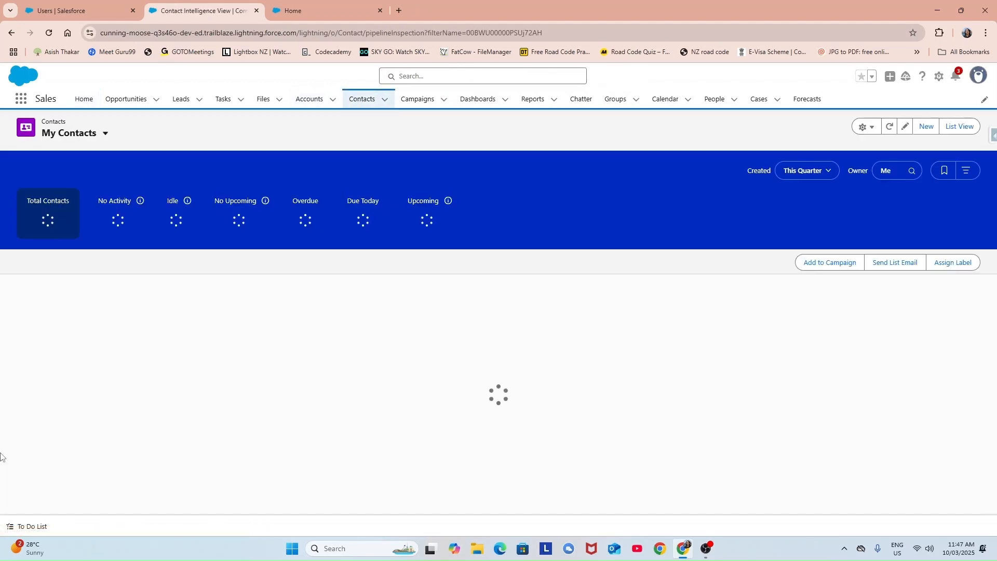
Open the XYZ RealEstate Ltd contact from the My Contacts list and examine the partner user actions available on the record.
{"action": "scroll", "coordinate": [83, 475], "scroll_direction": "down", "scroll_amount": 5}
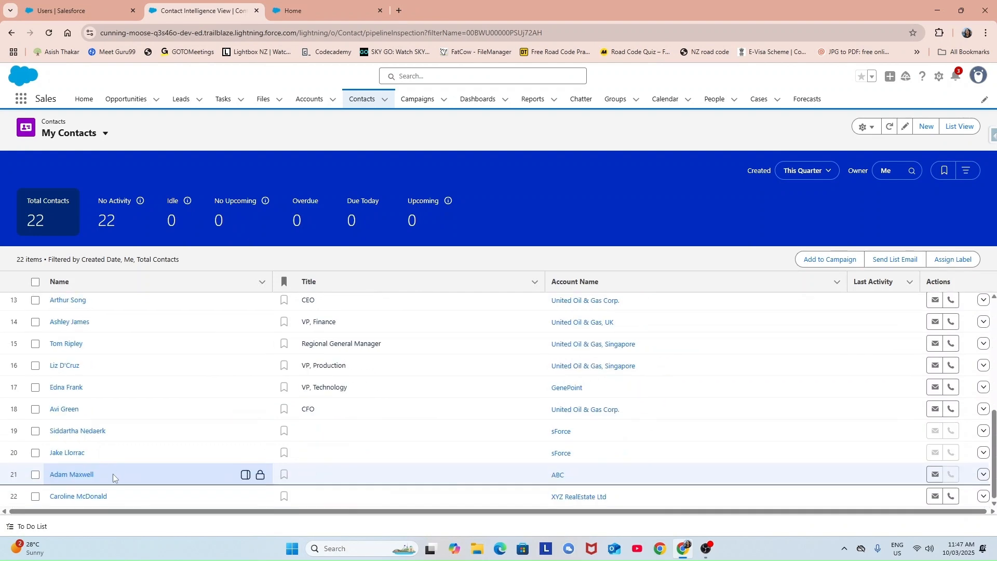
{"action": "left_click", "coordinate": [95, 496]}
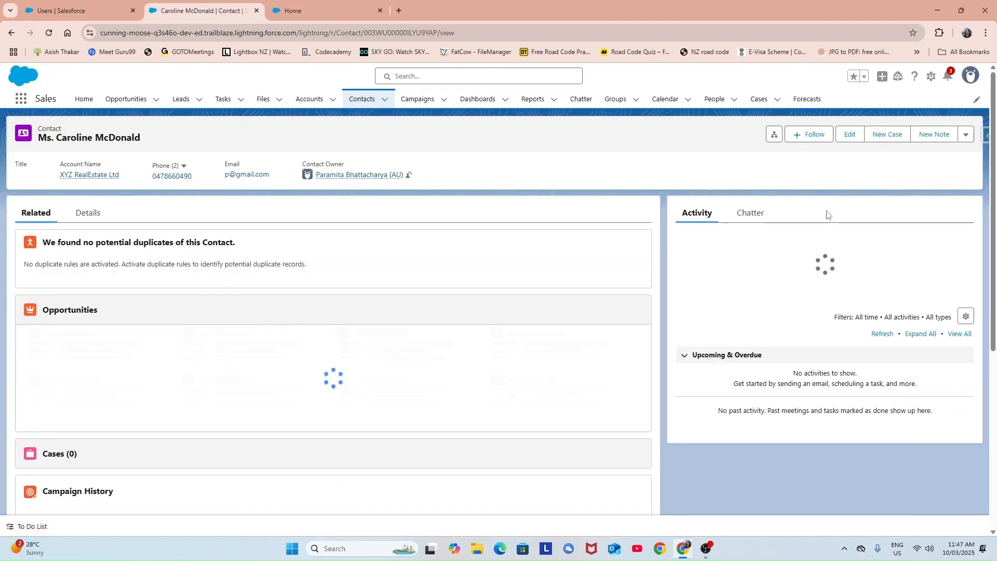
{"action": "left_click", "coordinate": [965, 135]}
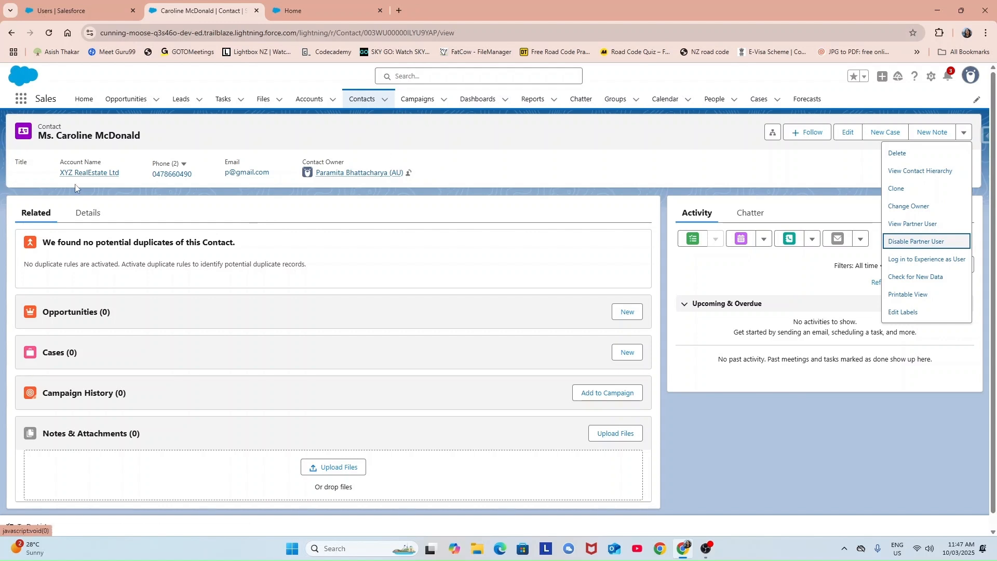
Return to the contact list, open the ABC account's contact and examine the customer user actions available on that record.
{"action": "left_click", "coordinate": [10, 35]}
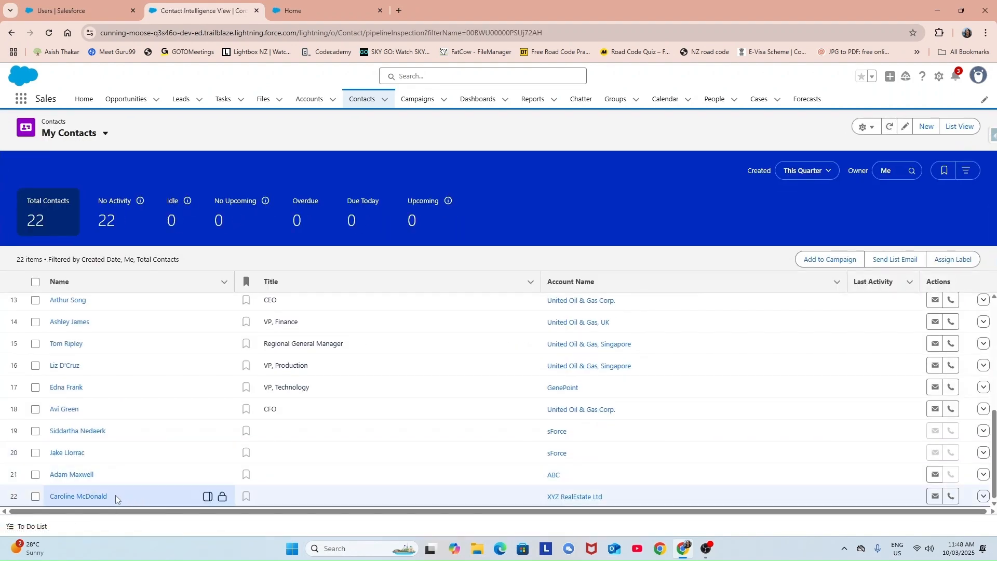
{"action": "left_click", "coordinate": [80, 475]}
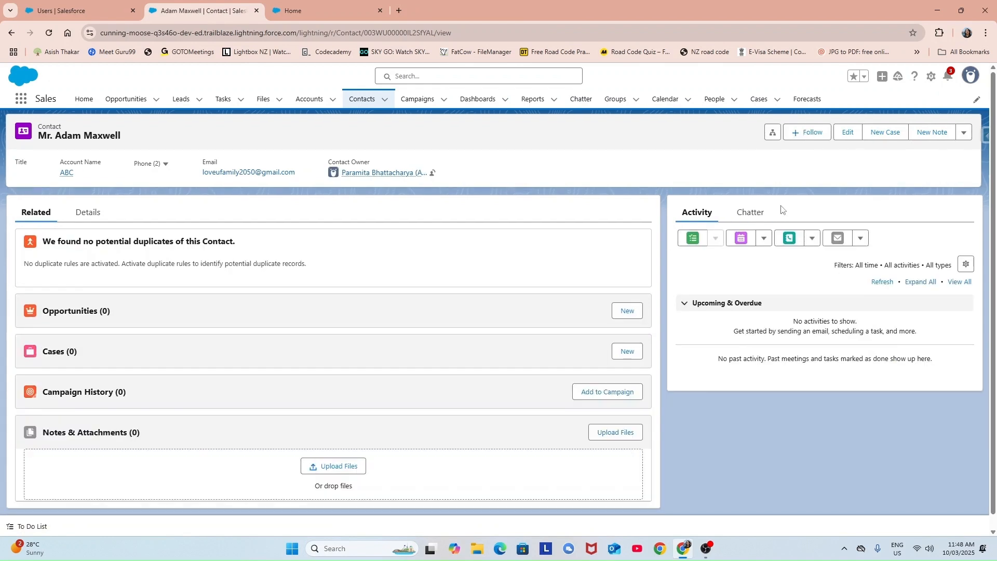
{"action": "left_click", "coordinate": [964, 133]}
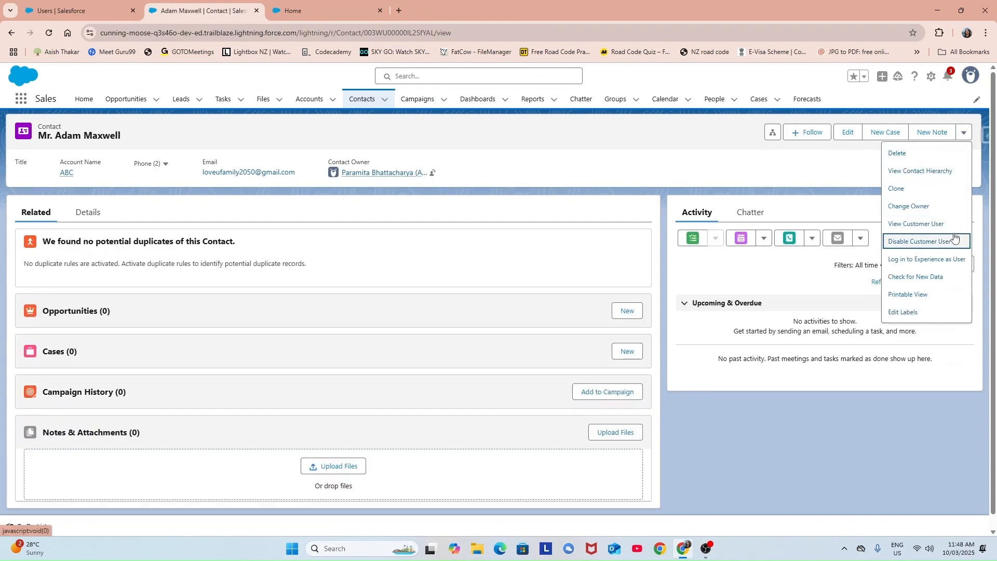